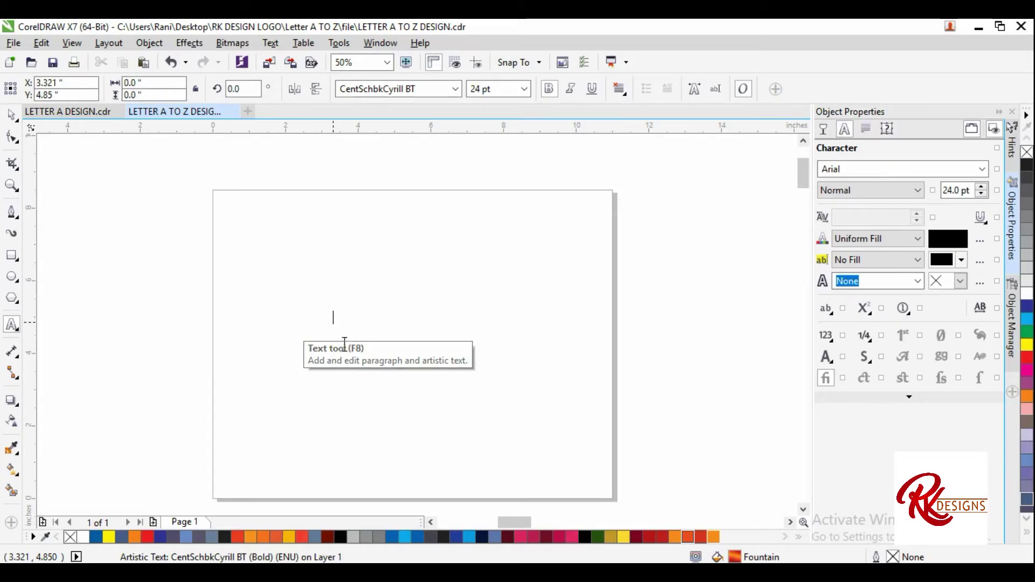
Type a letter D, enlarge it to about 283 pt and move it toward the page centre.
{"action": "type", "text": "D"}
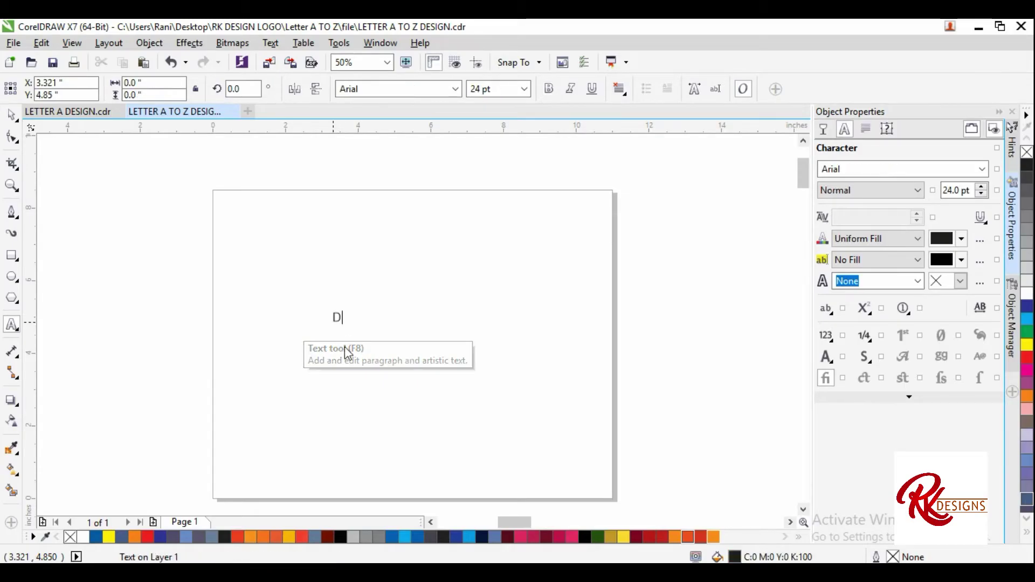
{"action": "left_click", "coordinate": [11, 115]}
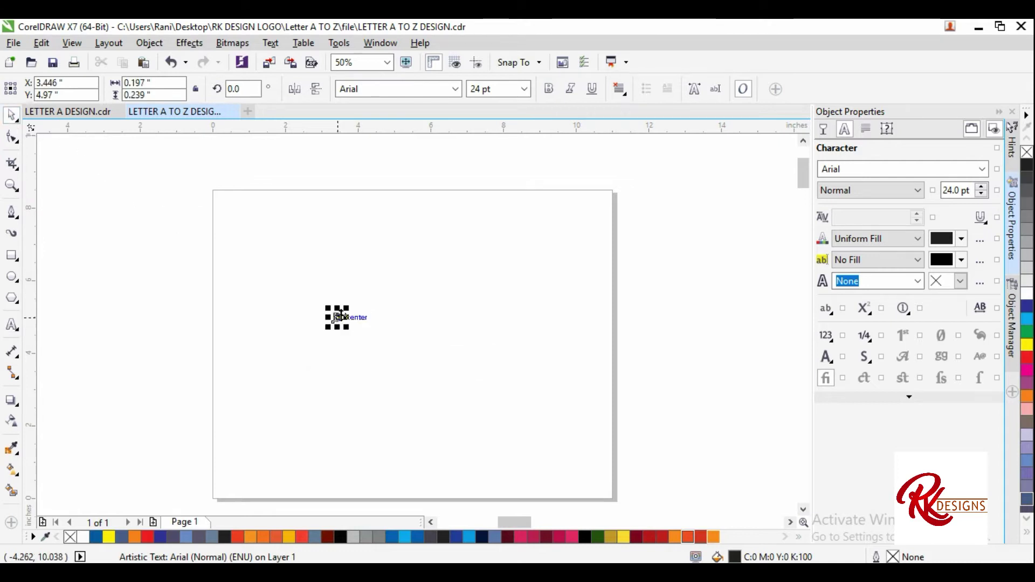
{"action": "left_click_drag", "start_coordinate": [348, 307], "coordinate": [529, 220]}
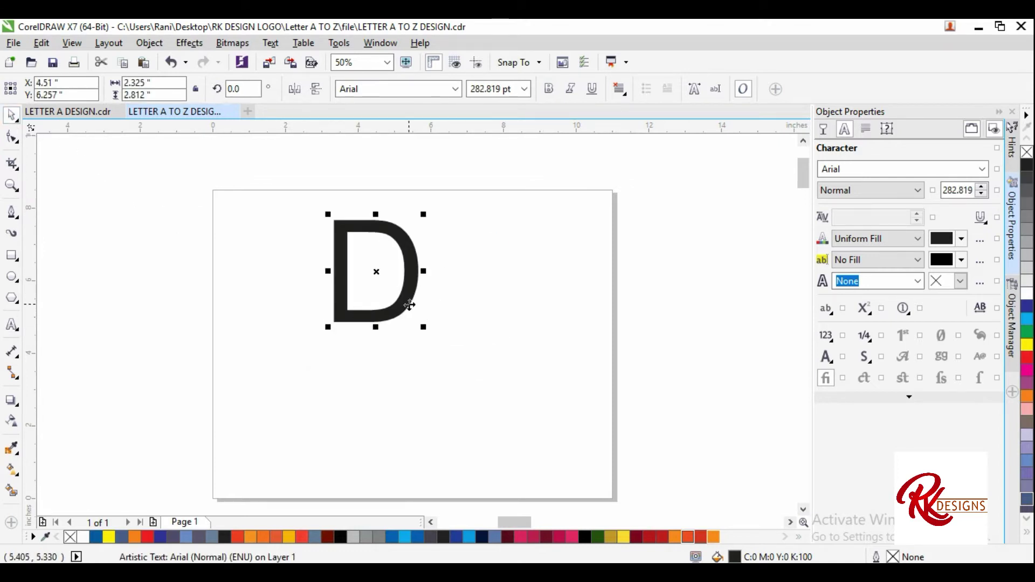
{"action": "left_click_drag", "start_coordinate": [407, 302], "coordinate": [396, 356]}
Set the D to CentSchbkCyrill BT Bold and enlarge it to about 399 pt.
{"action": "left_click", "coordinate": [458, 90]}
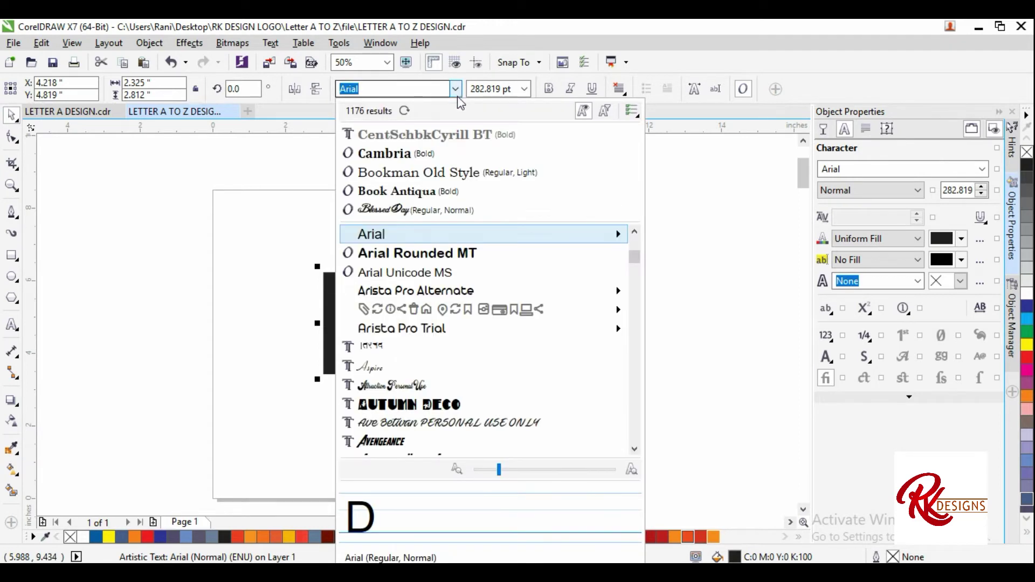
{"action": "left_click", "coordinate": [453, 136]}
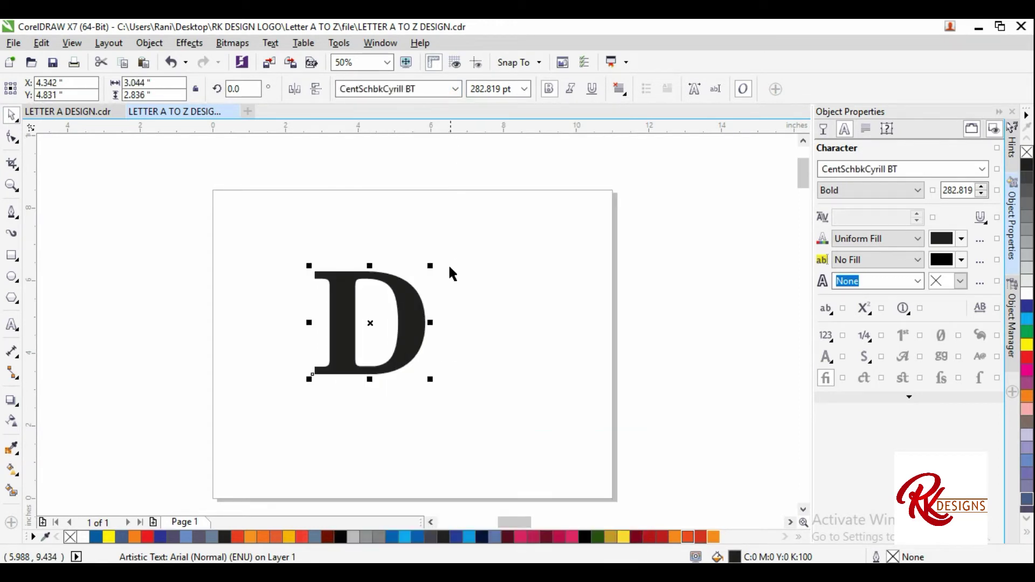
{"action": "mouse_move", "coordinate": [431, 267]}
{"action": "left_mouse_down"}
{"action": "mouse_move", "coordinate": [456, 273]}
{"action": "mouse_move", "coordinate": [453, 302]}
{"action": "left_mouse_up"}
{"action": "scroll", "coordinate": [399, 291], "scroll_direction": "down", "scroll_amount": 1}
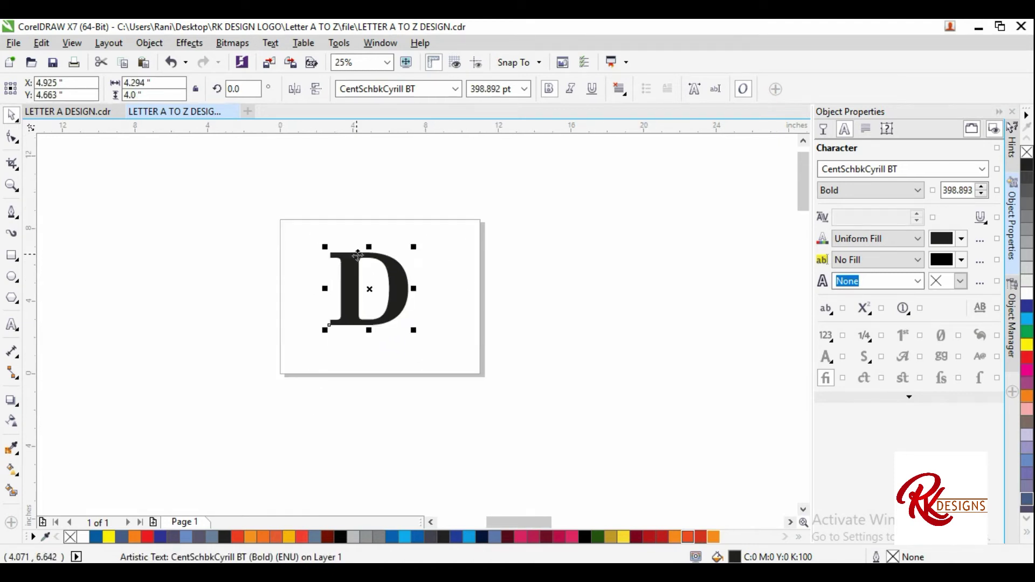
{"action": "scroll", "coordinate": [398, 289], "scroll_direction": "up", "scroll_amount": 1}
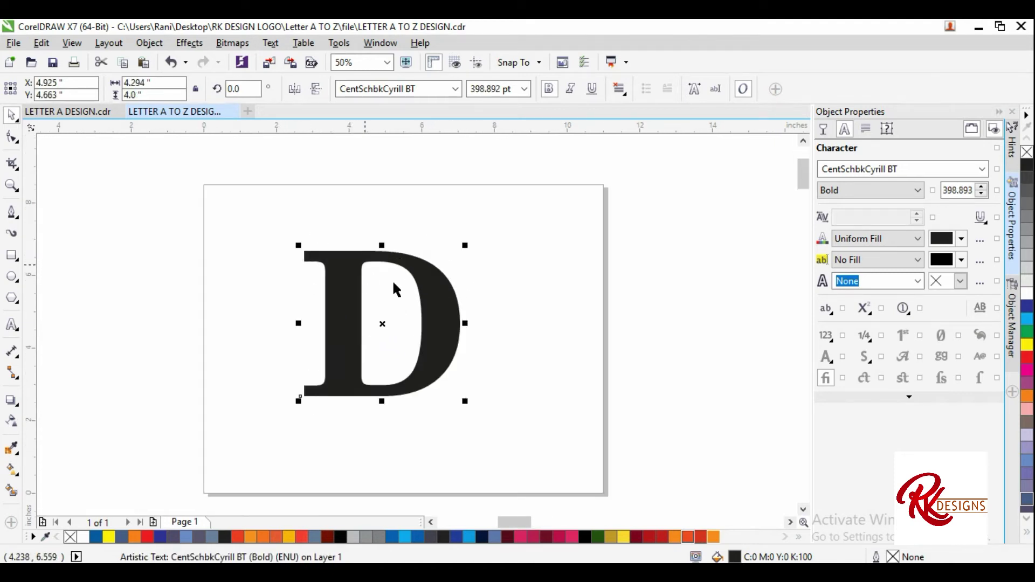
Draw a closed Bezier leaf outline left of the D, with an inner slit node.
{"action": "left_click", "coordinate": [12, 212]}
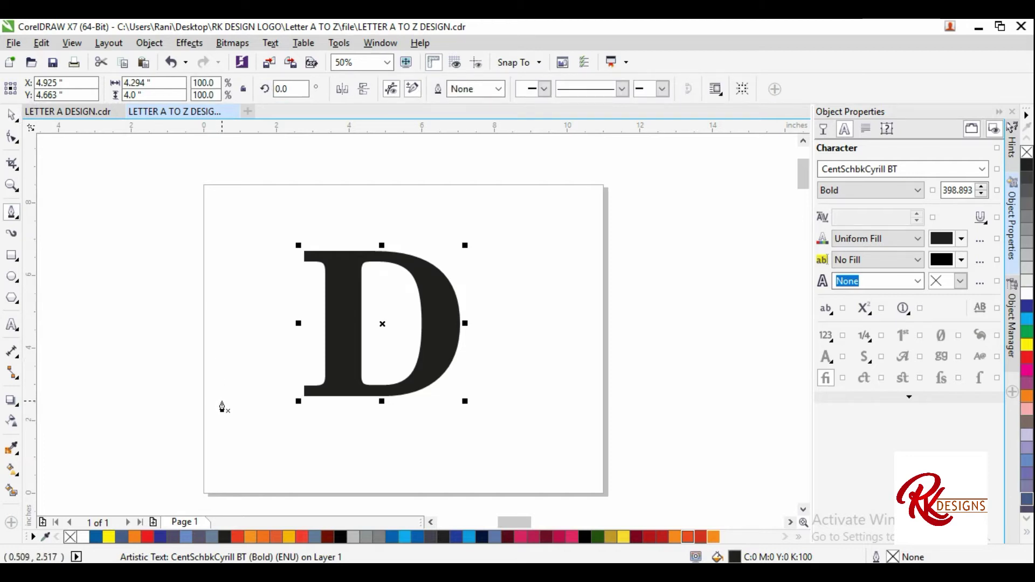
{"action": "scroll", "coordinate": [222, 407], "scroll_direction": "up", "scroll_amount": 1}
{"action": "left_click", "coordinate": [210, 457]}
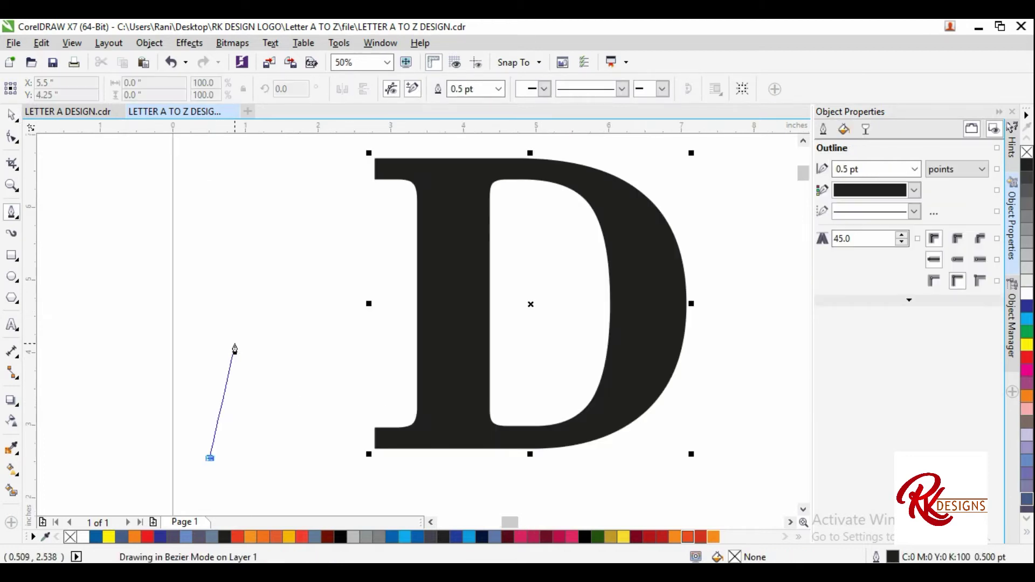
{"action": "left_click", "coordinate": [296, 292]}
{"action": "left_click", "coordinate": [245, 466]}
{"action": "left_click", "coordinate": [244, 461]}
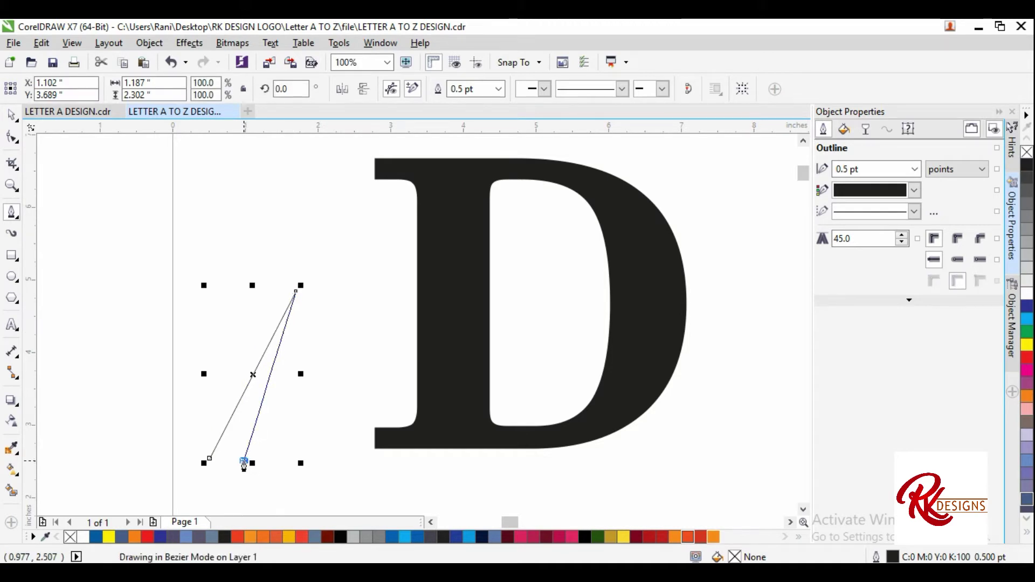
{"action": "left_click", "coordinate": [290, 331]}
{"action": "left_click", "coordinate": [209, 458]}
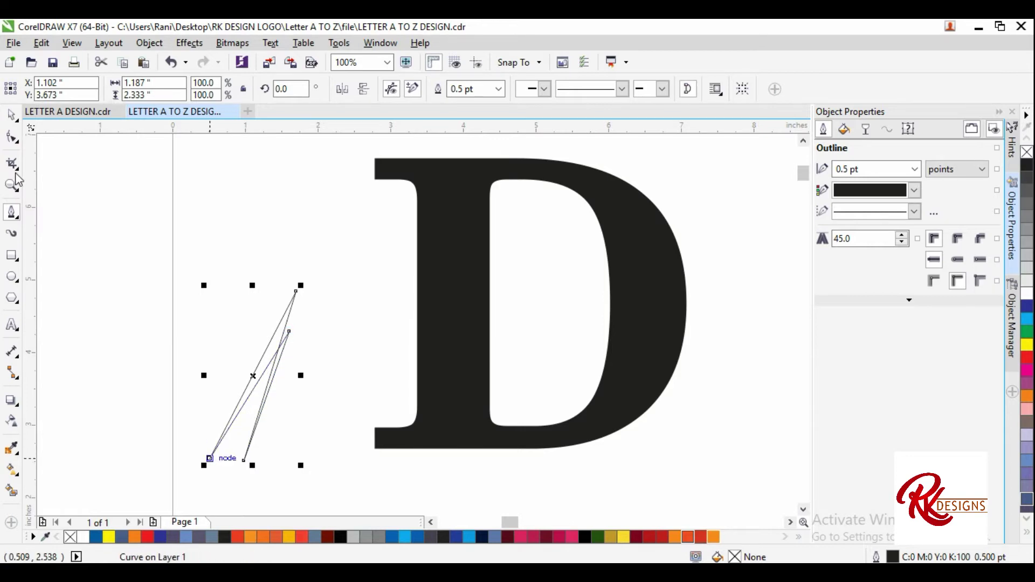
Convert the leaf's right, left and inner slit segments to curves and bow them into shape.
{"action": "left_click", "coordinate": [13, 138]}
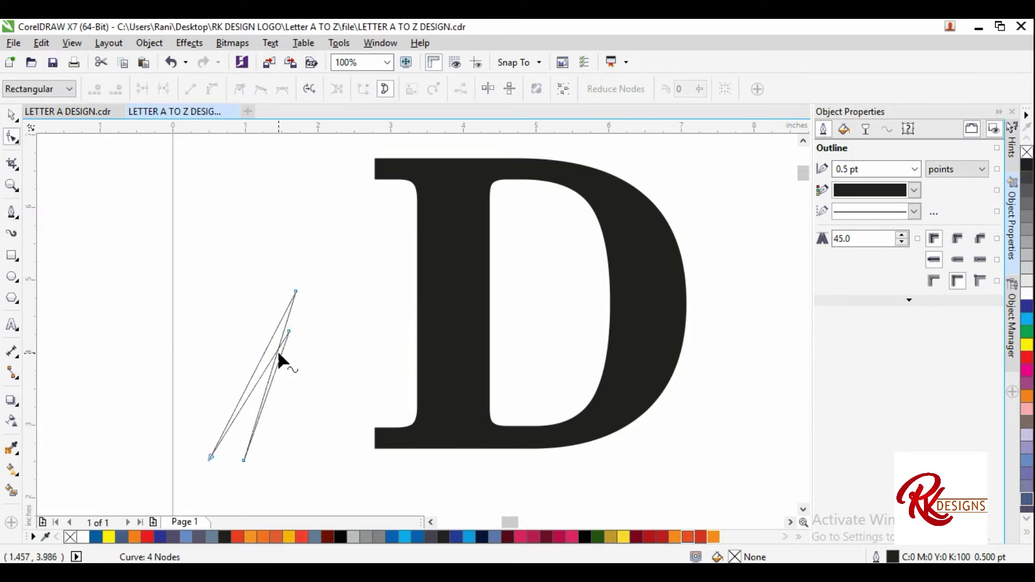
{"action": "left_click", "coordinate": [272, 362]}
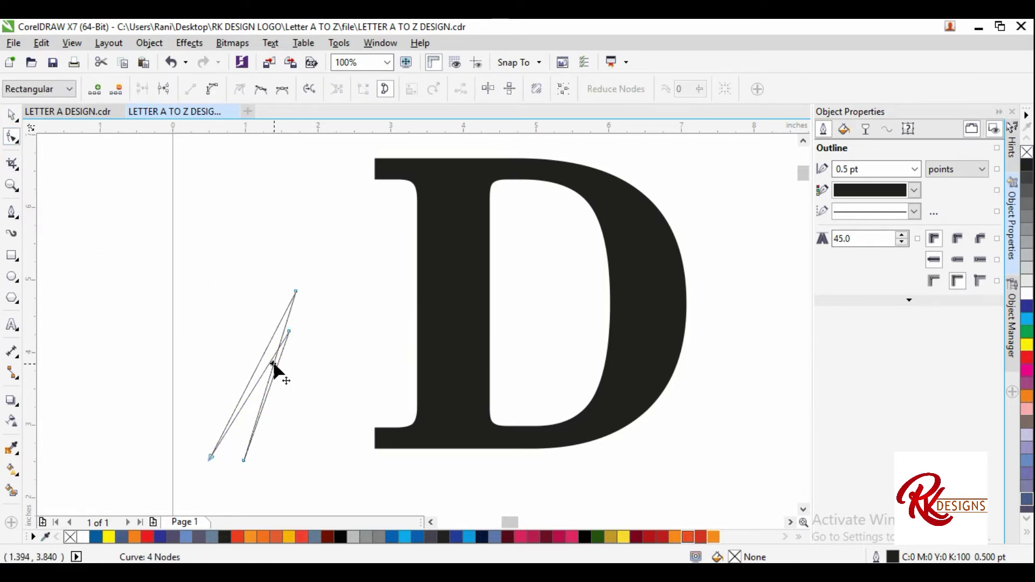
{"action": "left_click", "coordinate": [213, 89]}
{"action": "left_click_drag", "start_coordinate": [272, 361], "coordinate": [305, 418]}
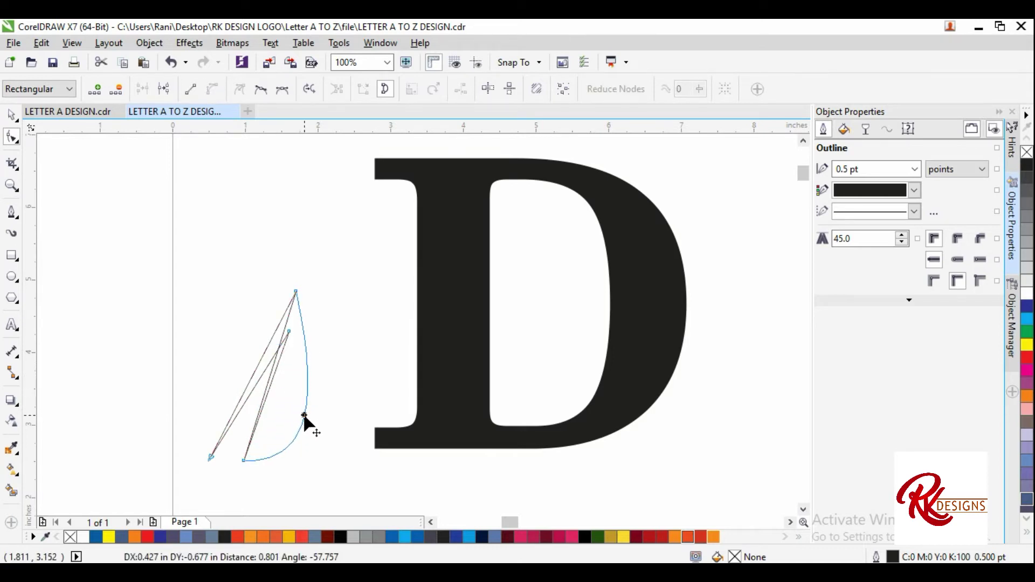
{"action": "left_click", "coordinate": [254, 371]}
{"action": "left_click", "coordinate": [213, 89]}
{"action": "left_click_drag", "start_coordinate": [255, 363], "coordinate": [196, 361]}
{"action": "left_click", "coordinate": [253, 388]}
{"action": "left_click", "coordinate": [213, 89]}
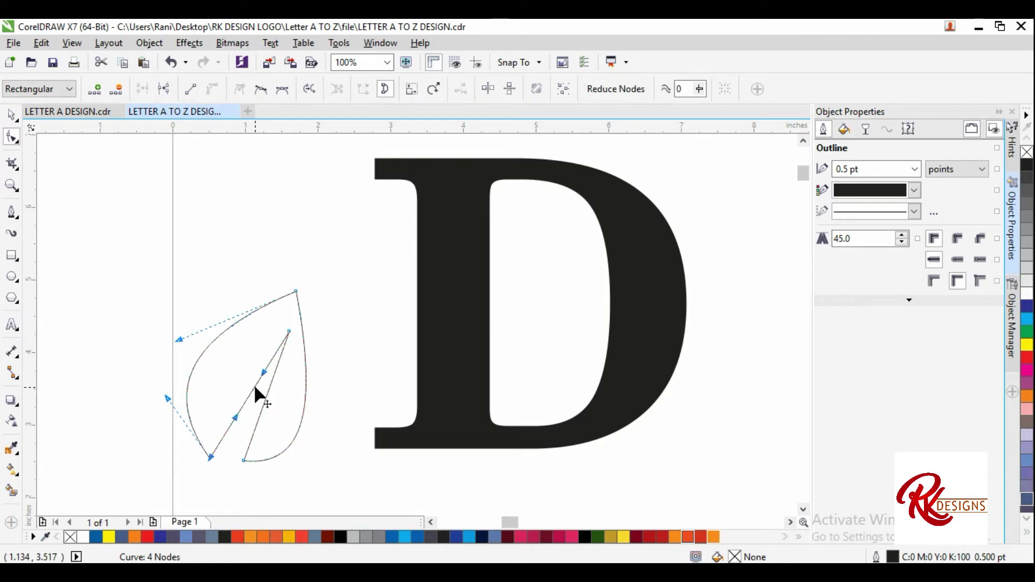
{"action": "left_click_drag", "start_coordinate": [253, 384], "coordinate": [237, 380]}
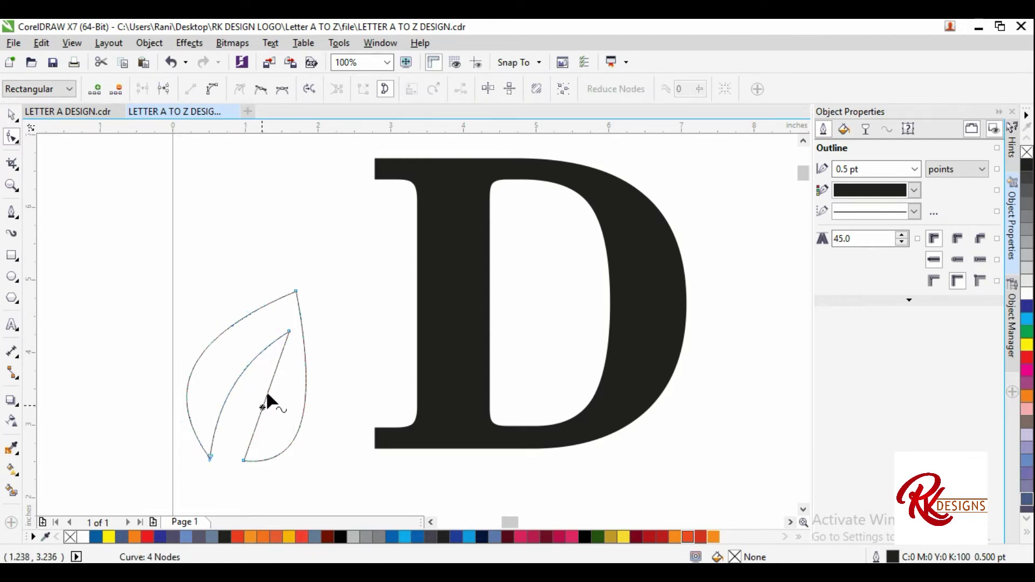
{"action": "left_click", "coordinate": [213, 89]}
{"action": "left_click_drag", "start_coordinate": [267, 397], "coordinate": [280, 383]}
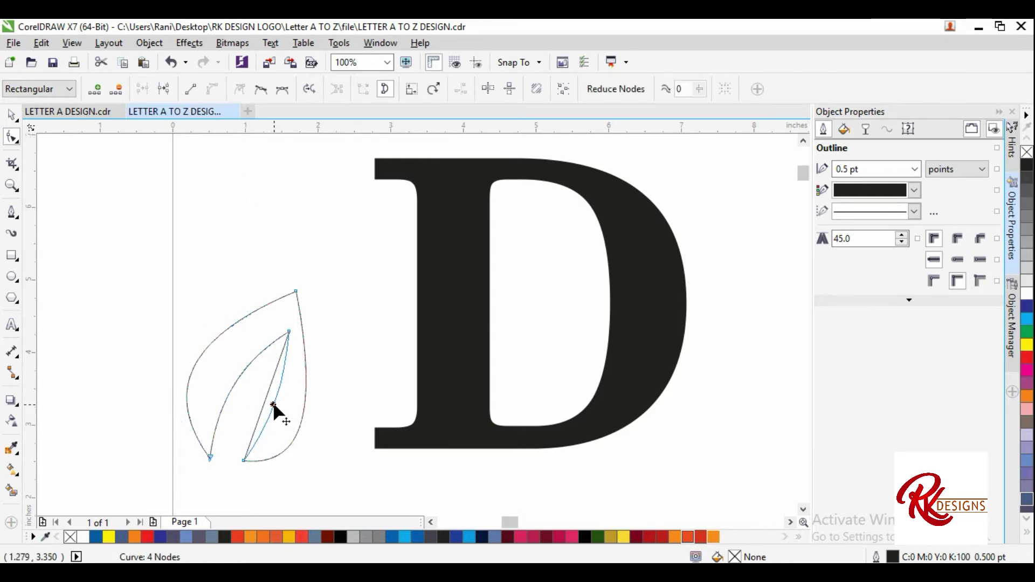
Refine the leaf tip, the slit curve and the control handles to round the leaf.
{"action": "left_click_drag", "start_coordinate": [296, 292], "coordinate": [306, 296]}
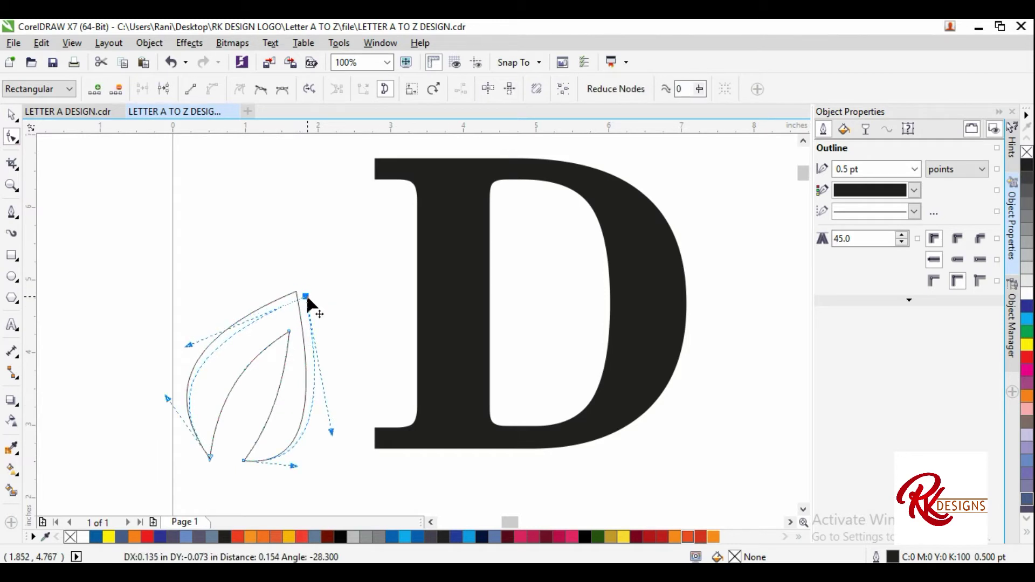
{"action": "scroll", "coordinate": [292, 339], "scroll_direction": "down", "scroll_amount": 1}
{"action": "scroll", "coordinate": [291, 339], "scroll_direction": "up", "scroll_amount": 1}
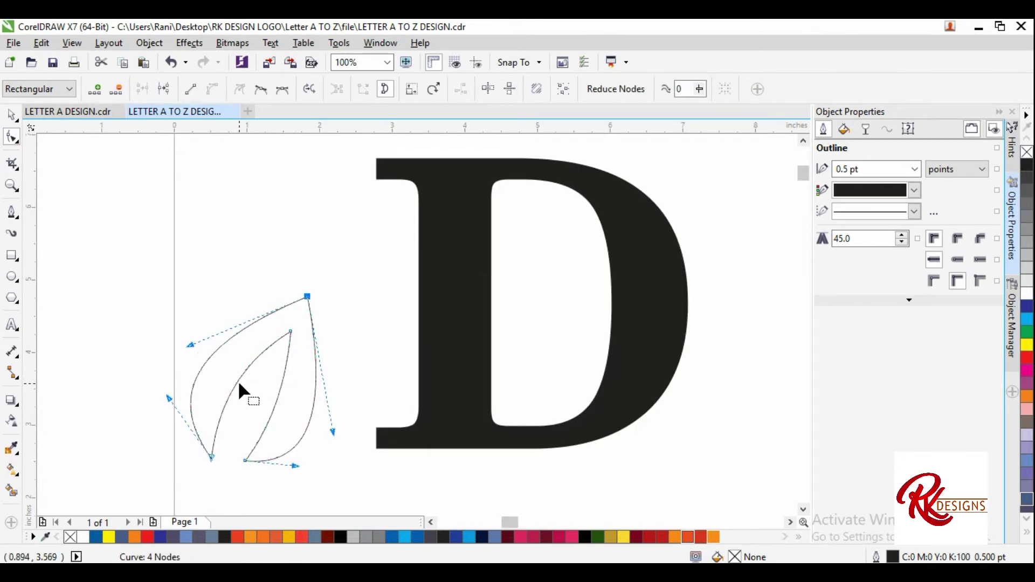
{"action": "left_click_drag", "start_coordinate": [240, 382], "coordinate": [247, 384]}
{"action": "left_click_drag", "start_coordinate": [209, 458], "coordinate": [226, 453]}
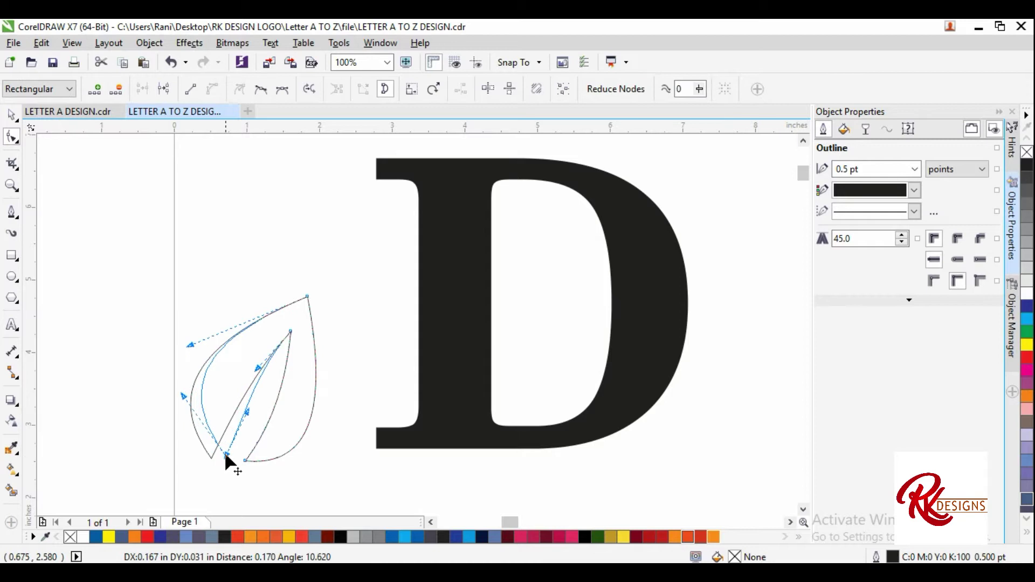
{"action": "left_click", "coordinate": [227, 456]}
{"action": "scroll", "coordinate": [261, 330], "scroll_direction": "up", "scroll_amount": 2}
{"action": "left_click_drag", "start_coordinate": [186, 308], "coordinate": [198, 289]}
{"action": "scroll", "coordinate": [337, 239], "scroll_direction": "down", "scroll_amount": 2}
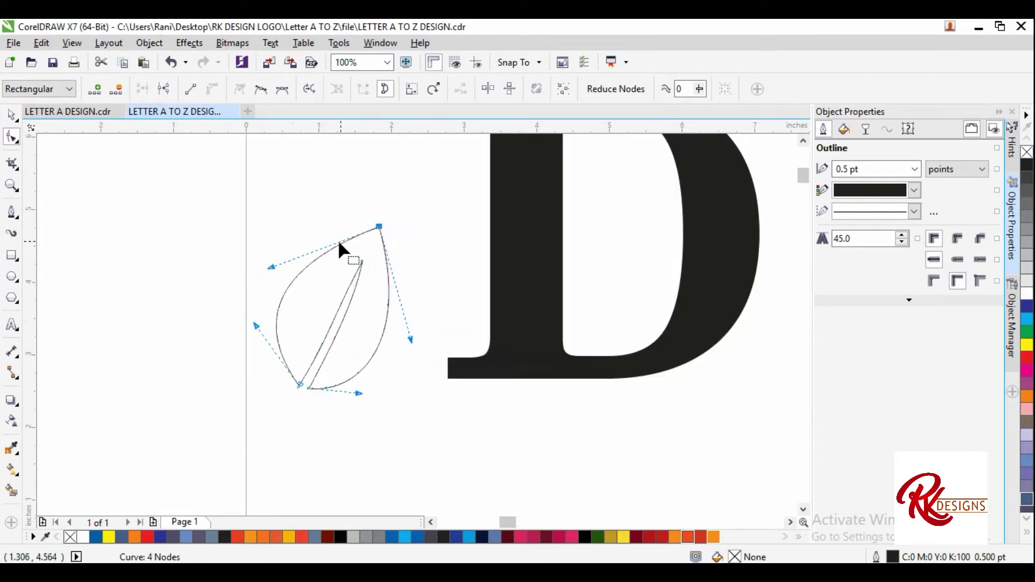
{"action": "scroll", "coordinate": [264, 315], "scroll_direction": "up", "scroll_amount": 1}
{"action": "left_click_drag", "start_coordinate": [242, 340], "coordinate": [240, 360]}
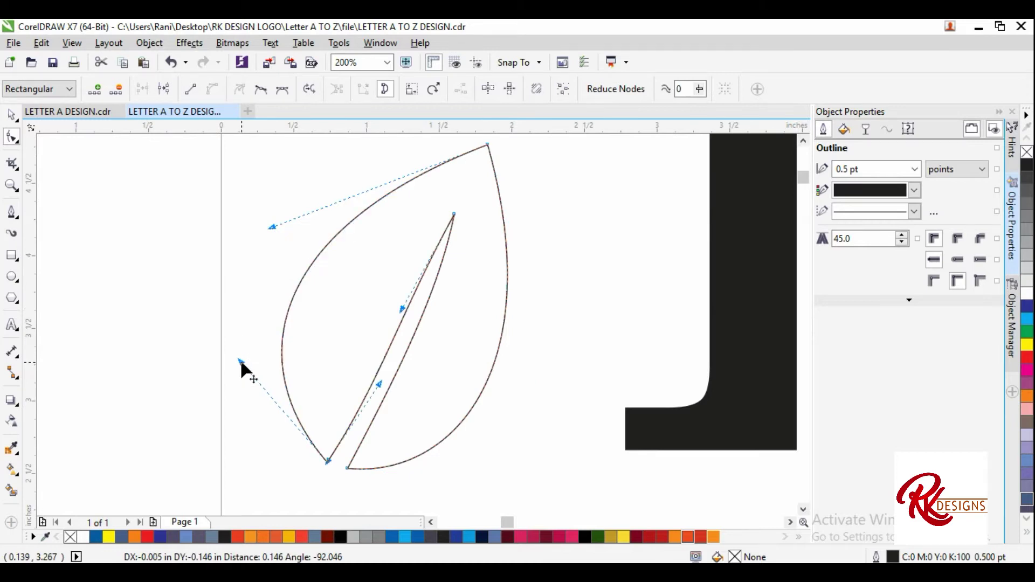
{"action": "scroll", "coordinate": [241, 360], "scroll_direction": "down", "scroll_amount": 2}
Fill the leaf with dark red.
{"action": "left_click", "coordinate": [328, 537]}
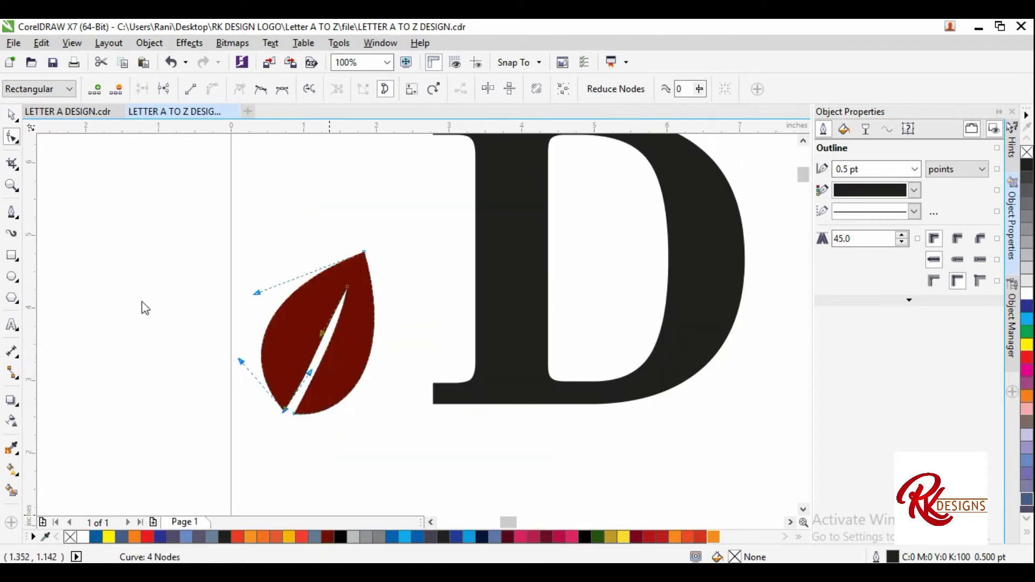
{"action": "left_click", "coordinate": [12, 114]}
{"action": "left_click", "coordinate": [228, 210]}
{"action": "scroll", "coordinate": [322, 291], "scroll_direction": "down", "scroll_amount": 1}
{"action": "scroll", "coordinate": [322, 291], "scroll_direction": "up", "scroll_amount": 1}
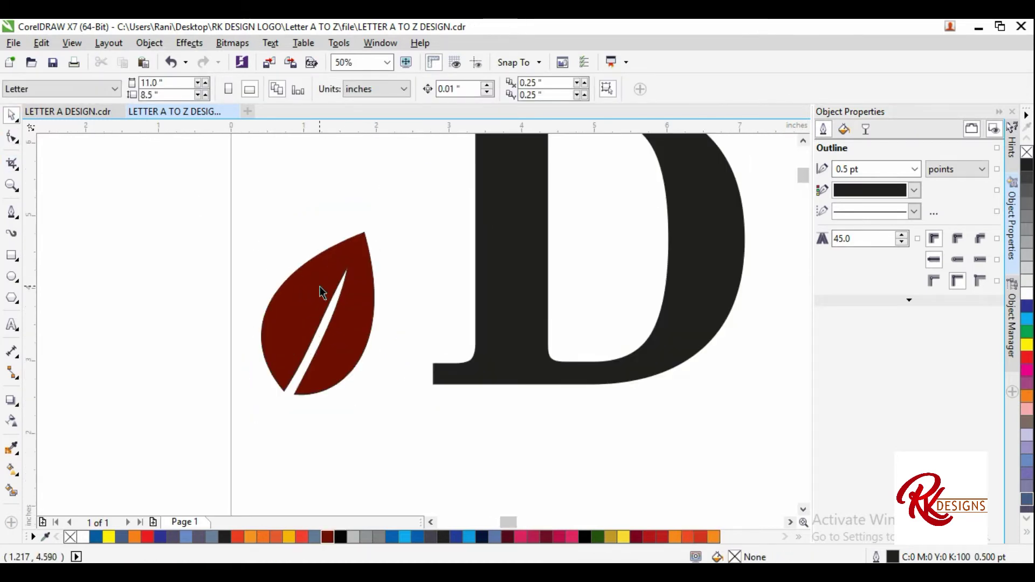
Smooth the slit's inner curve near the leaf's tip.
{"action": "left_click", "coordinate": [318, 327]}
{"action": "key", "text": "F10"}
{"action": "scroll", "coordinate": [359, 272], "scroll_direction": "up", "scroll_amount": 1}
{"action": "scroll", "coordinate": [342, 336], "scroll_direction": "up", "scroll_amount": 1}
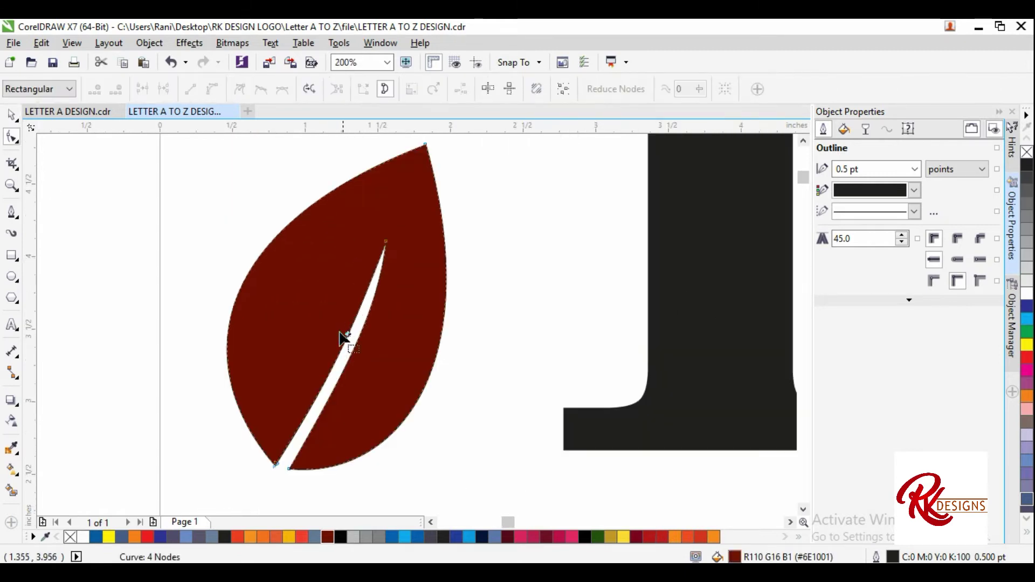
{"action": "scroll", "coordinate": [350, 357], "scroll_direction": "up", "scroll_amount": 1}
{"action": "left_click_drag", "start_coordinate": [350, 357], "coordinate": [342, 324]}
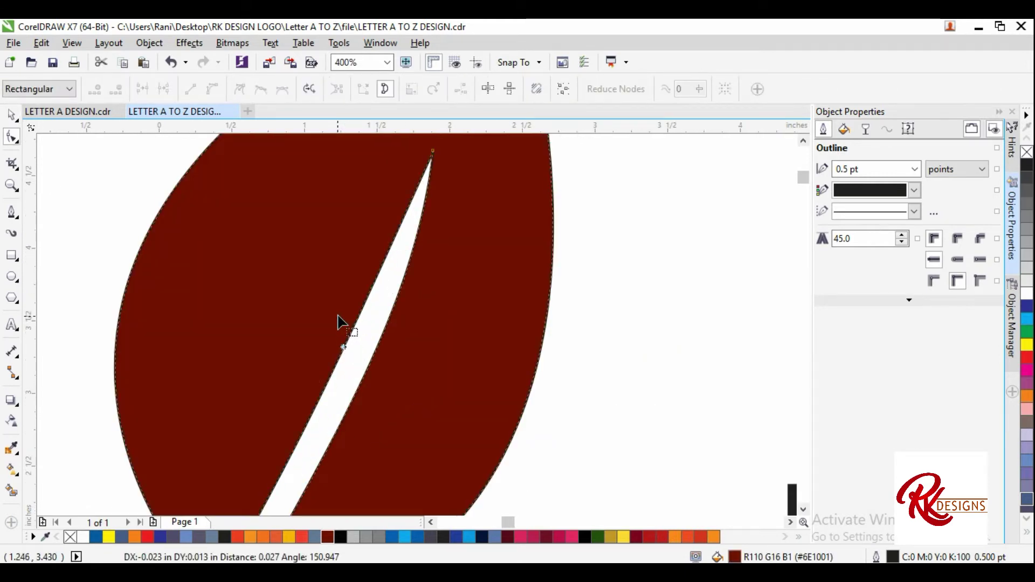
{"action": "scroll", "coordinate": [360, 311], "scroll_direction": "down", "scroll_amount": 2}
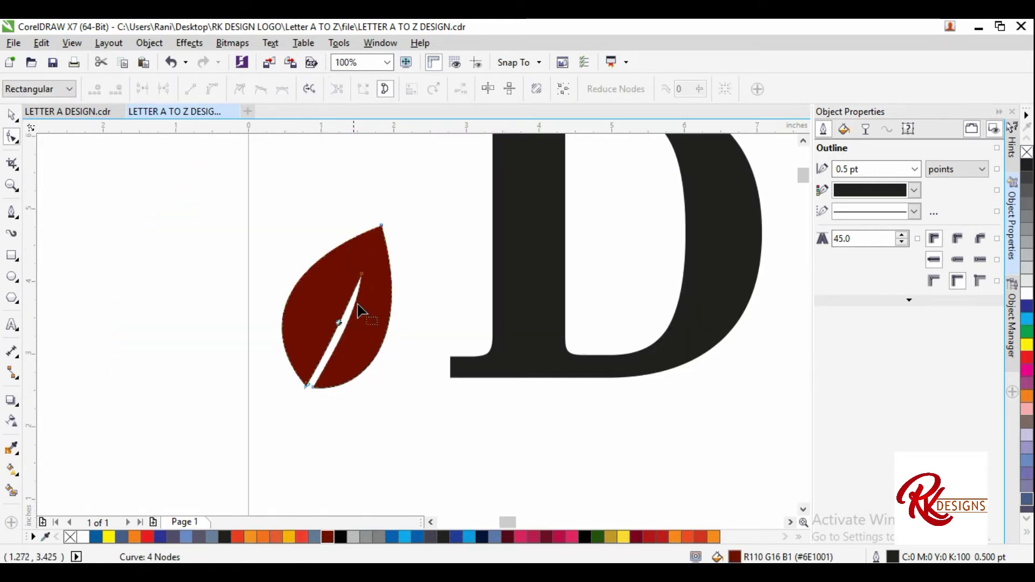
Adjust a node on the leaf's left edge, then reselect the leaf.
{"action": "left_click", "coordinate": [8, 125]}
{"action": "left_click", "coordinate": [217, 199]}
{"action": "left_click", "coordinate": [316, 295]}
{"action": "left_click", "coordinate": [12, 138]}
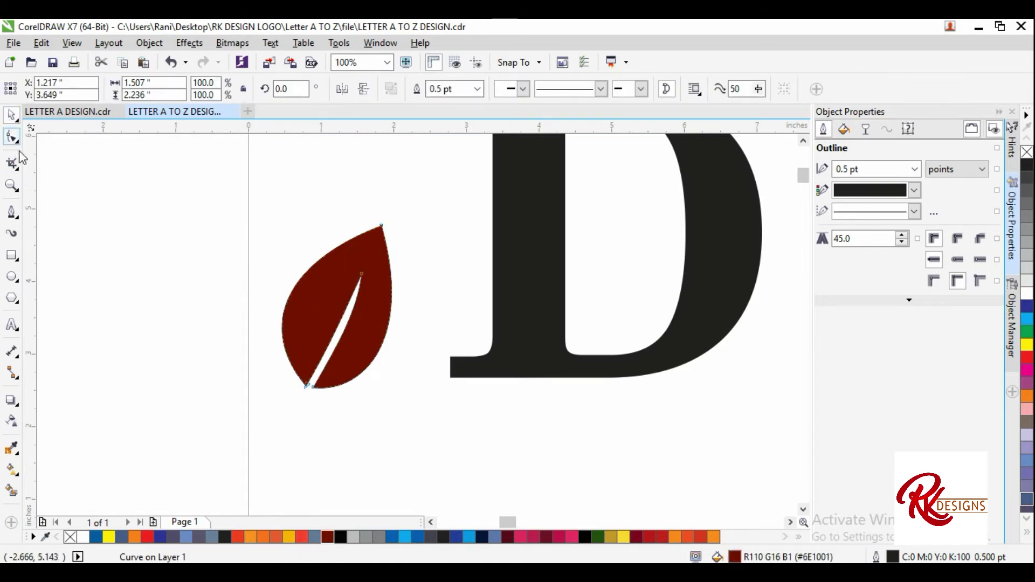
{"action": "scroll", "coordinate": [302, 290], "scroll_direction": "up", "scroll_amount": 1}
{"action": "left_click_drag", "start_coordinate": [291, 300], "coordinate": [294, 304]}
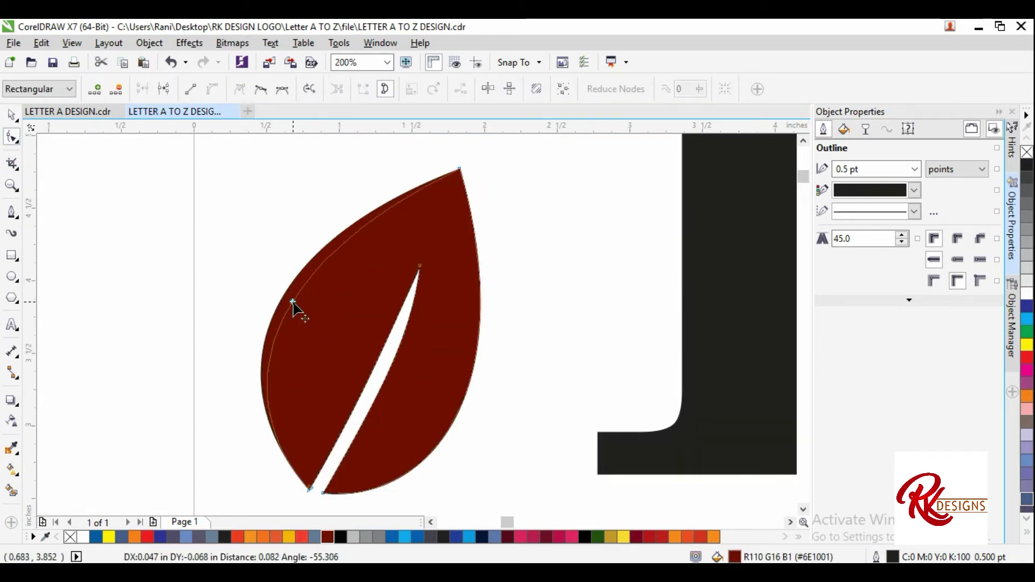
{"action": "scroll", "coordinate": [292, 304], "scroll_direction": "down", "scroll_amount": 1}
{"action": "left_click", "coordinate": [11, 115]}
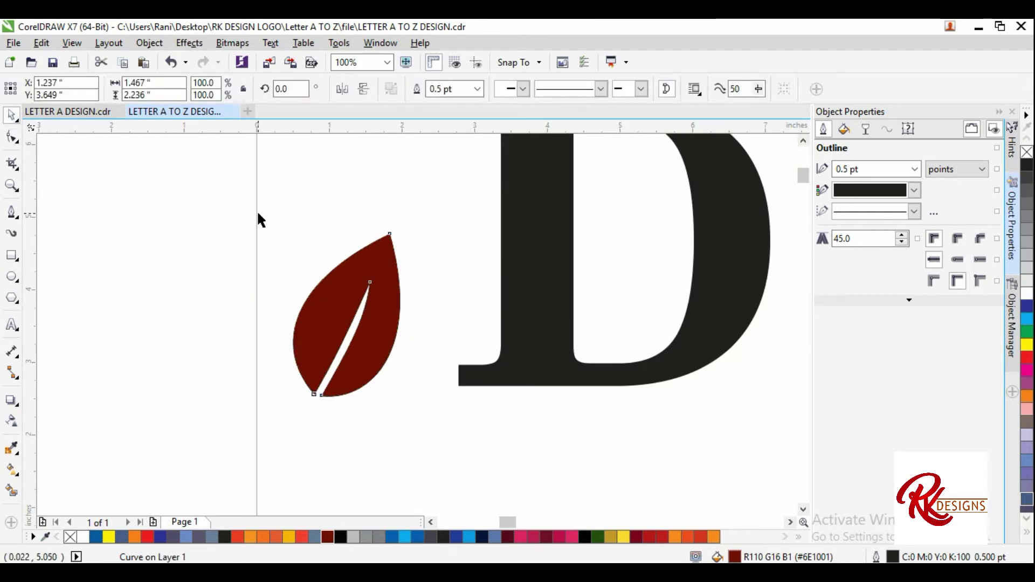
{"action": "left_click", "coordinate": [258, 210]}
{"action": "left_click", "coordinate": [341, 333]}
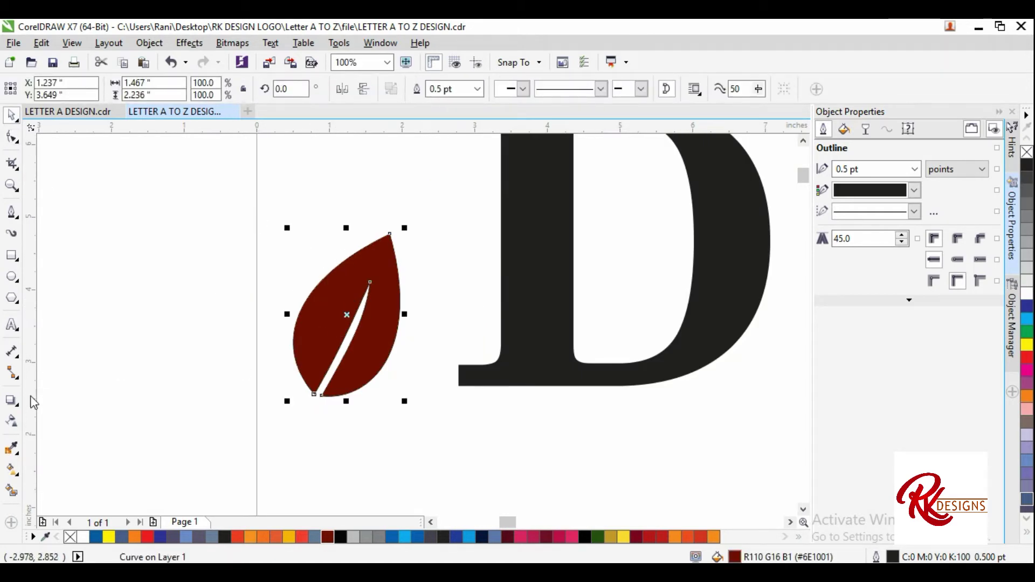
{"action": "left_click", "coordinate": [17, 471]}
Drag a top-to-bottom fountain fill on the leaf, red at the ends with an orange stop mid-gradient.
{"action": "left_click", "coordinate": [70, 463]}
{"action": "left_click_drag", "start_coordinate": [348, 284], "coordinate": [350, 410]}
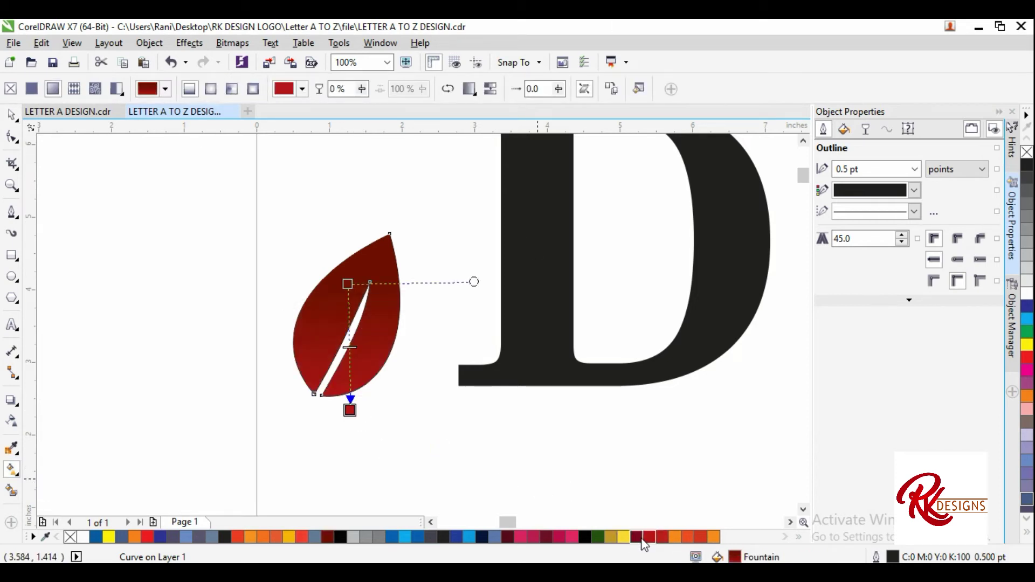
{"action": "left_click_drag", "start_coordinate": [346, 280], "coordinate": [349, 256]}
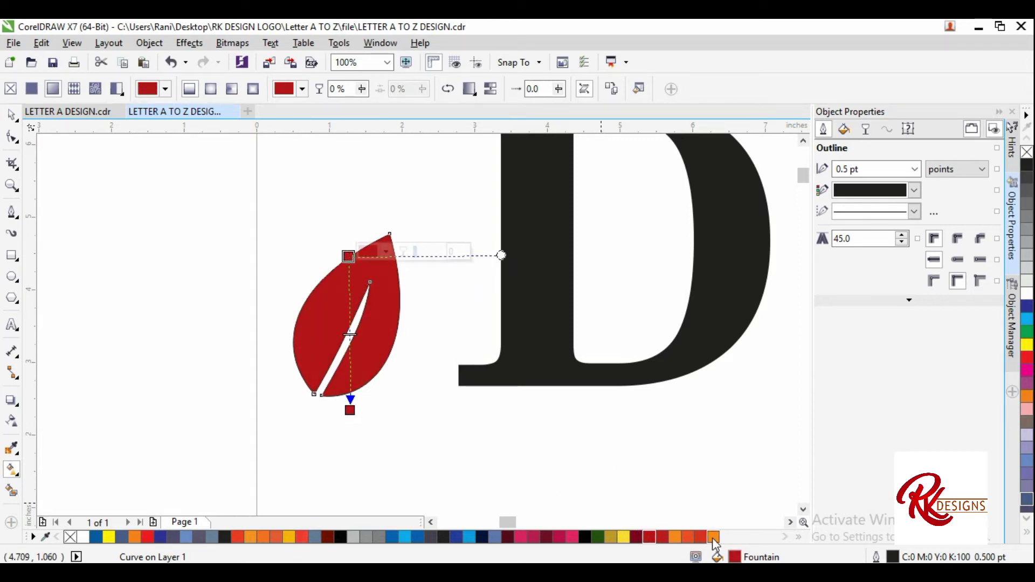
{"action": "left_click_drag", "start_coordinate": [715, 539], "coordinate": [409, 438]}
{"action": "left_click_drag", "start_coordinate": [352, 370], "coordinate": [351, 369]}
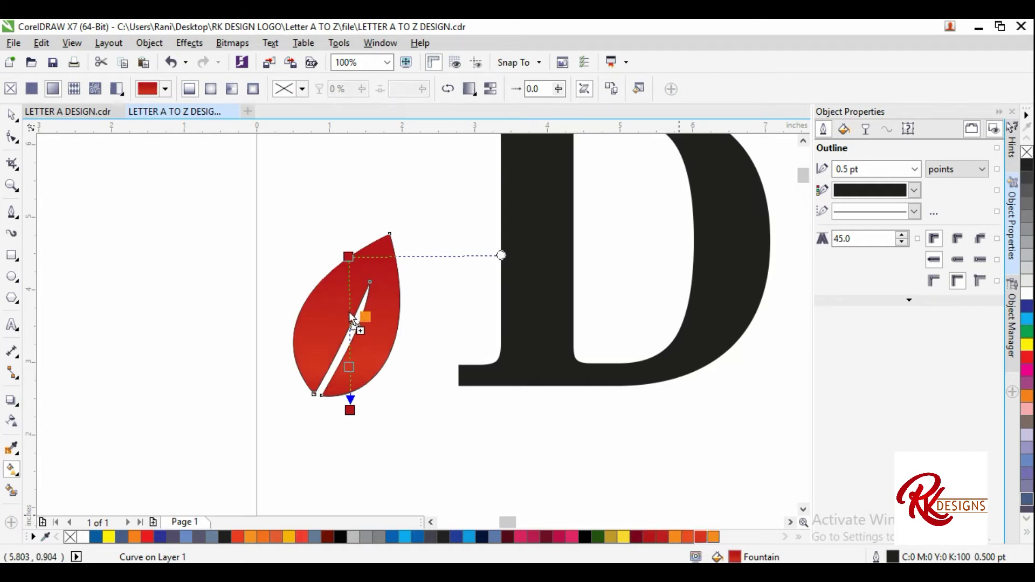
{"action": "left_click_drag", "start_coordinate": [376, 337], "coordinate": [349, 311]}
{"action": "left_click_drag", "start_coordinate": [349, 367], "coordinate": [349, 351]}
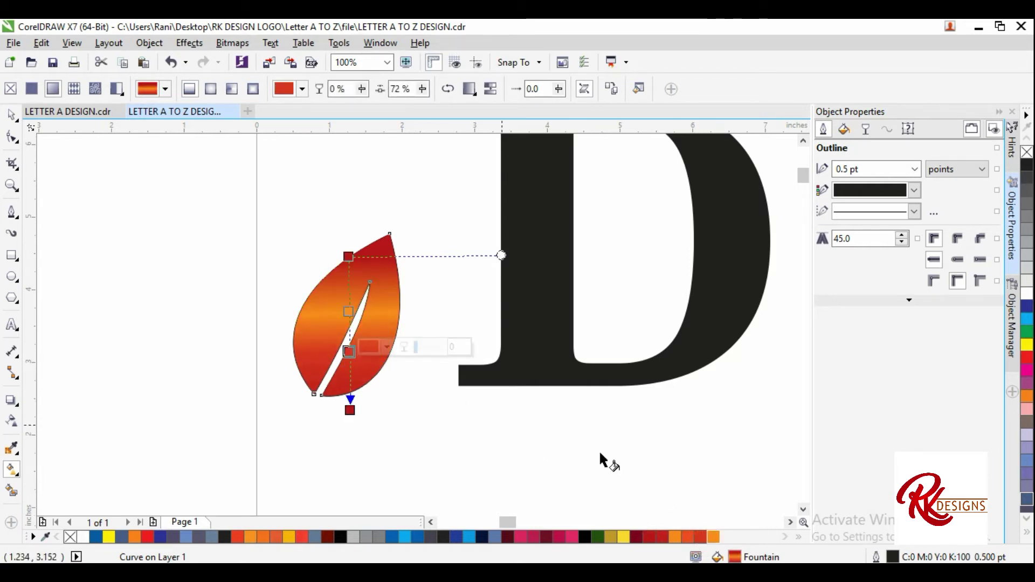
Add another gradient stop and slide the orange stop lower to band the leaf's middle.
{"action": "double_click", "coordinate": [349, 291]}
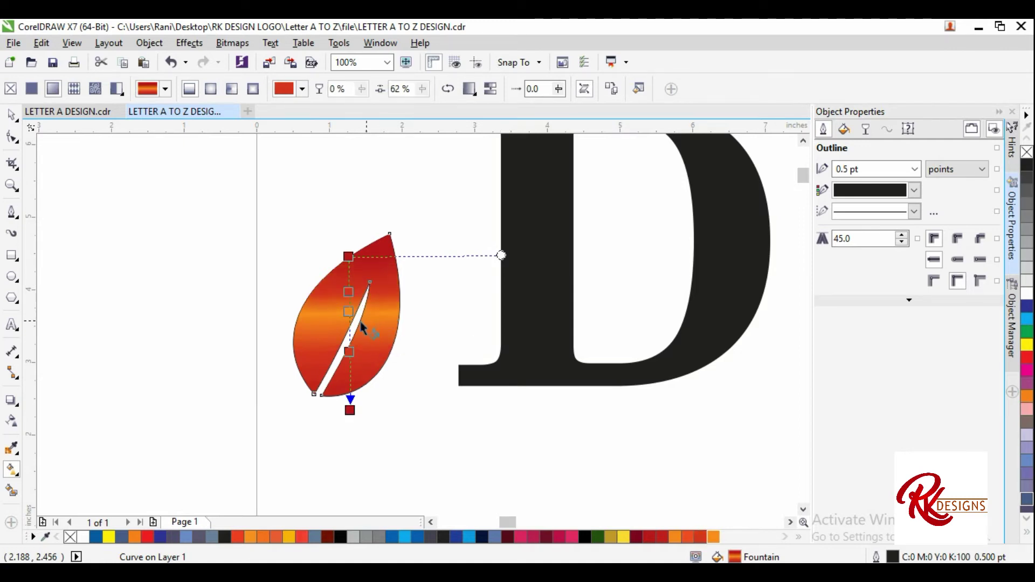
{"action": "left_click_drag", "start_coordinate": [348, 312], "coordinate": [348, 324]}
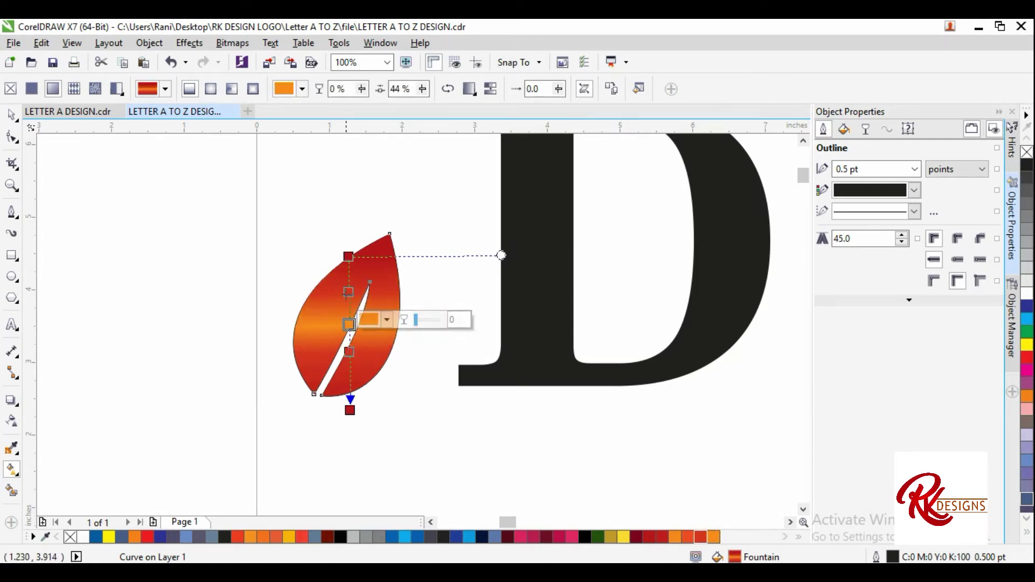
{"action": "key", "text": "shift+Tab"}
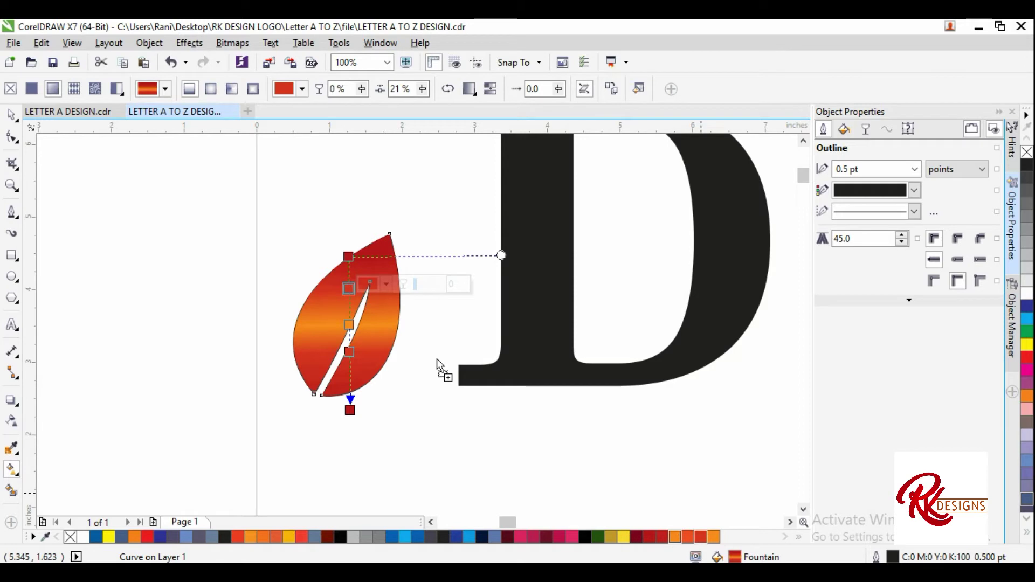
{"action": "left_click", "coordinate": [350, 308]}
{"action": "scroll", "coordinate": [350, 309], "scroll_direction": "up", "scroll_amount": 2}
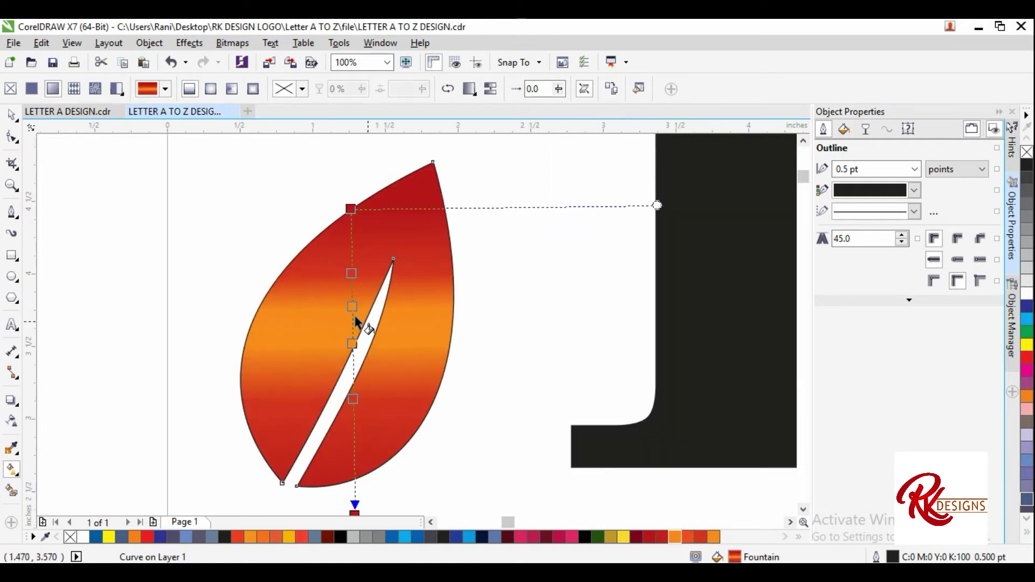
{"action": "left_click", "coordinate": [352, 306]}
{"action": "left_click_drag", "start_coordinate": [352, 312], "coordinate": [353, 339]}
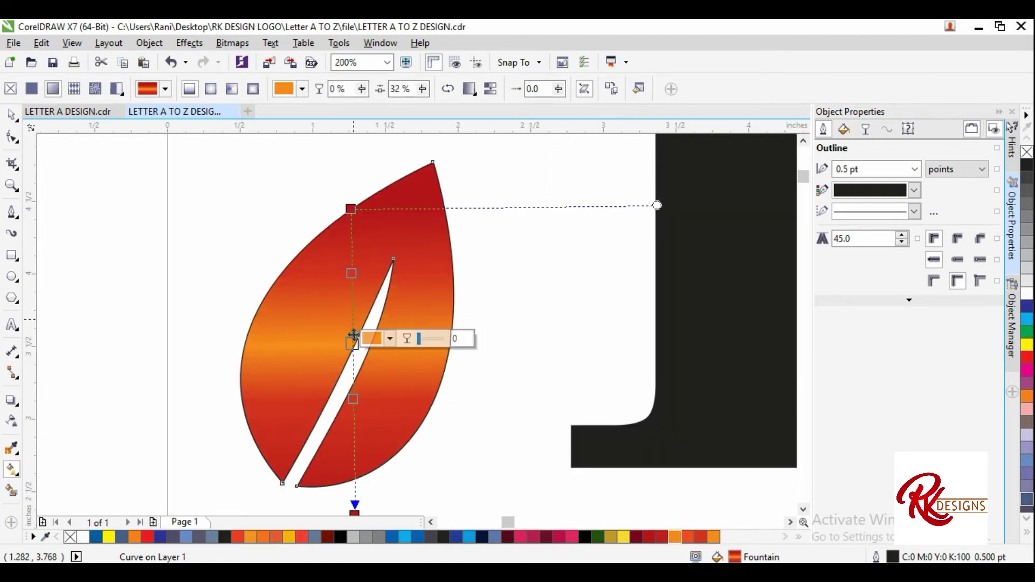
{"action": "scroll", "coordinate": [352, 339], "scroll_direction": "down", "scroll_amount": 2}
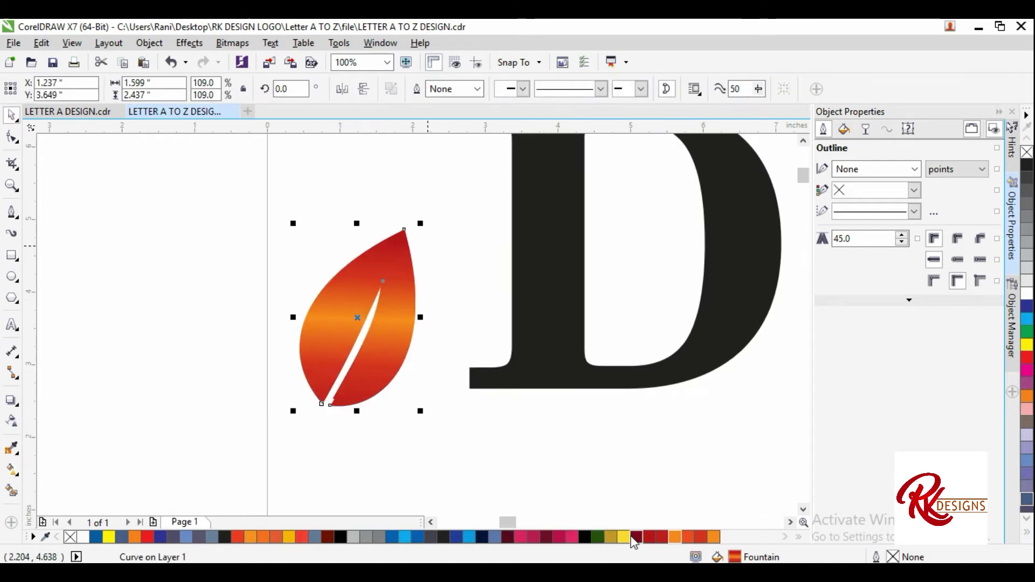
Fill the duplicate leaf dark red, send it to back, and nudge it right and down.
{"action": "left_click", "coordinate": [637, 537]}
{"action": "right_click", "coordinate": [386, 302]}
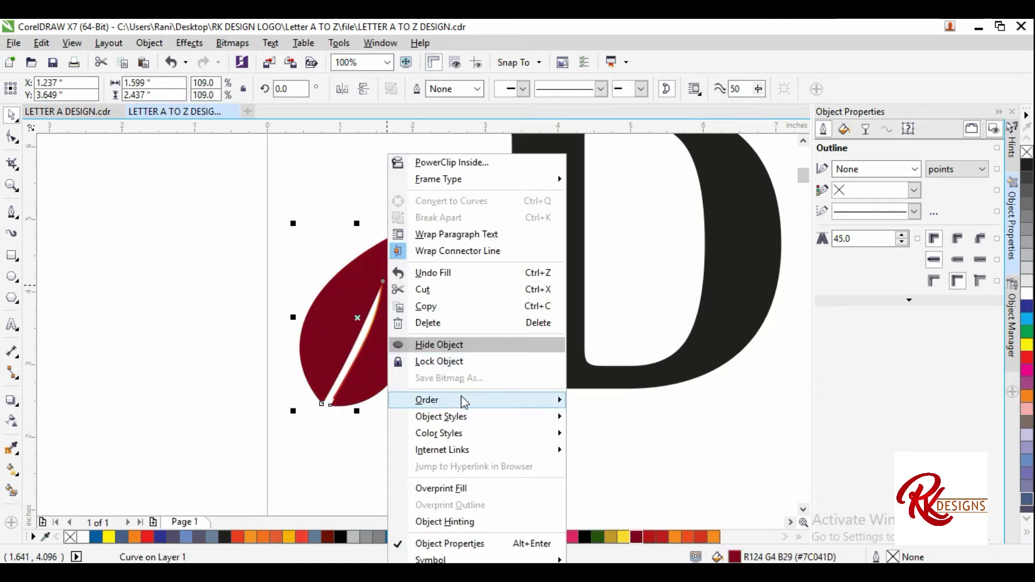
{"action": "left_click", "coordinate": [604, 416]}
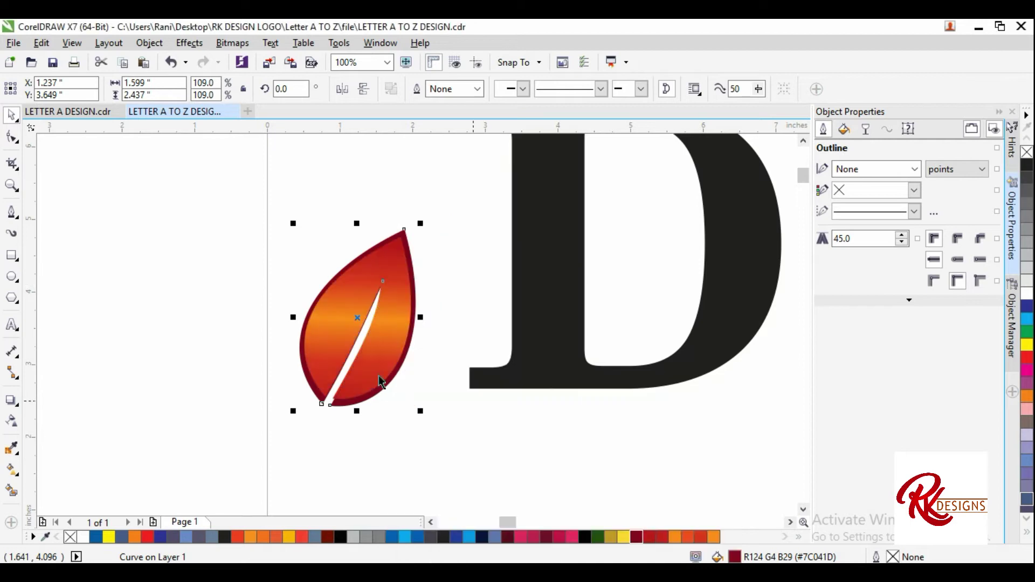
{"action": "left_click", "coordinate": [14, 140]}
{"action": "scroll", "coordinate": [400, 235], "scroll_direction": "up", "scroll_amount": 1}
{"action": "scroll", "coordinate": [348, 218], "scroll_direction": "down", "scroll_amount": 1}
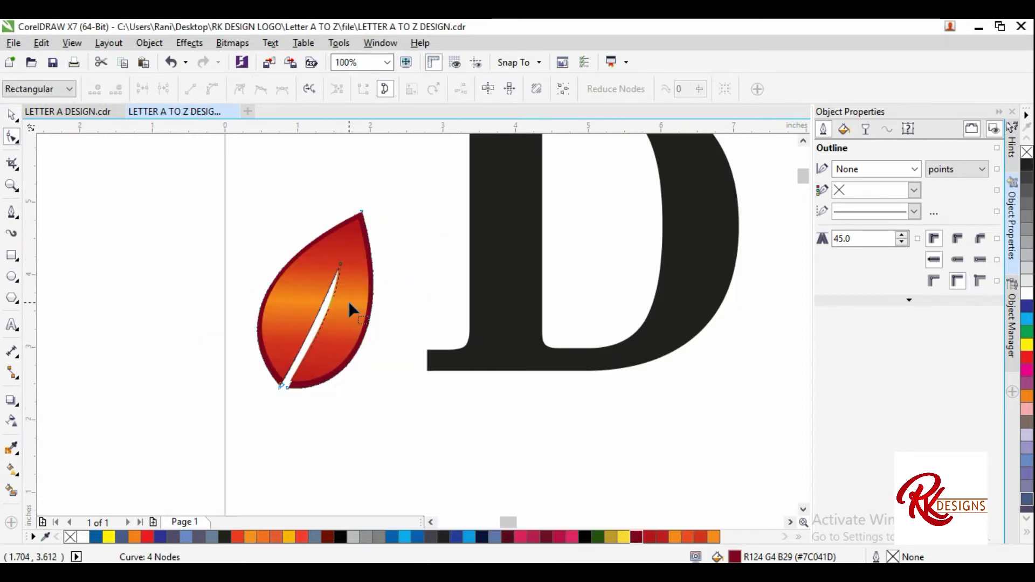
{"action": "scroll", "coordinate": [350, 305], "scroll_direction": "up", "scroll_amount": 1}
{"action": "key", "text": "space"}
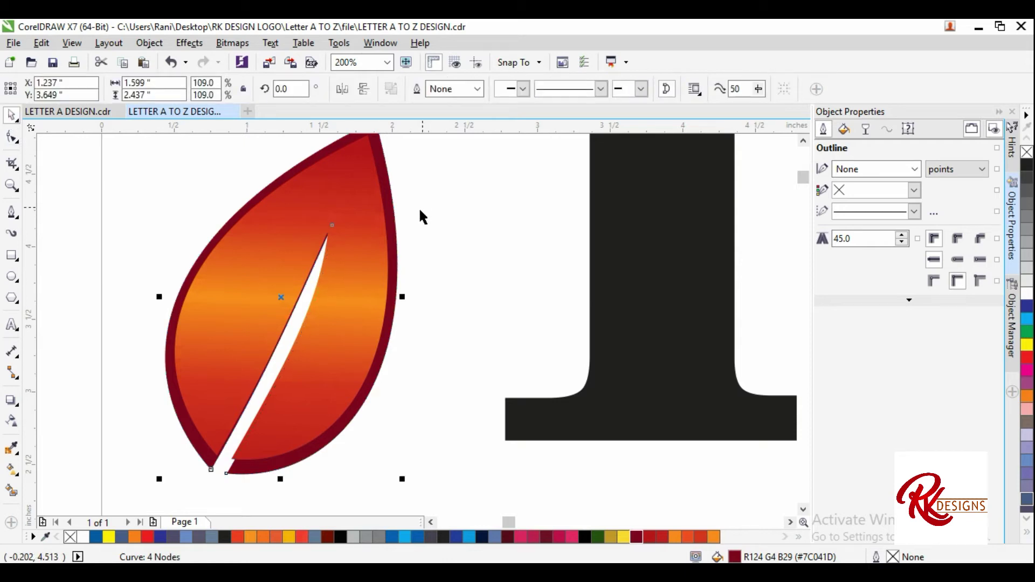
{"action": "left_click_drag", "start_coordinate": [396, 226], "coordinate": [402, 230]}
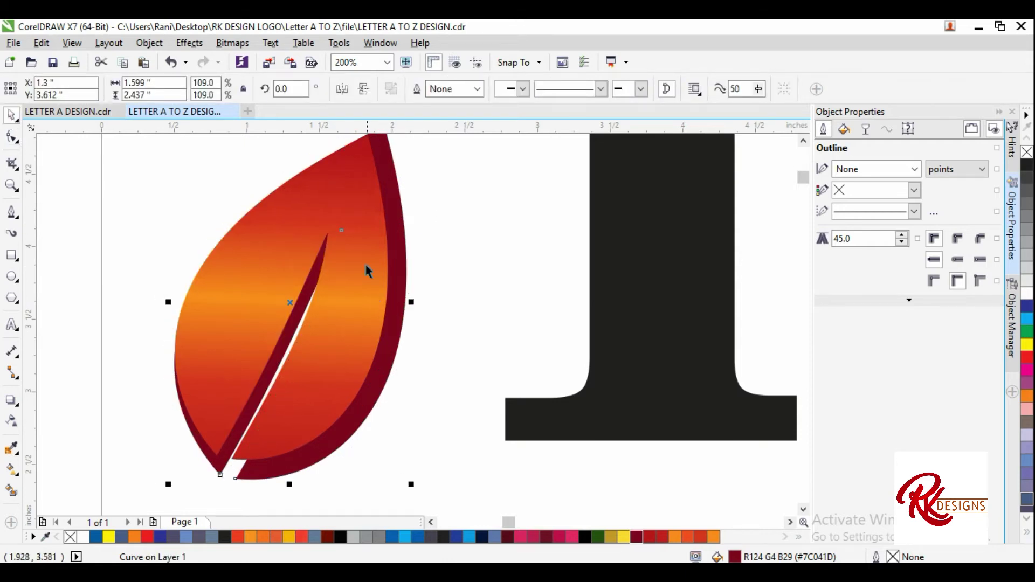
Move all four leaf pieces onto the D's stem, bring them to front, and group them.
{"action": "scroll", "coordinate": [366, 265], "scroll_direction": "down", "scroll_amount": 1}
{"action": "scroll", "coordinate": [305, 275], "scroll_direction": "up", "scroll_amount": 1}
{"action": "scroll", "coordinate": [453, 218], "scroll_direction": "down", "scroll_amount": 2}
{"action": "key", "text": "ctrl+a"}
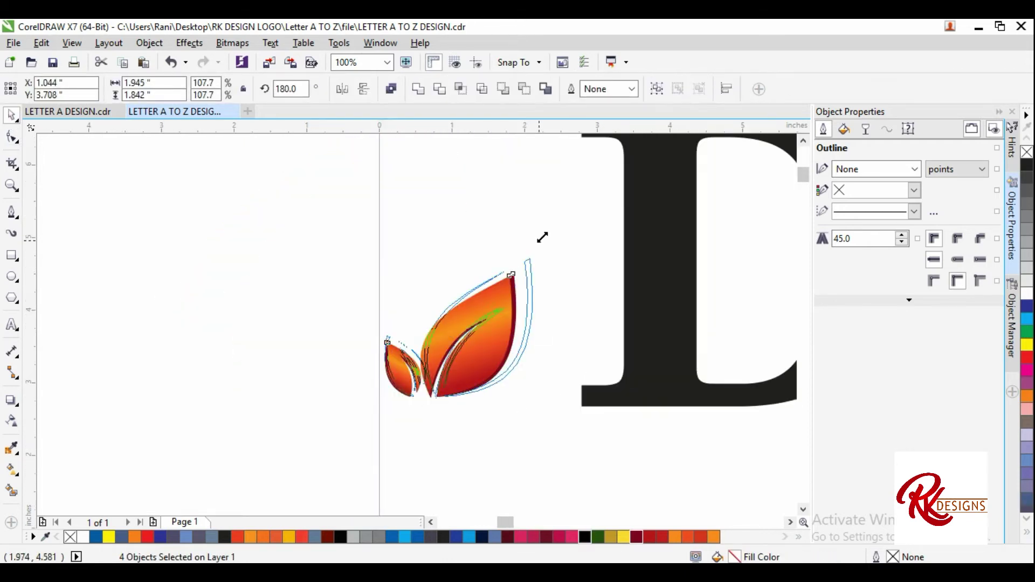
{"action": "scroll", "coordinate": [363, 308], "scroll_direction": "down", "scroll_amount": 1}
{"action": "left_click_drag", "start_coordinate": [434, 331], "coordinate": [504, 341]}
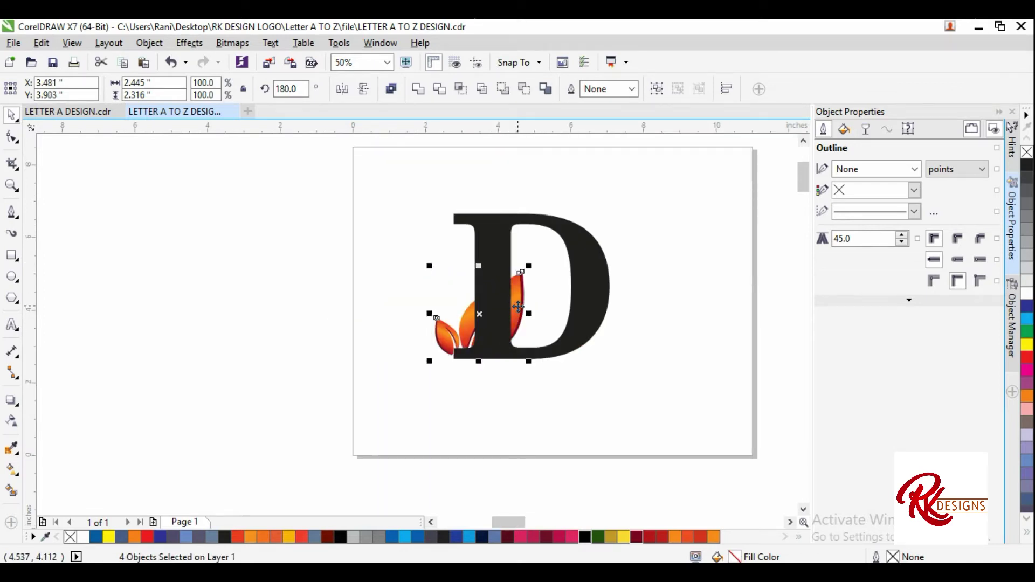
{"action": "right_click", "coordinate": [518, 307]}
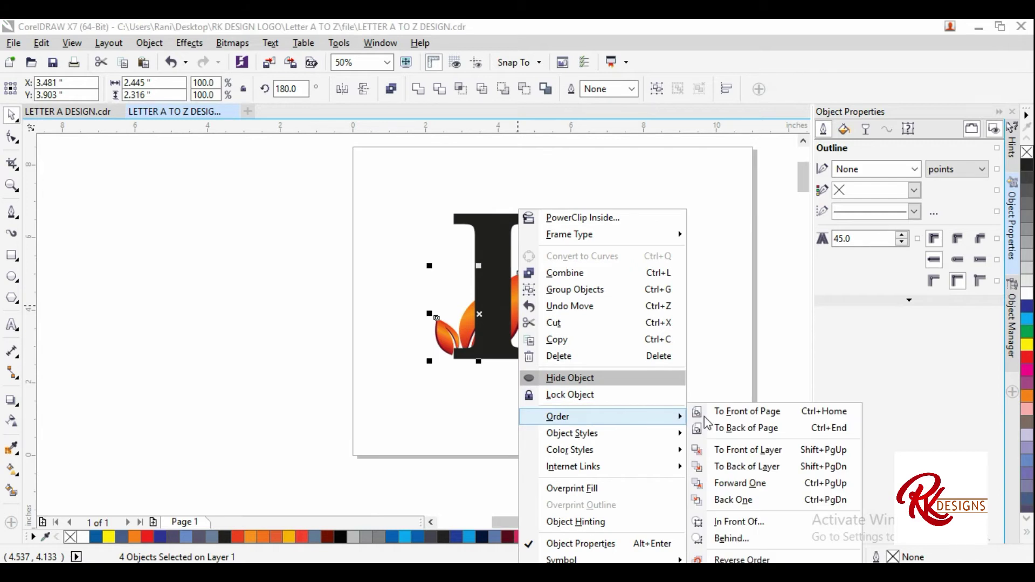
{"action": "left_click", "coordinate": [733, 409]}
{"action": "right_click", "coordinate": [500, 320]}
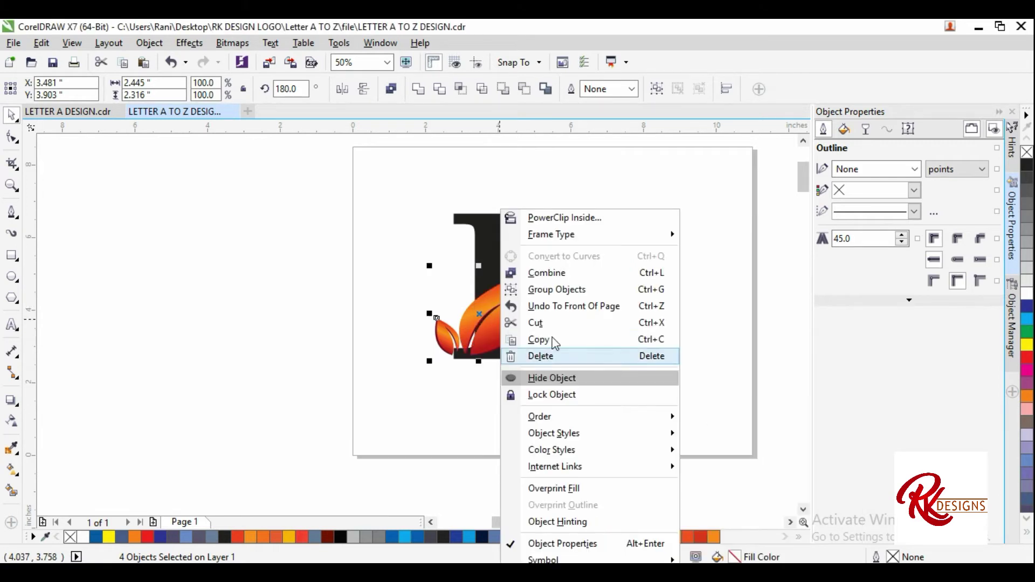
{"action": "left_click", "coordinate": [557, 292]}
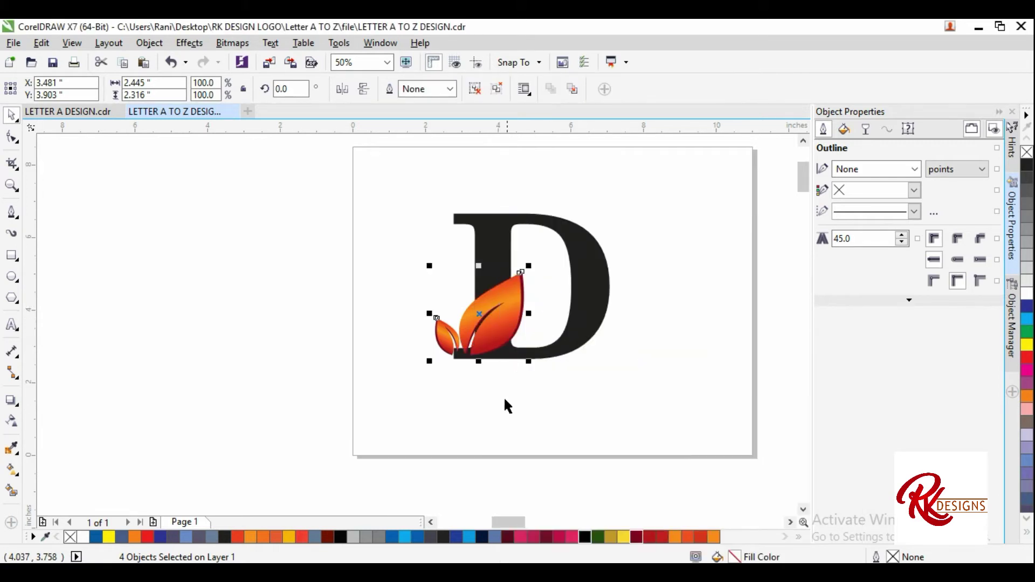
Resize the leaf group slightly so it sits over the D's base.
{"action": "left_click", "coordinate": [495, 410]}
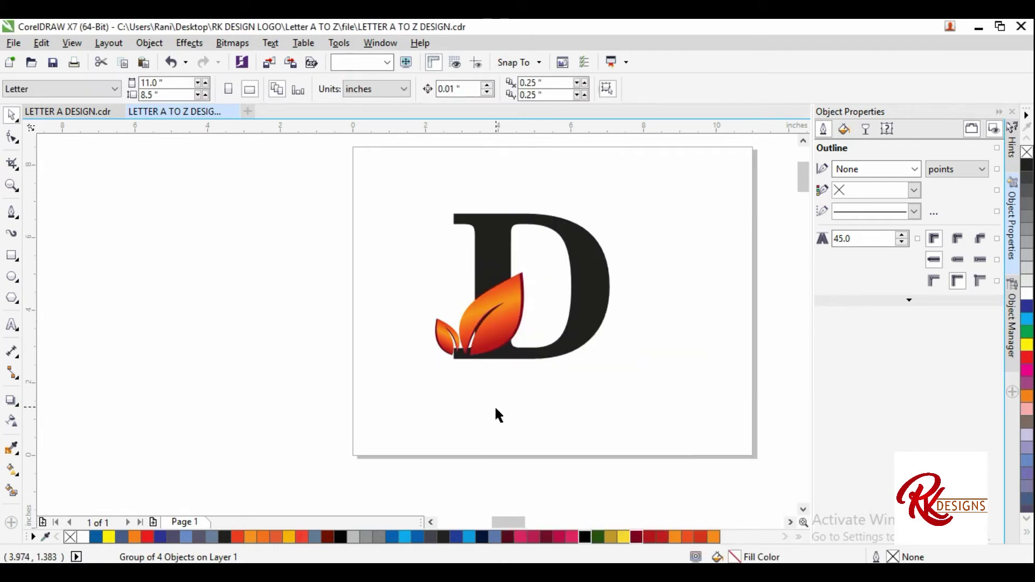
{"action": "left_click", "coordinate": [514, 330]}
{"action": "mouse_move", "coordinate": [531, 268]}
{"action": "left_mouse_down"}
{"action": "mouse_move", "coordinate": [541, 257]}
{"action": "mouse_move", "coordinate": [539, 296]}
{"action": "left_mouse_up"}
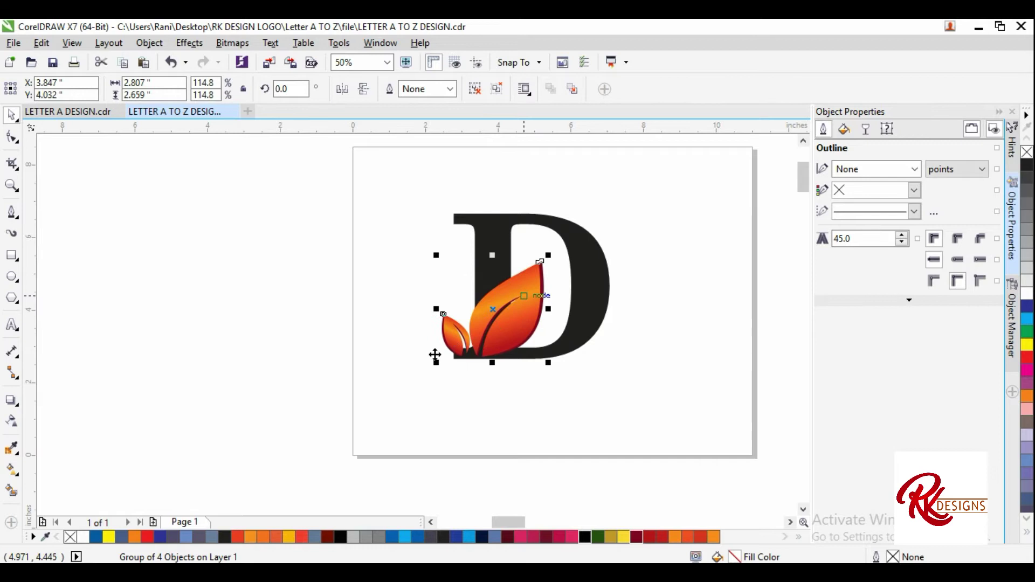
{"action": "scroll", "coordinate": [436, 353], "scroll_direction": "down", "scroll_amount": 1}
{"action": "scroll", "coordinate": [473, 339], "scroll_direction": "up", "scroll_amount": 1}
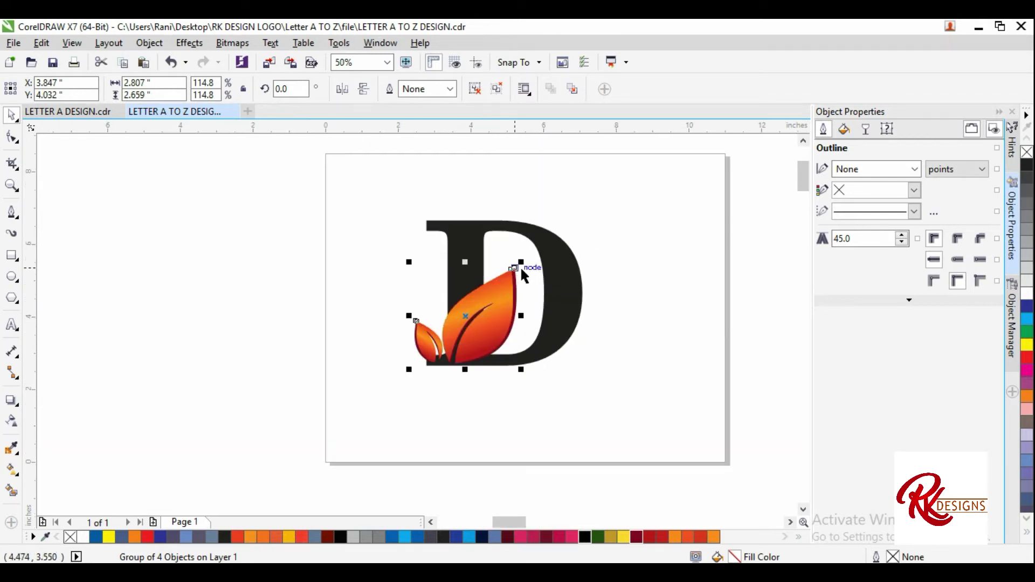
{"action": "left_click_drag", "start_coordinate": [522, 270], "coordinate": [516, 267]}
{"action": "scroll", "coordinate": [453, 334], "scroll_direction": "down", "scroll_amount": 1}
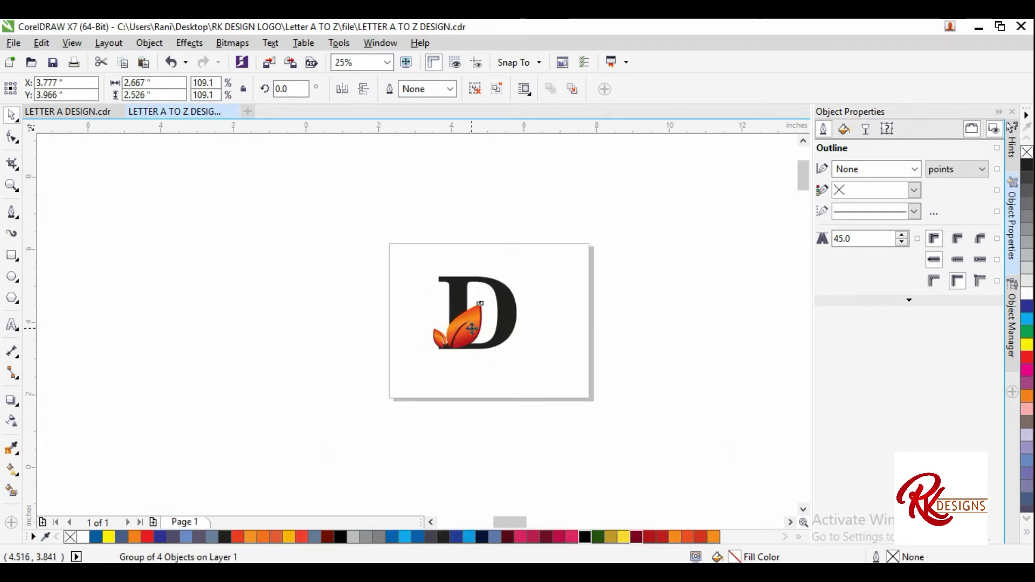
{"action": "scroll", "coordinate": [472, 328], "scroll_direction": "up", "scroll_amount": 2}
Draw a closed Bezier outline surrounding the leaves over the D.
{"action": "left_click", "coordinate": [13, 213]}
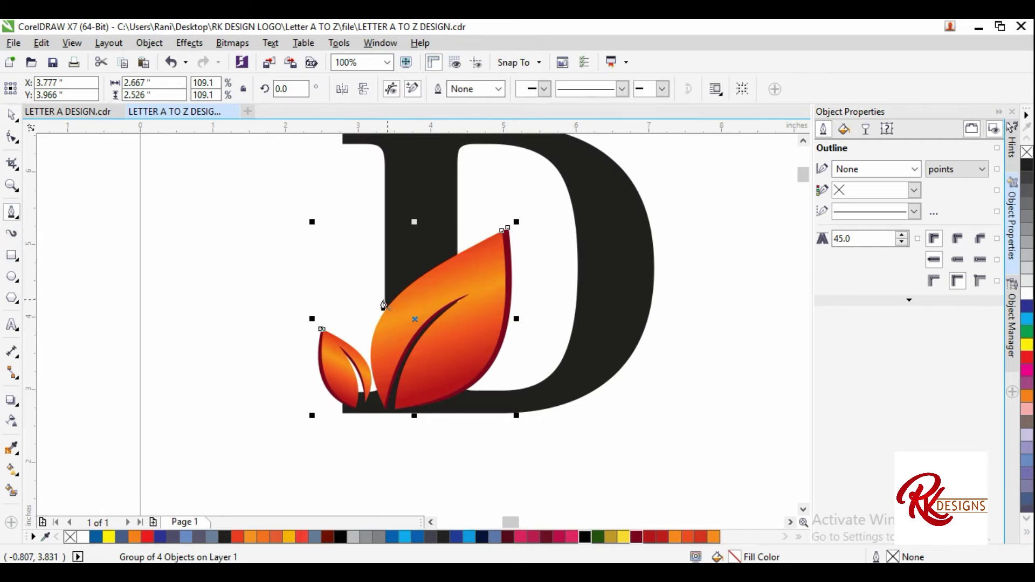
{"action": "left_click", "coordinate": [366, 307]}
{"action": "left_click_drag", "start_coordinate": [468, 230], "coordinate": [537, 214]}
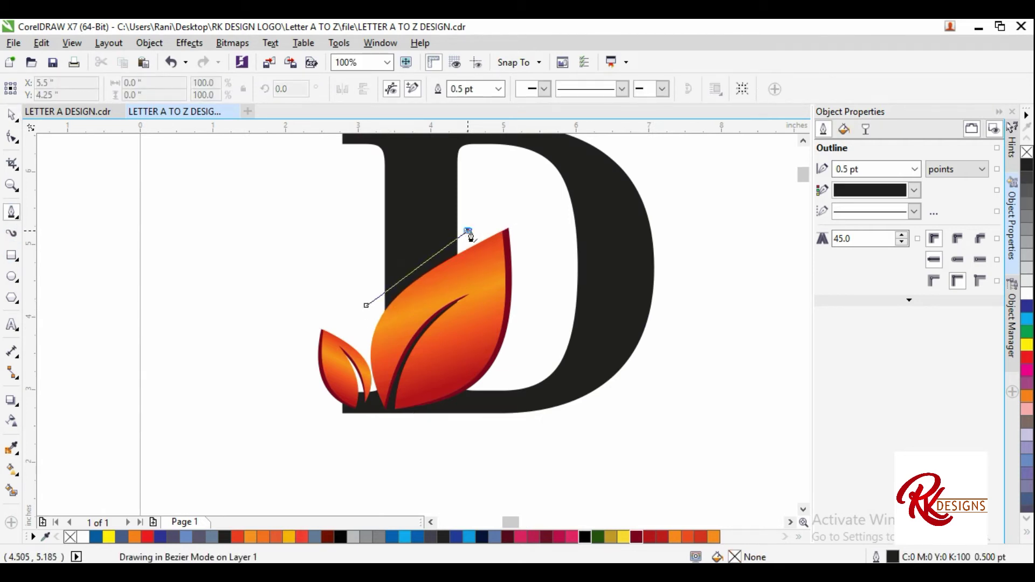
{"action": "left_click", "coordinate": [544, 264]}
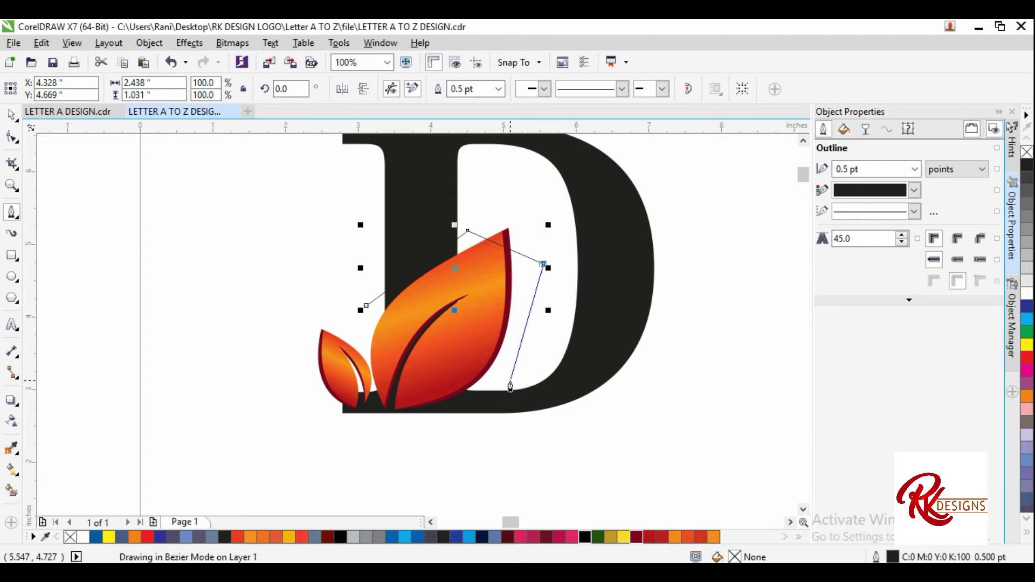
{"action": "left_click", "coordinate": [507, 381]}
{"action": "left_click", "coordinate": [416, 431]}
{"action": "left_click_drag", "start_coordinate": [300, 444], "coordinate": [296, 430]}
{"action": "left_click", "coordinate": [268, 319]}
{"action": "left_click", "coordinate": [367, 306]}
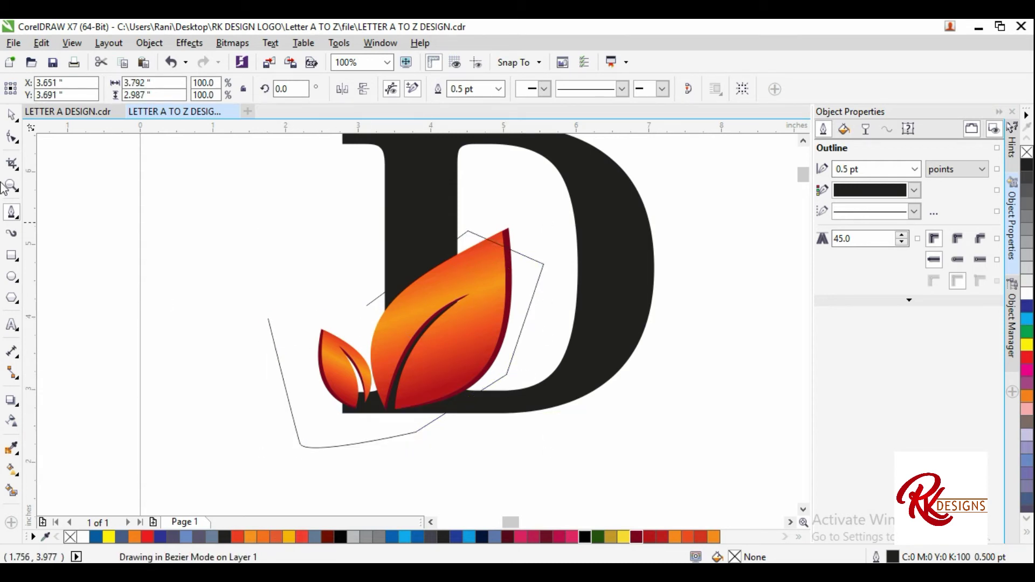
{"action": "key", "text": "space"}
Curve the outline's segments and drag its nodes so it hugs the leaves evenly.
{"action": "scroll", "coordinate": [410, 280], "scroll_direction": "up", "scroll_amount": 2}
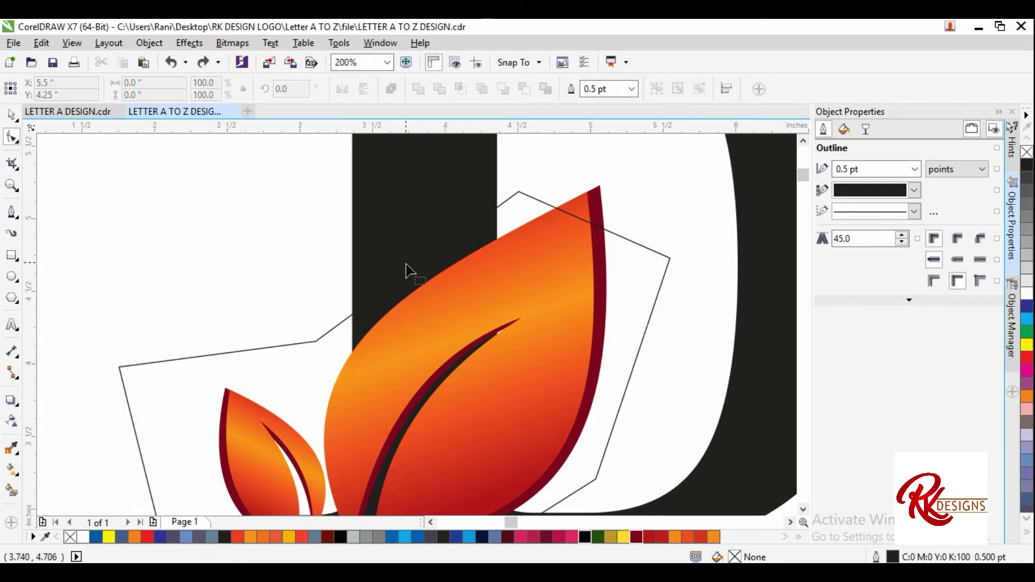
{"action": "left_click", "coordinate": [416, 277]}
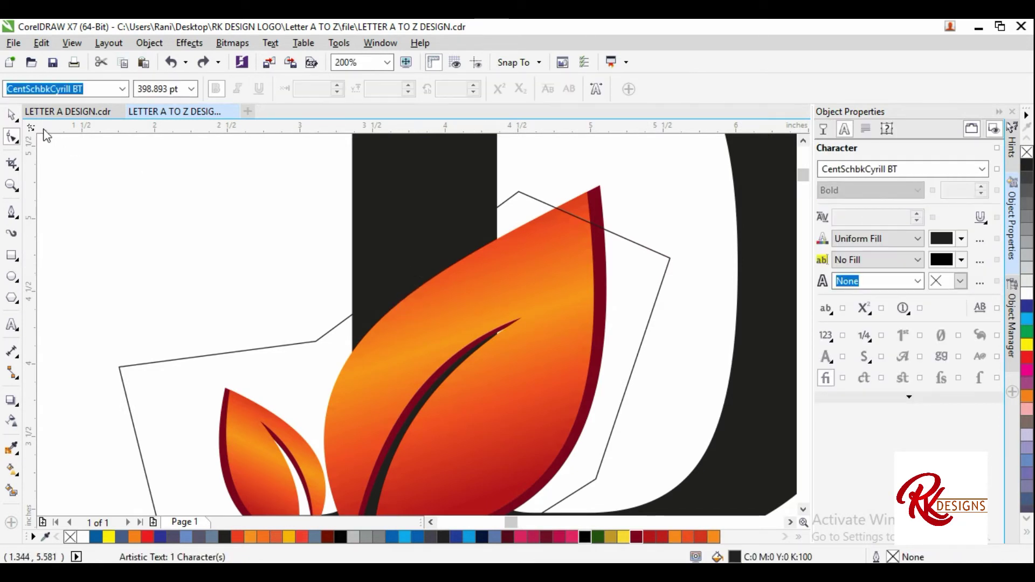
{"action": "scroll", "coordinate": [431, 258], "scroll_direction": "up", "scroll_amount": 2}
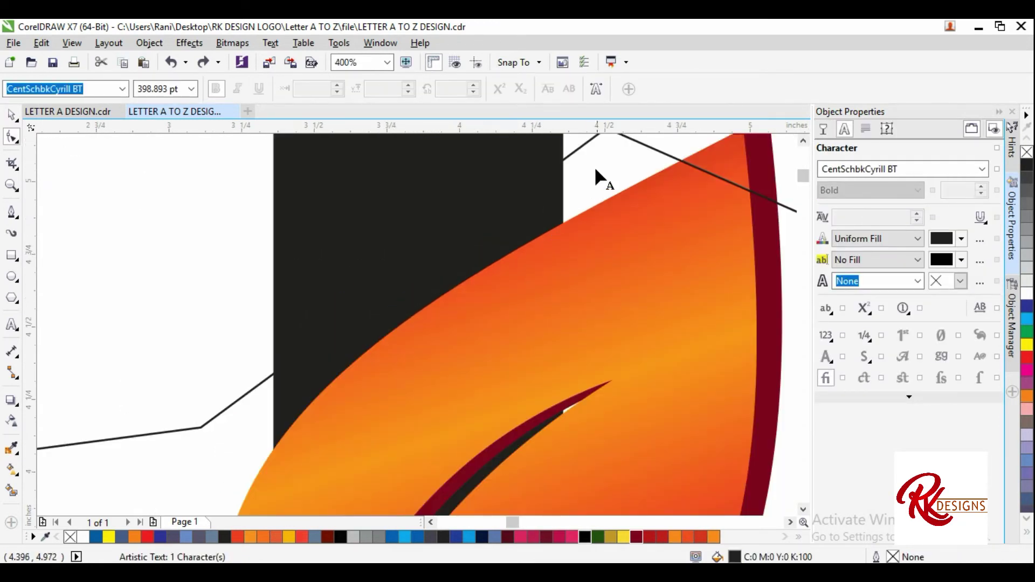
{"action": "left_click", "coordinate": [567, 157]}
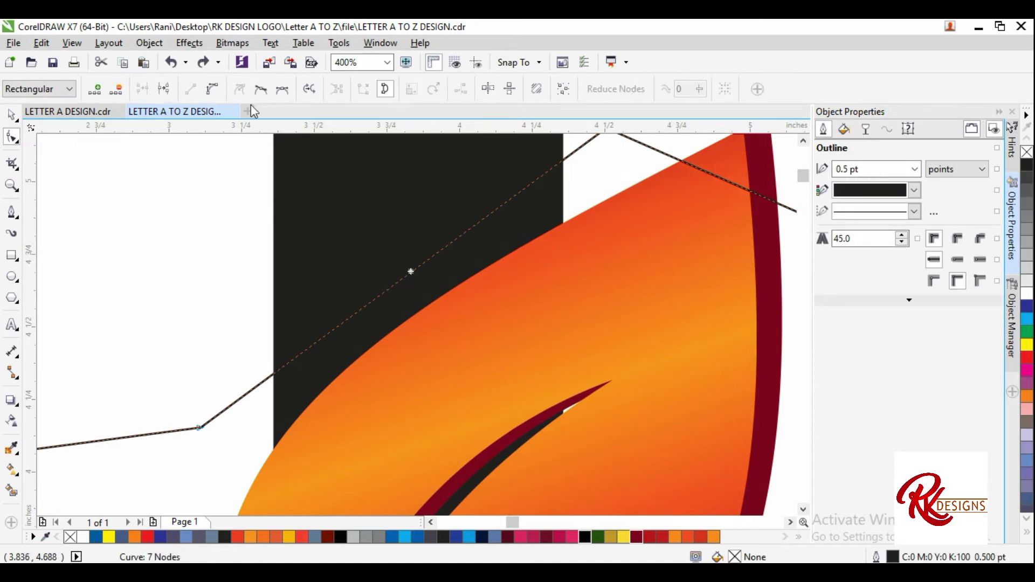
{"action": "left_click", "coordinate": [214, 91]}
{"action": "left_click_drag", "start_coordinate": [409, 278], "coordinate": [403, 272]}
{"action": "scroll", "coordinate": [289, 220], "scroll_direction": "down", "scroll_amount": 2}
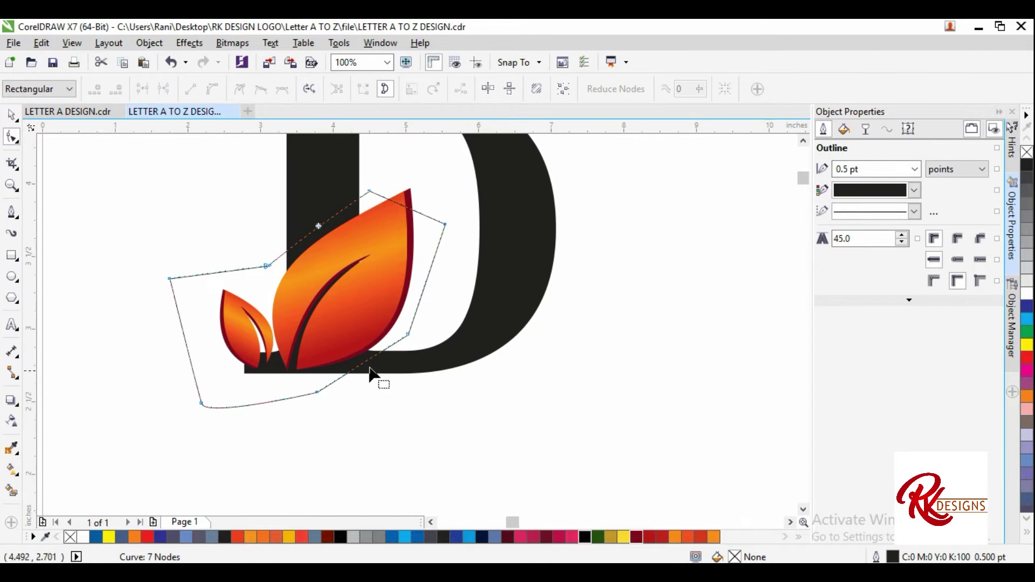
{"action": "scroll", "coordinate": [370, 373], "scroll_direction": "up", "scroll_amount": 2}
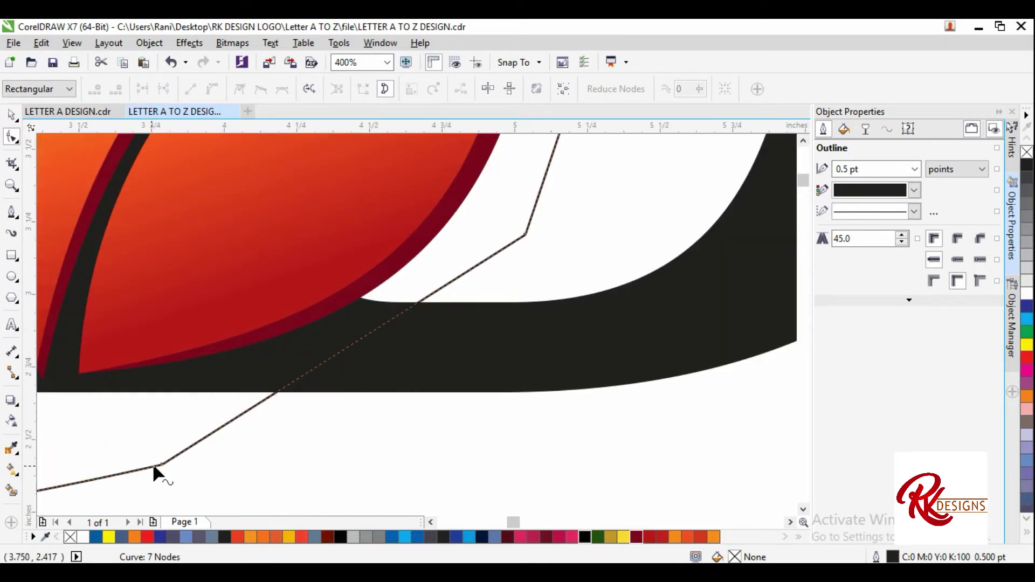
{"action": "left_click_drag", "start_coordinate": [155, 465], "coordinate": [145, 454]}
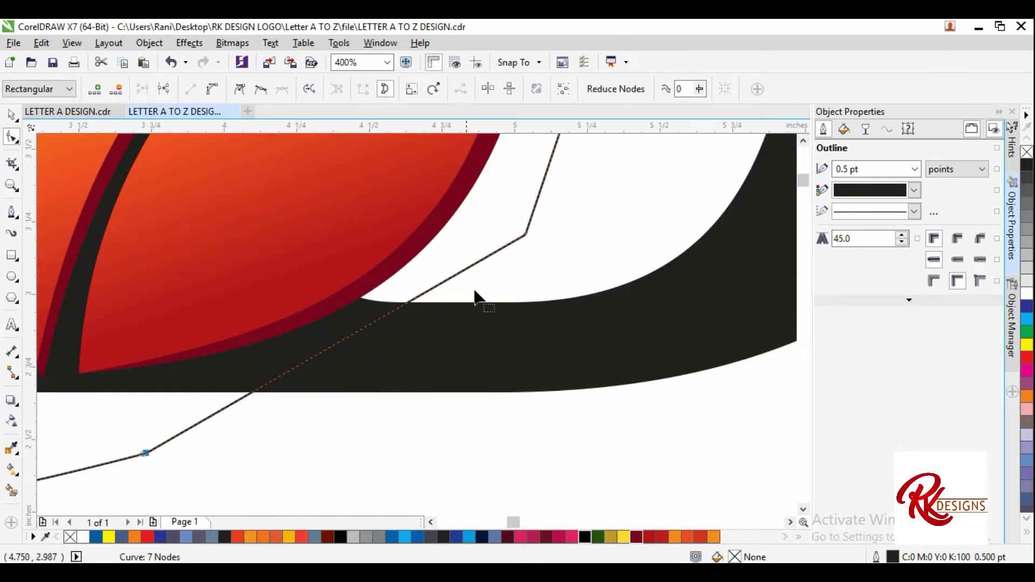
{"action": "left_click_drag", "start_coordinate": [525, 235], "coordinate": [501, 238]}
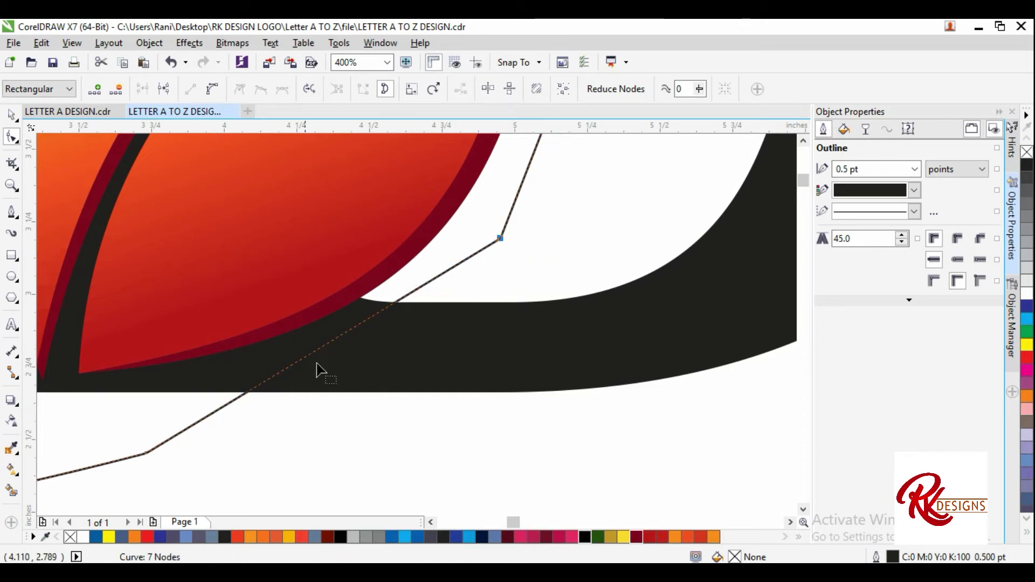
{"action": "left_click_drag", "start_coordinate": [145, 453], "coordinate": [134, 431]}
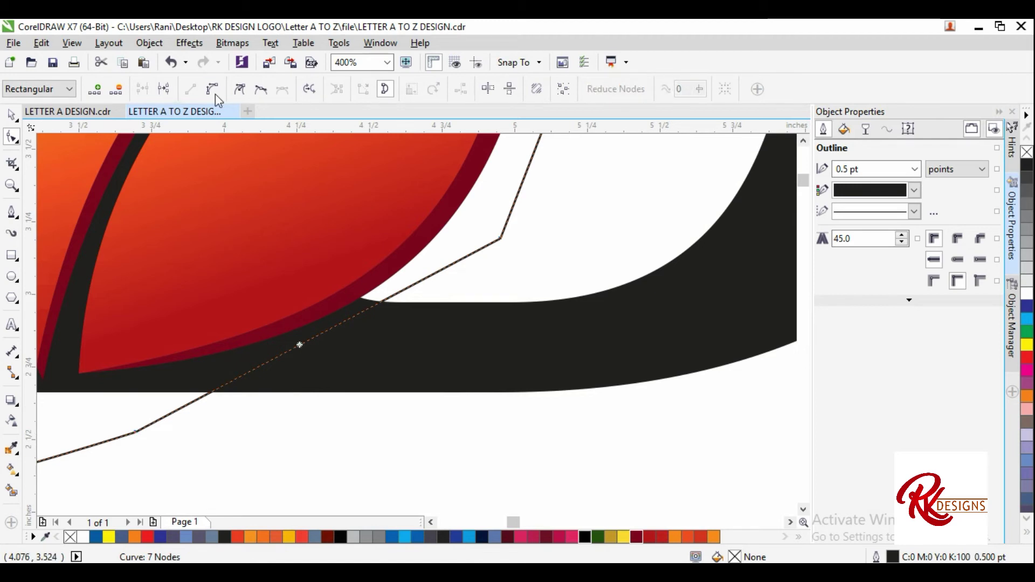
{"action": "left_click_drag", "start_coordinate": [307, 351], "coordinate": [324, 352]}
Trim the outline shape out of the D, delete the helper curve, and view the whole page.
{"action": "left_click", "coordinate": [441, 90]}
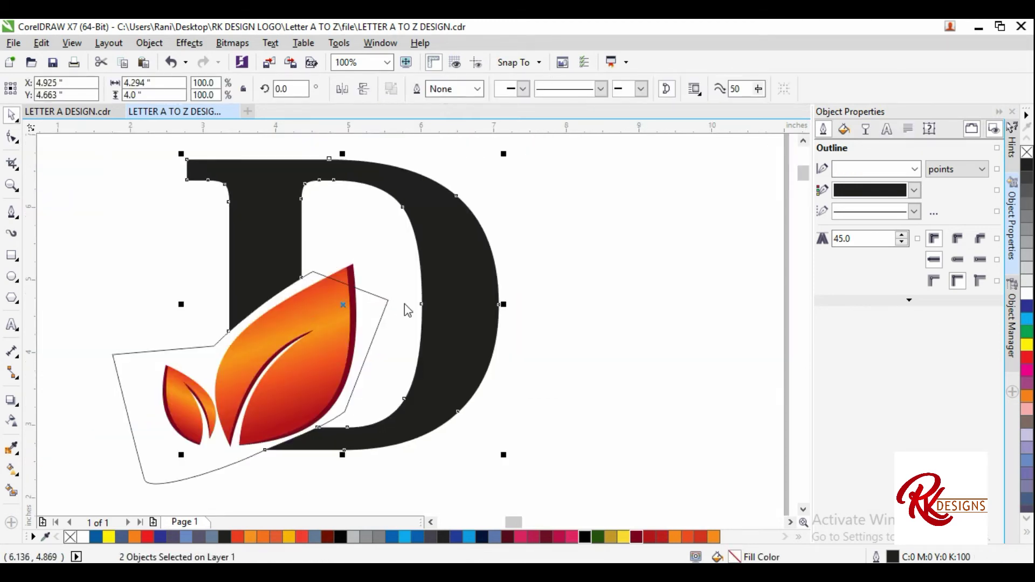
{"action": "key", "text": "space"}
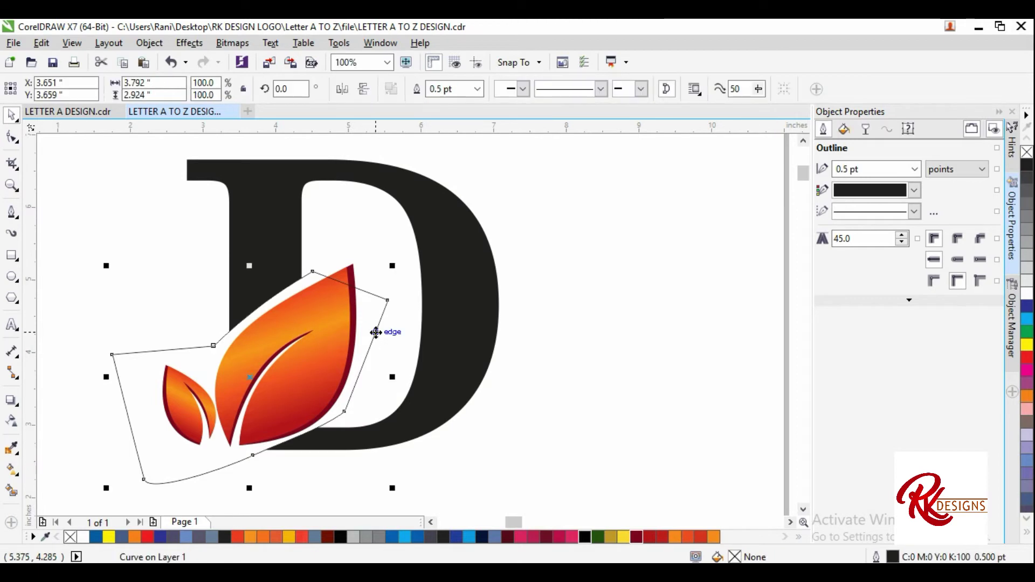
{"action": "key", "text": "Delete"}
{"action": "scroll", "coordinate": [335, 330], "scroll_direction": "down", "scroll_amount": 2}
{"action": "scroll", "coordinate": [331, 325], "scroll_direction": "up", "scroll_amount": 2}
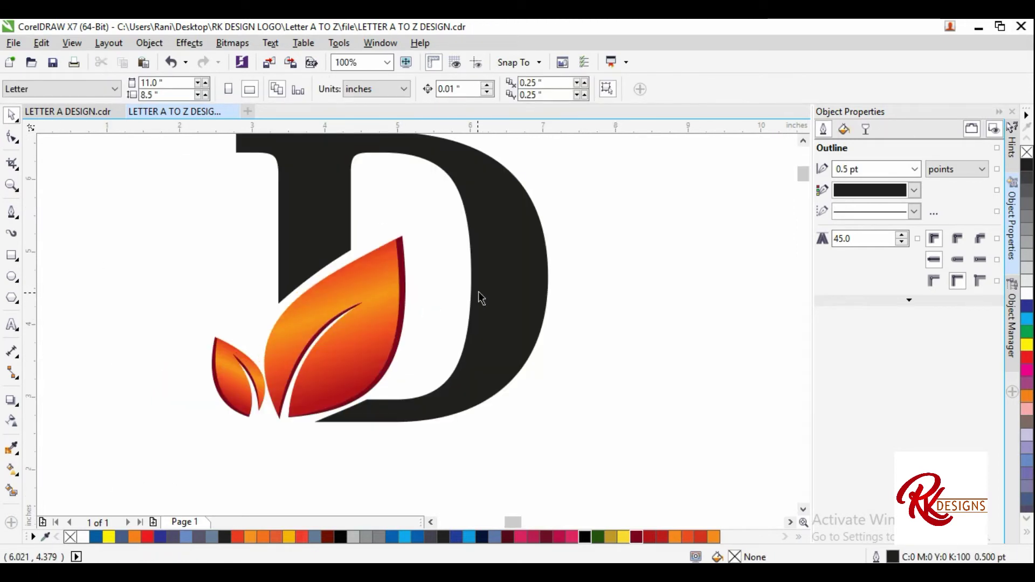
{"action": "left_click", "coordinate": [504, 289]}
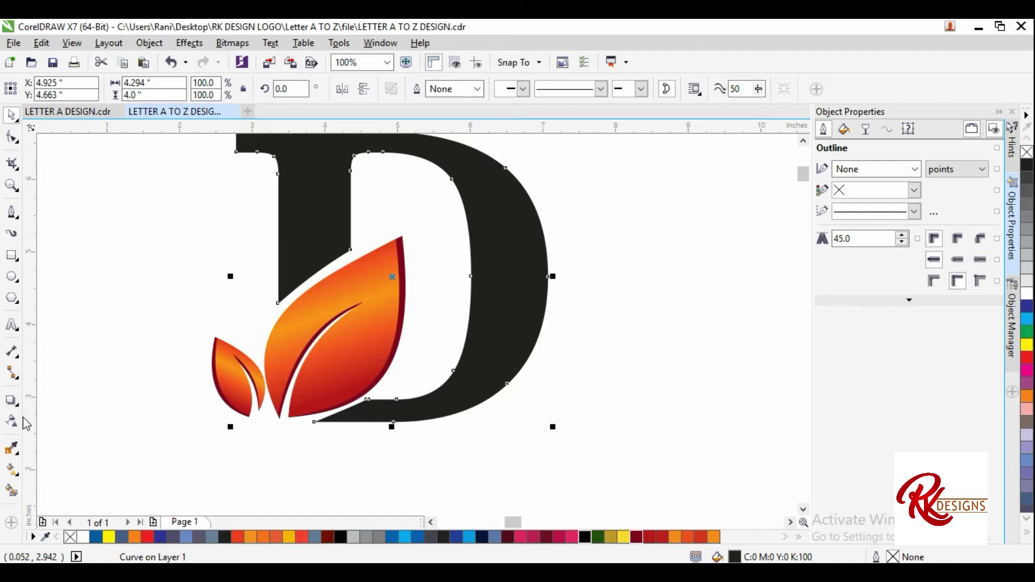
{"action": "key", "text": "F3"}
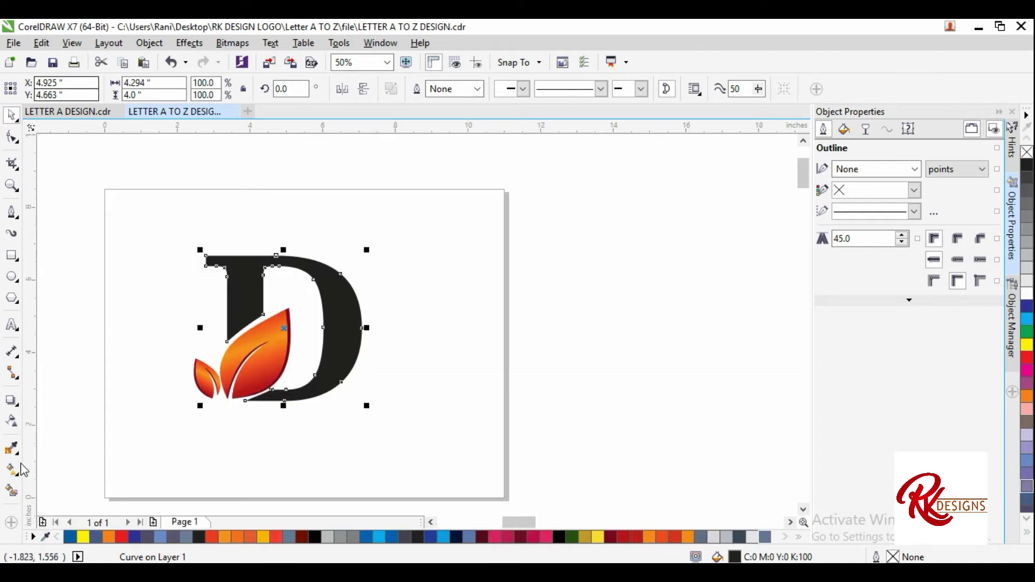
Lay an interactive fountain fill vertically down the D from top to bottom.
{"action": "left_click", "coordinate": [22, 482]}
{"action": "left_click", "coordinate": [54, 472]}
{"action": "left_click_drag", "start_coordinate": [339, 286], "coordinate": [334, 437]}
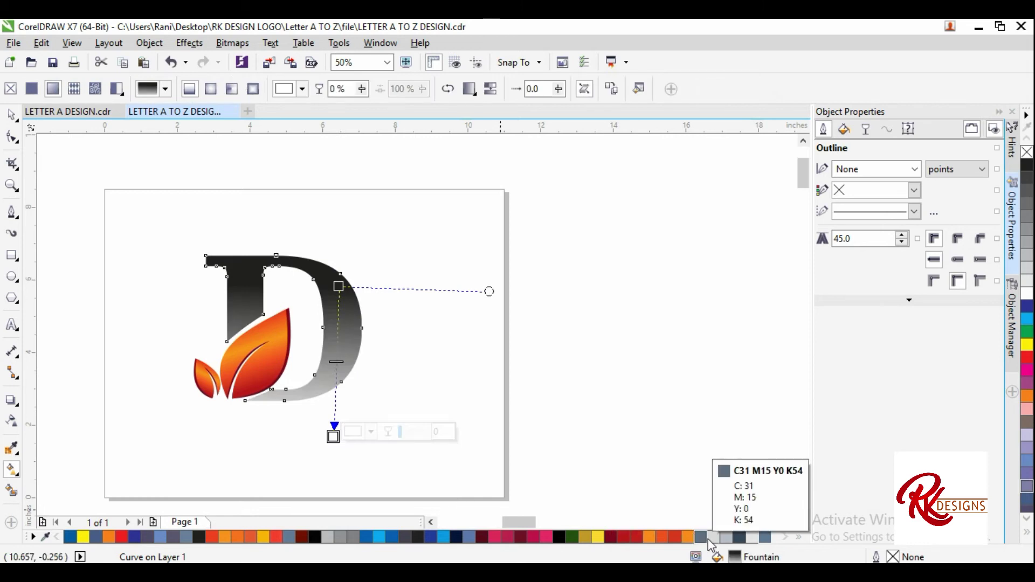
{"action": "scroll", "coordinate": [435, 497], "scroll_direction": "down", "scroll_amount": 1}
{"action": "mouse_move", "coordinate": [726, 537]}
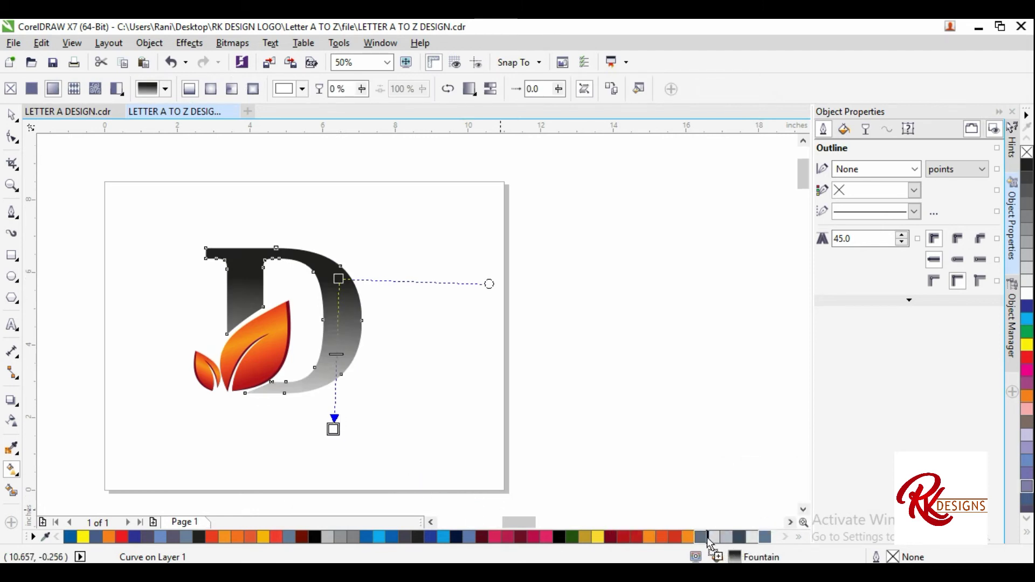
{"action": "scroll", "coordinate": [702, 542], "scroll_direction": "up", "scroll_amount": 1}
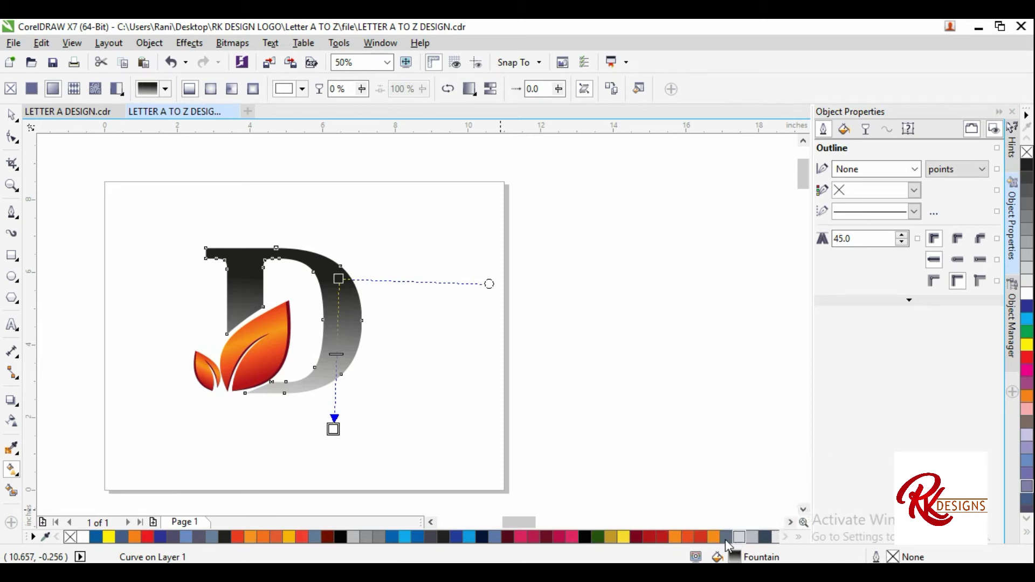
Colour the gradient nodes grey, adding a lighter mid node, so the D shades black to silver.
{"action": "left_click_drag", "start_coordinate": [359, 446], "coordinate": [334, 429]}
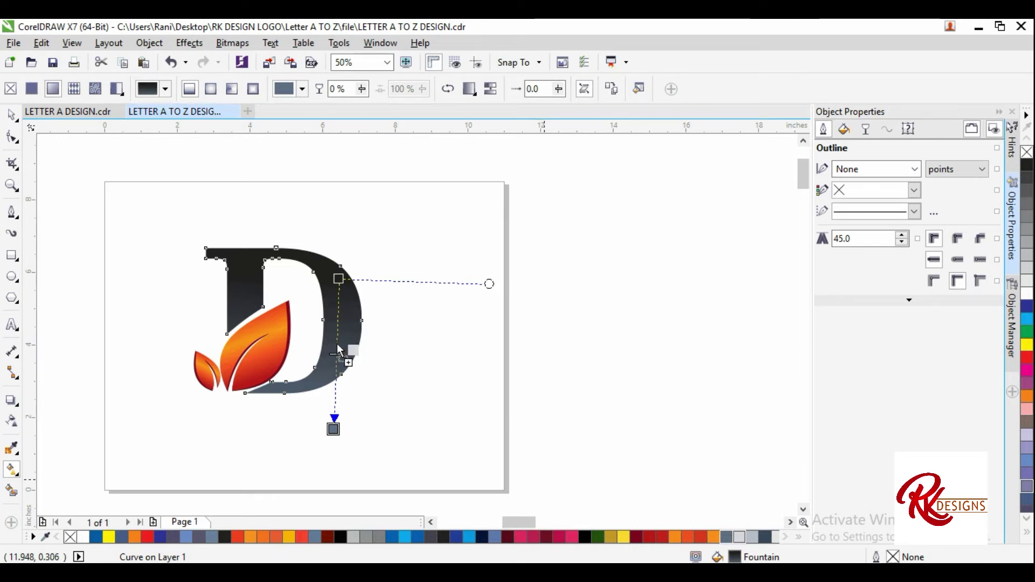
{"action": "left_click_drag", "start_coordinate": [339, 351], "coordinate": [336, 343]}
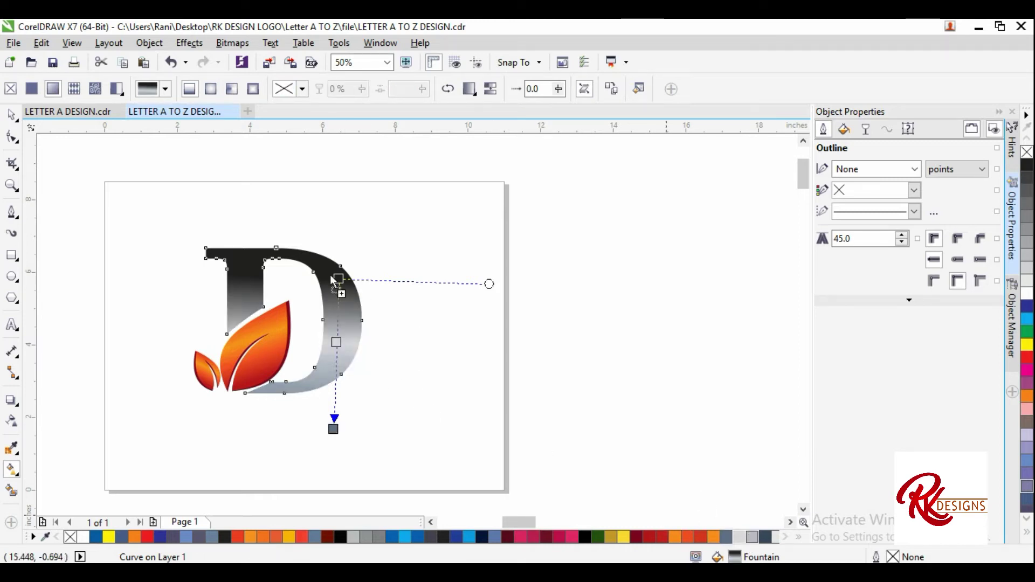
{"action": "left_click_drag", "start_coordinate": [341, 280], "coordinate": [355, 328]}
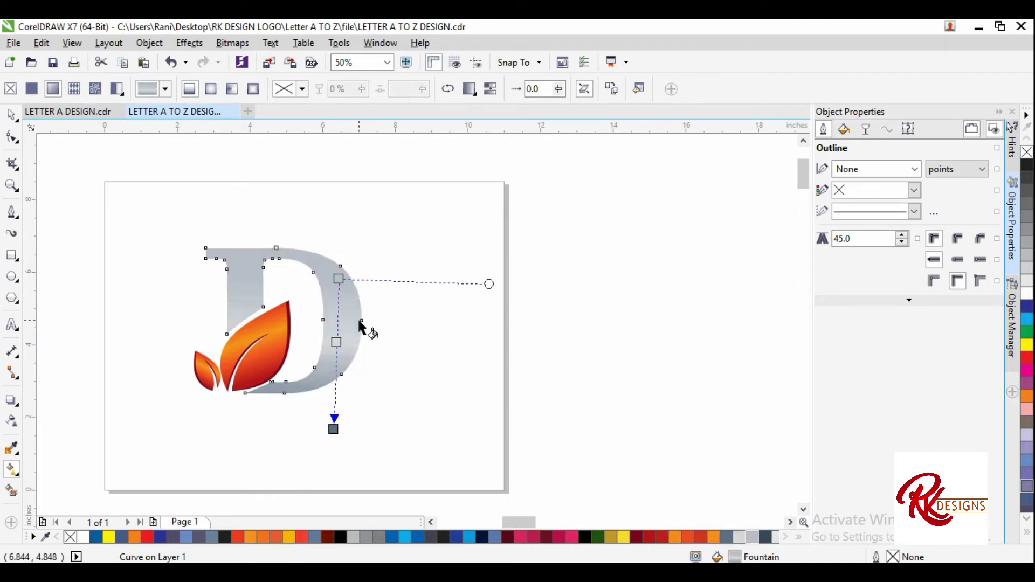
{"action": "key", "text": "Escape"}
{"action": "left_click", "coordinate": [11, 115]}
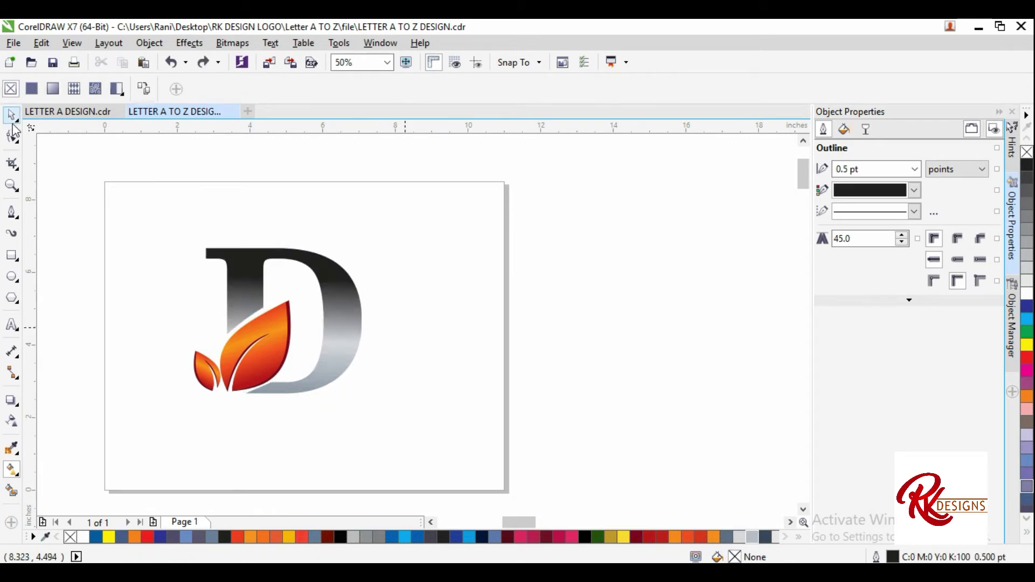
{"action": "left_click", "coordinate": [431, 269]}
{"action": "left_click", "coordinate": [348, 304]}
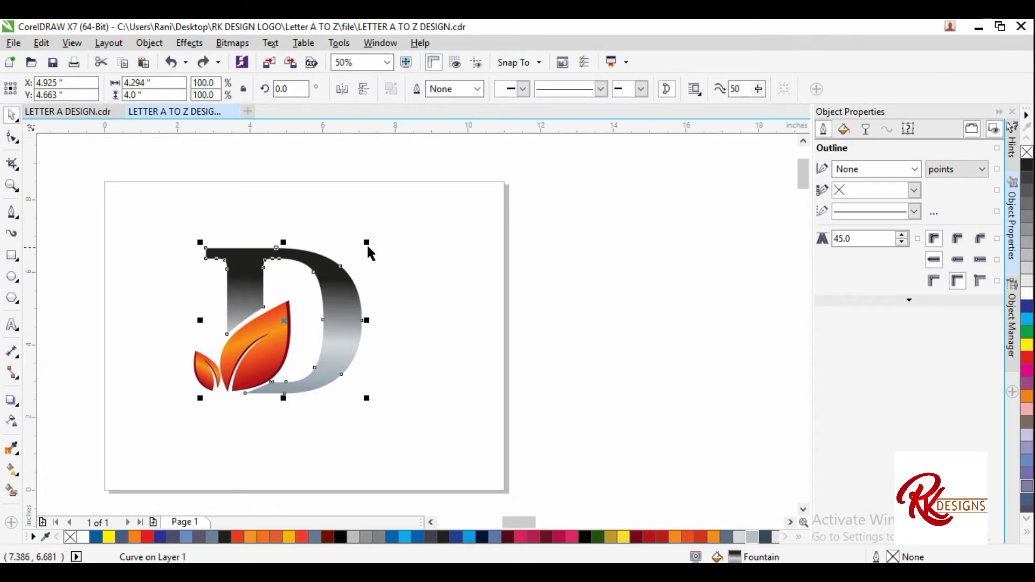
Scale a copy of the D to 112.4%, fill it solid black and send it behind the silver D.
{"action": "left_click_drag", "start_coordinate": [367, 244], "coordinate": [377, 233]}
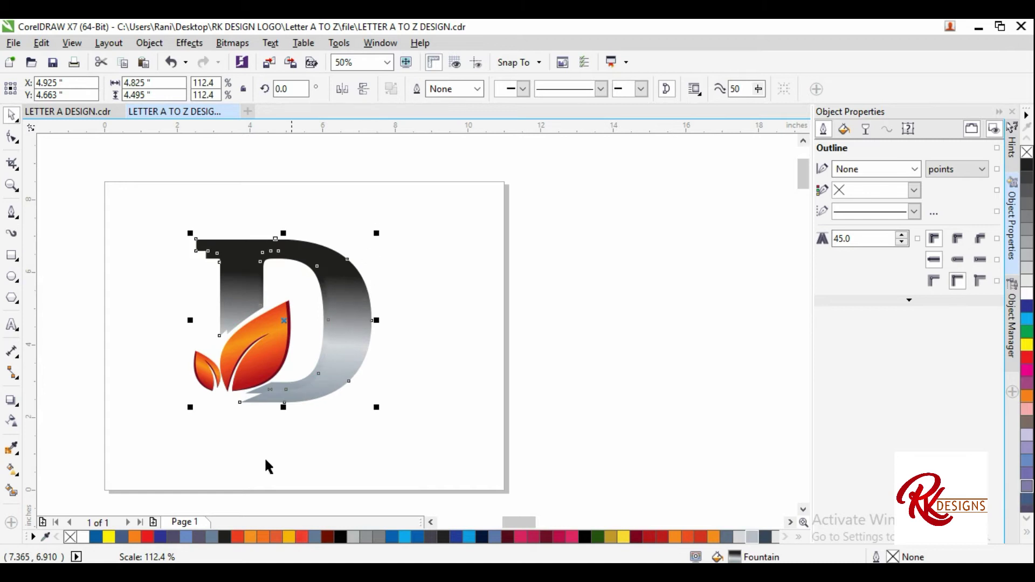
{"action": "left_click", "coordinate": [585, 537]}
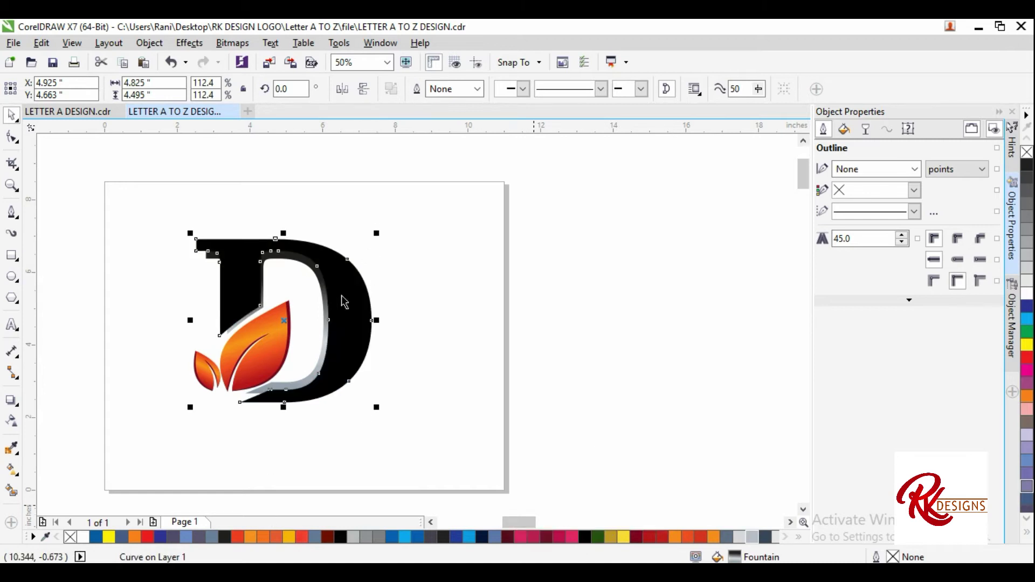
{"action": "right_click", "coordinate": [343, 296]}
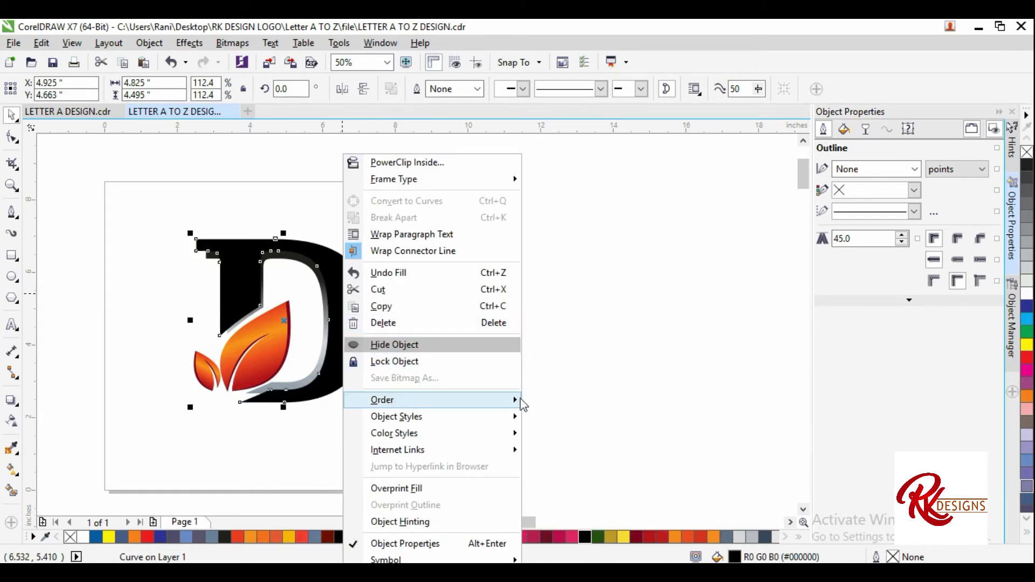
{"action": "mouse_move", "coordinate": [442, 400]}
{"action": "left_click", "coordinate": [567, 419]}
{"action": "scroll", "coordinate": [348, 273], "scroll_direction": "up", "scroll_amount": 1}
{"action": "scroll", "coordinate": [348, 274], "scroll_direction": "down", "scroll_amount": 1}
{"action": "scroll", "coordinate": [343, 286], "scroll_direction": "up", "scroll_amount": 1}
Give the black back copy a vertical gradient ending in dark slate, undoing a trial dark red outline.
{"action": "left_click", "coordinate": [12, 469]}
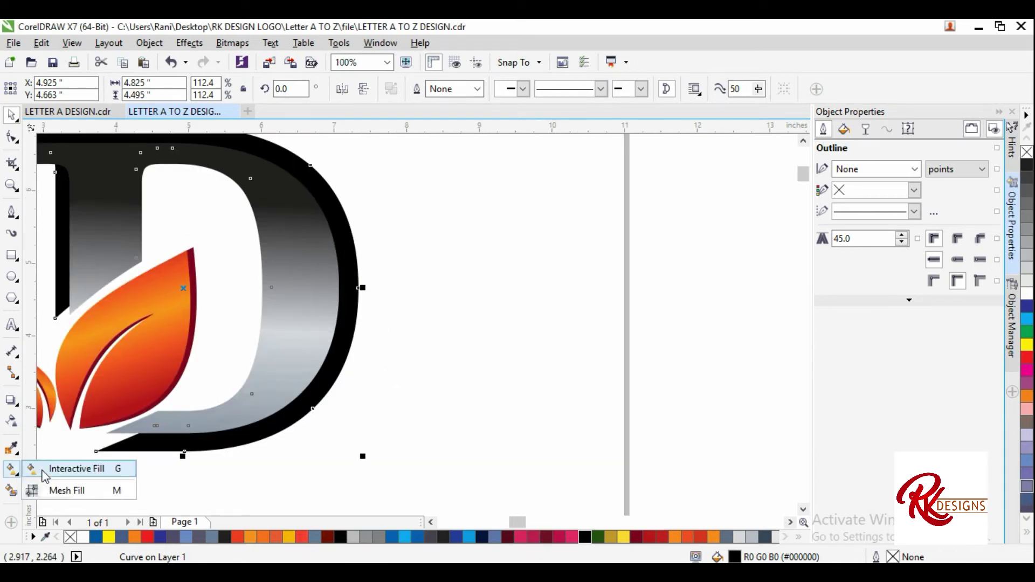
{"action": "left_click_drag", "start_coordinate": [339, 203], "coordinate": [331, 460]}
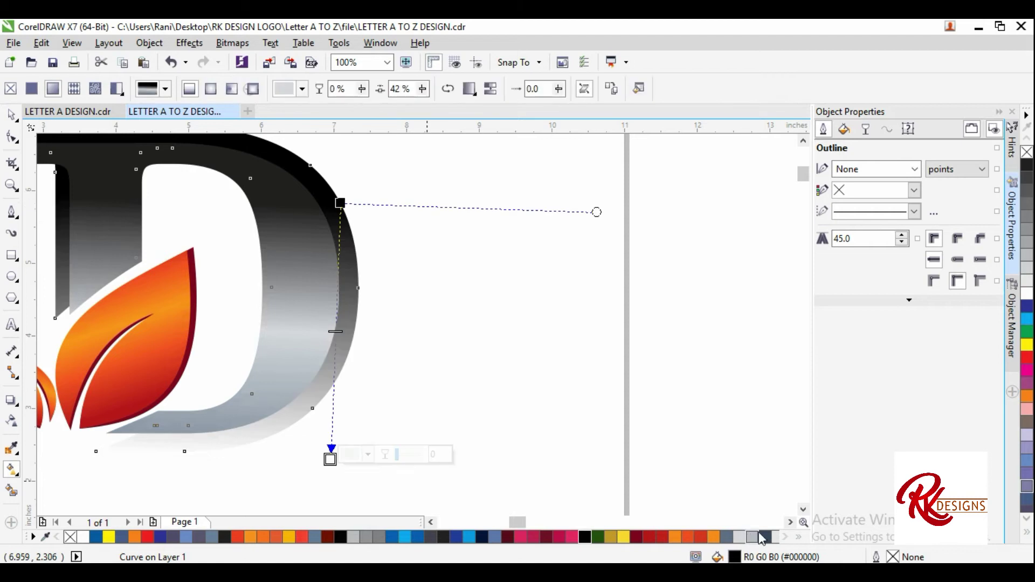
{"action": "left_click_drag", "start_coordinate": [763, 539], "coordinate": [330, 456]}
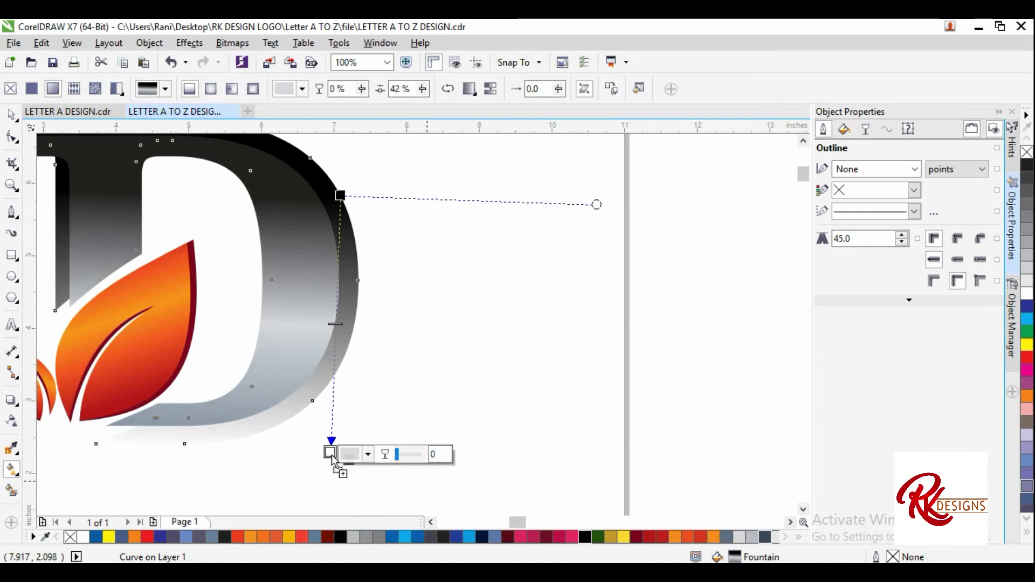
{"action": "mouse_move", "coordinate": [772, 541]}
{"action": "left_mouse_down"}
{"action": "mouse_move", "coordinate": [347, 370]}
{"action": "mouse_move", "coordinate": [341, 388]}
{"action": "left_mouse_up"}
{"action": "left_click", "coordinate": [786, 538]}
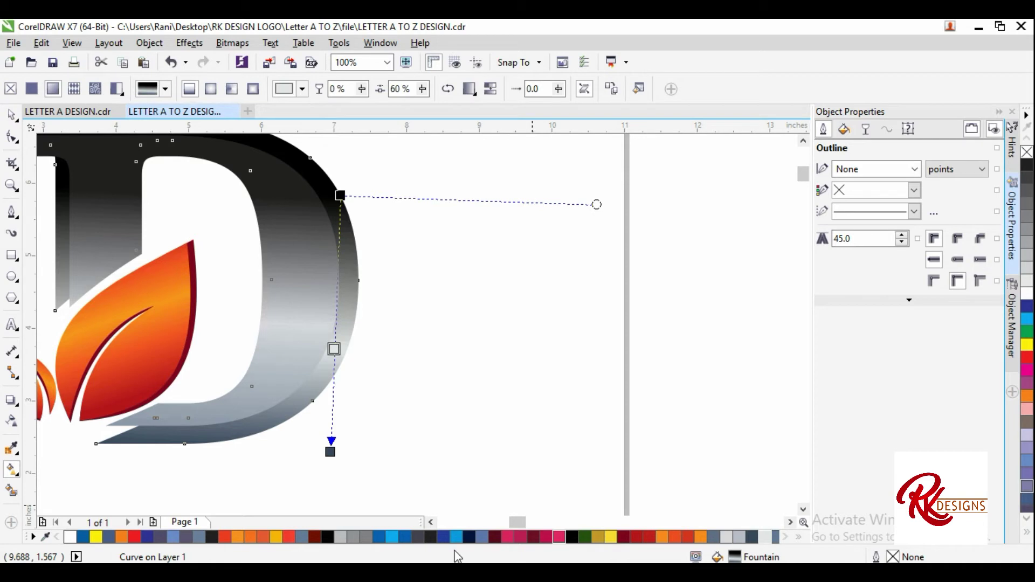
{"action": "right_click", "coordinate": [623, 538]}
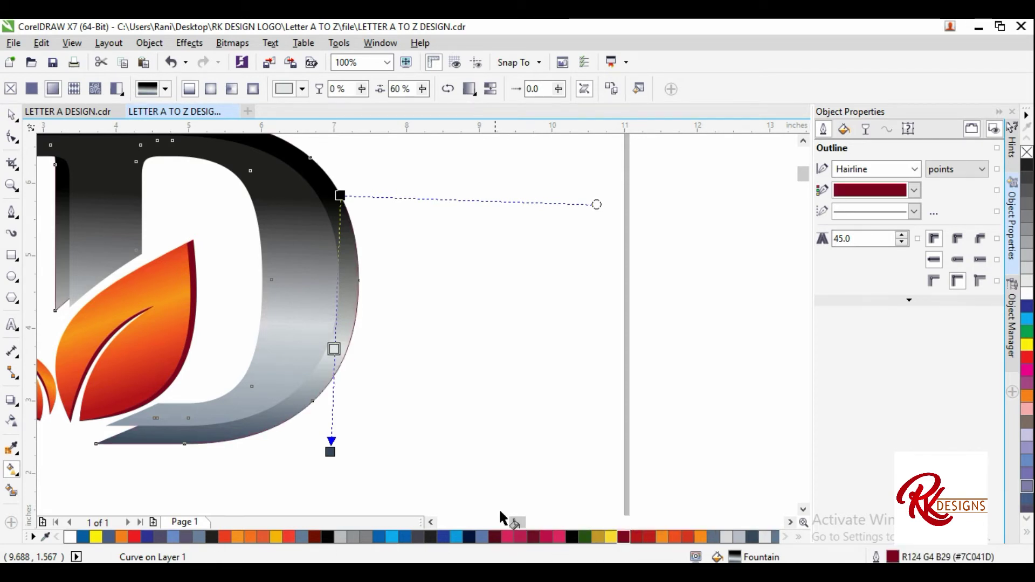
{"action": "scroll", "coordinate": [506, 437], "scroll_direction": "down", "scroll_amount": 1}
{"action": "key", "text": "ctrl+z"}
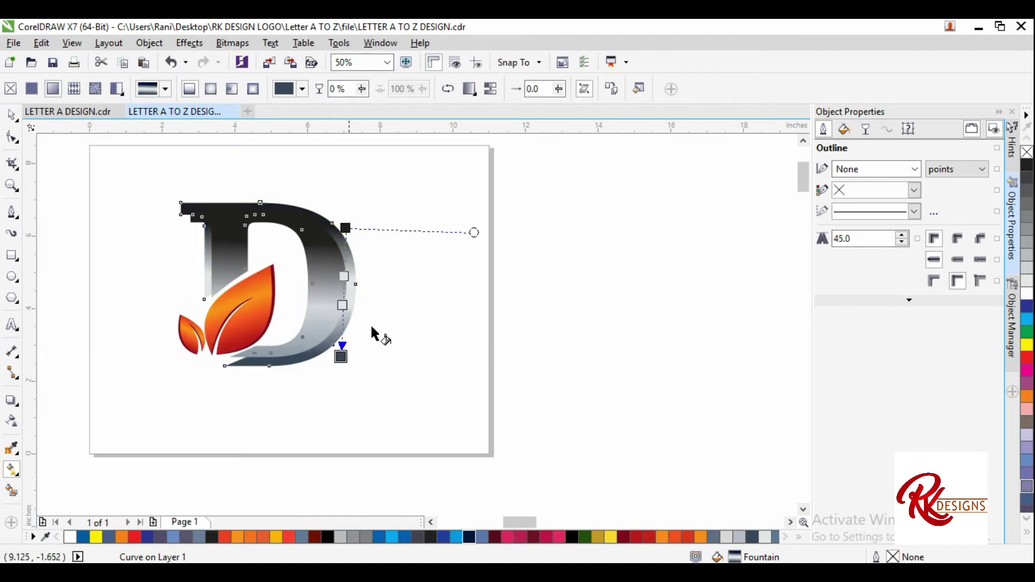
{"action": "scroll", "coordinate": [293, 216], "scroll_direction": "up", "scroll_amount": 1}
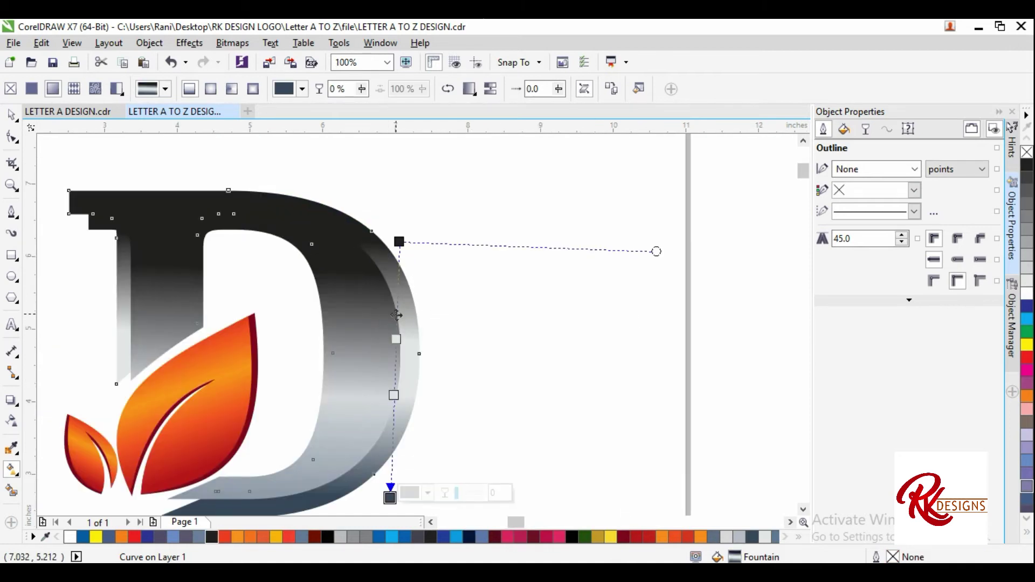
Angle the gradient, set its midpoint to 56%, add a dark stop and reposition the stops.
{"action": "mouse_move", "coordinate": [400, 237]}
{"action": "left_mouse_down"}
{"action": "mouse_move", "coordinate": [390, 203]}
{"action": "mouse_move", "coordinate": [327, 214]}
{"action": "left_mouse_up"}
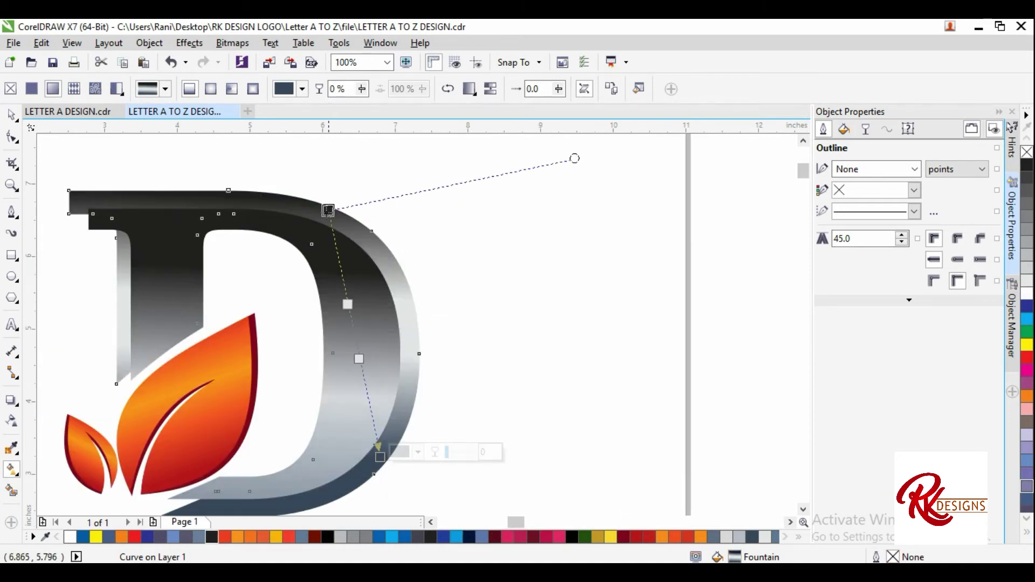
{"action": "scroll", "coordinate": [370, 268], "scroll_direction": "down", "scroll_amount": 1}
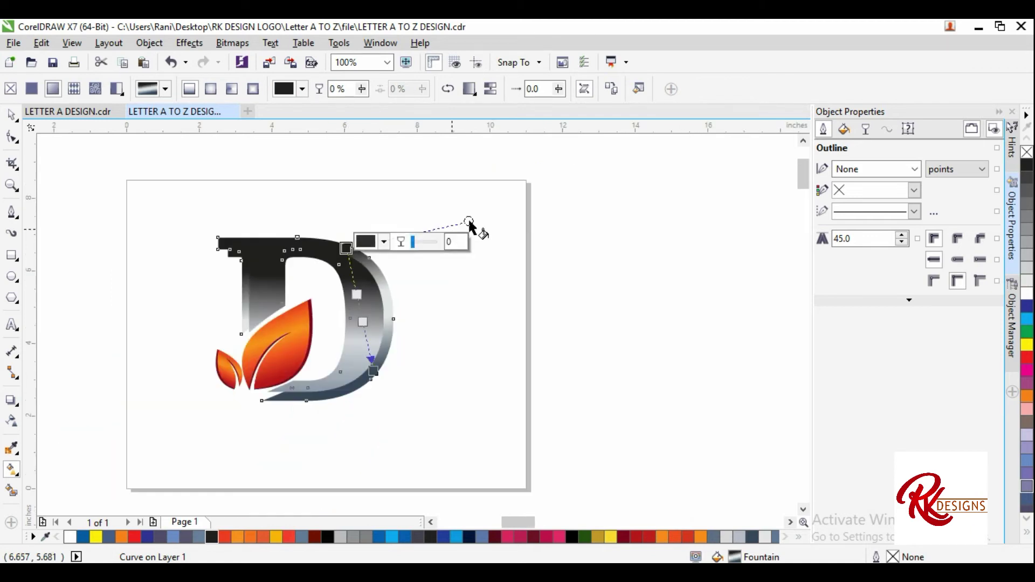
{"action": "mouse_move", "coordinate": [373, 371]}
{"action": "left_mouse_down"}
{"action": "mouse_move", "coordinate": [374, 397]}
{"action": "mouse_move", "coordinate": [360, 397]}
{"action": "left_mouse_up"}
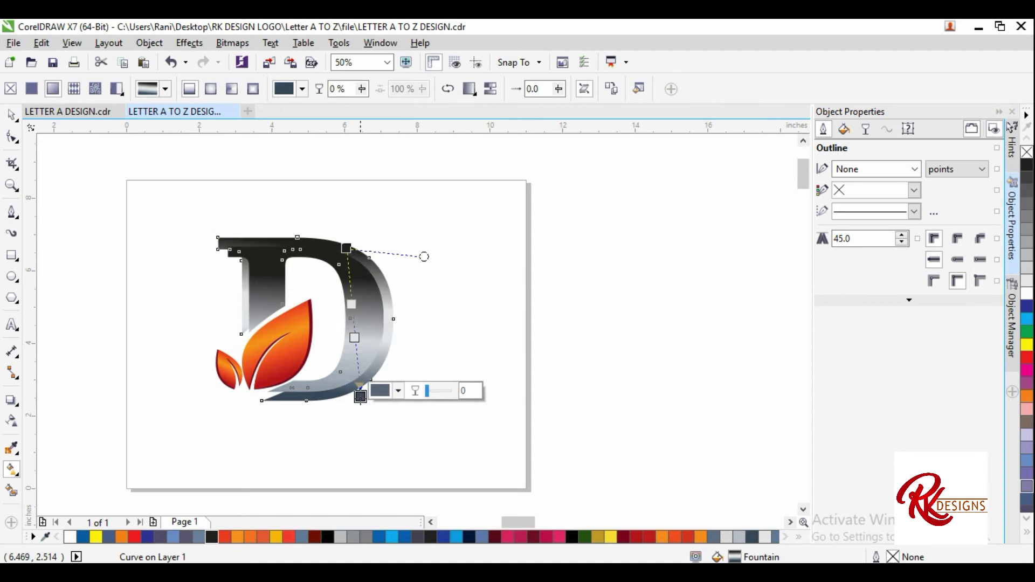
{"action": "left_click_drag", "start_coordinate": [355, 338], "coordinate": [354, 331]}
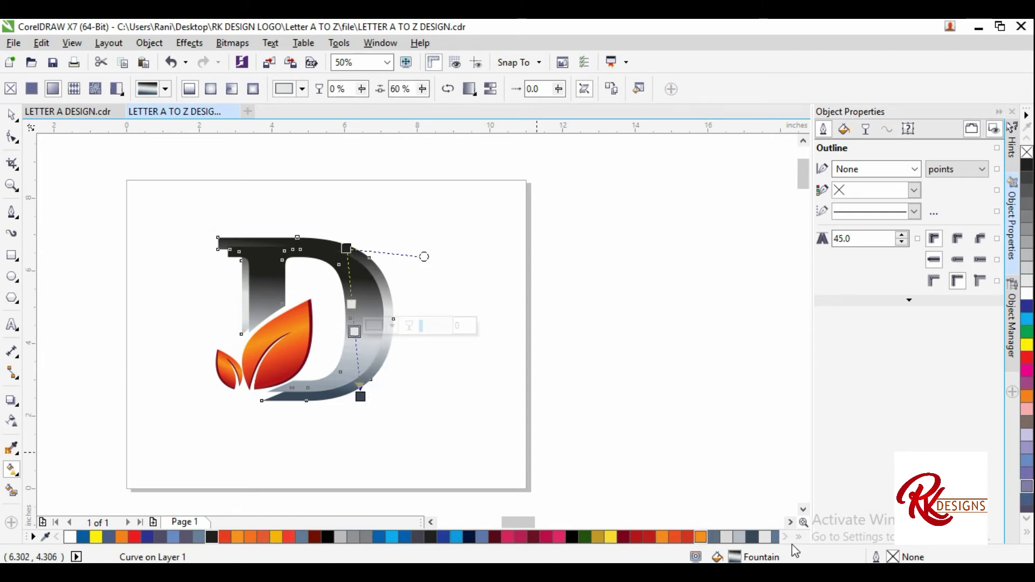
{"action": "double_click", "coordinate": [356, 351]}
{"action": "left_click", "coordinate": [351, 304]}
{"action": "left_click_drag", "start_coordinate": [351, 304], "coordinate": [350, 290]}
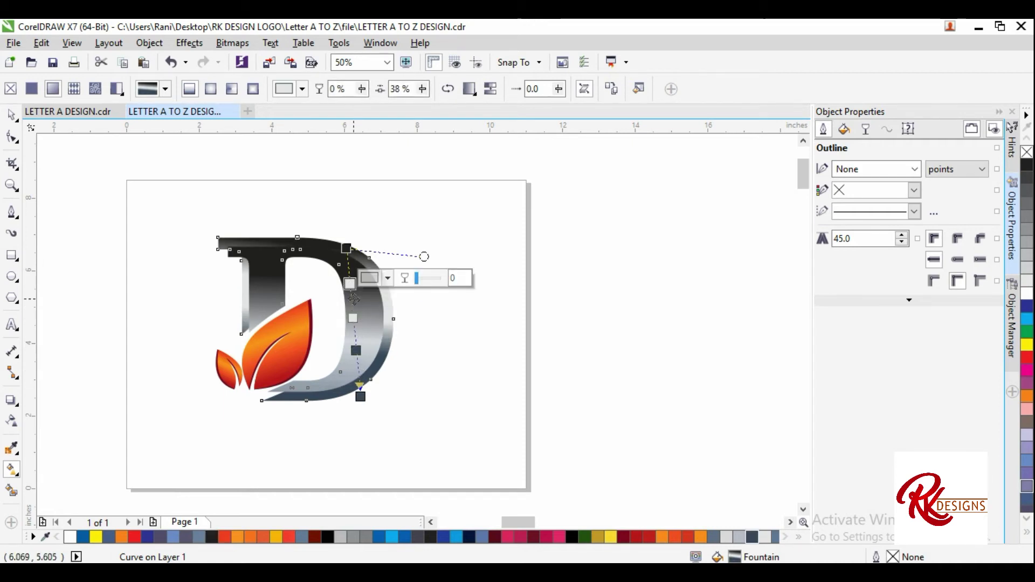
{"action": "left_click", "coordinate": [350, 290]}
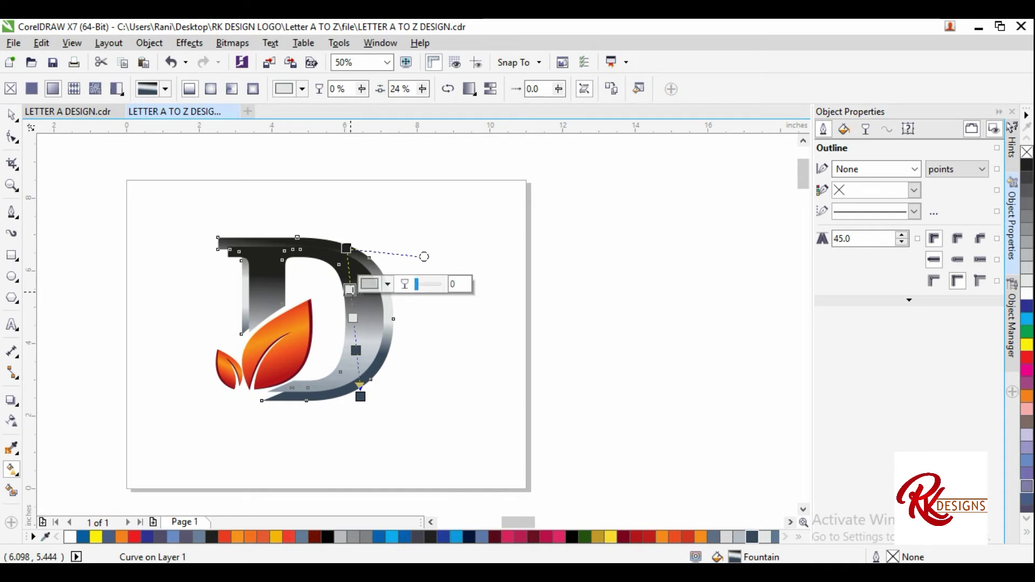
{"action": "scroll", "coordinate": [349, 256], "scroll_direction": "up", "scroll_amount": 2}
{"action": "mouse_move", "coordinate": [344, 240]}
{"action": "left_mouse_down"}
{"action": "mouse_move", "coordinate": [323, 250]}
{"action": "mouse_move", "coordinate": [31, 145]}
{"action": "left_mouse_up"}
Nudge the back D up-left and widen it slightly to 4.833 inches (112.6%).
{"action": "left_click", "coordinate": [11, 114]}
{"action": "scroll", "coordinate": [302, 222], "scroll_direction": "down", "scroll_amount": 1}
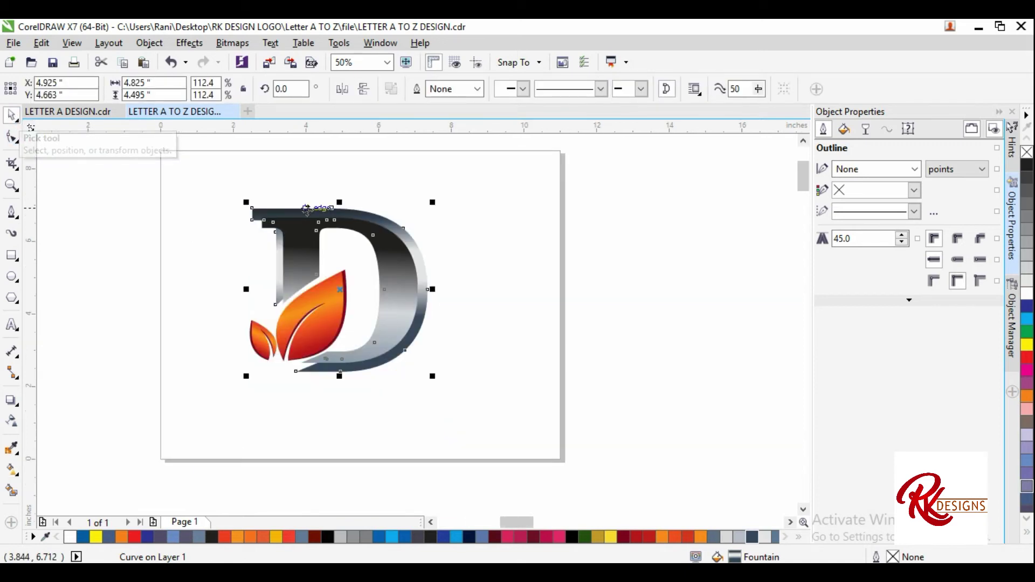
{"action": "scroll", "coordinate": [344, 371], "scroll_direction": "up", "scroll_amount": 2}
{"action": "left_click_drag", "start_coordinate": [304, 375], "coordinate": [267, 366]}
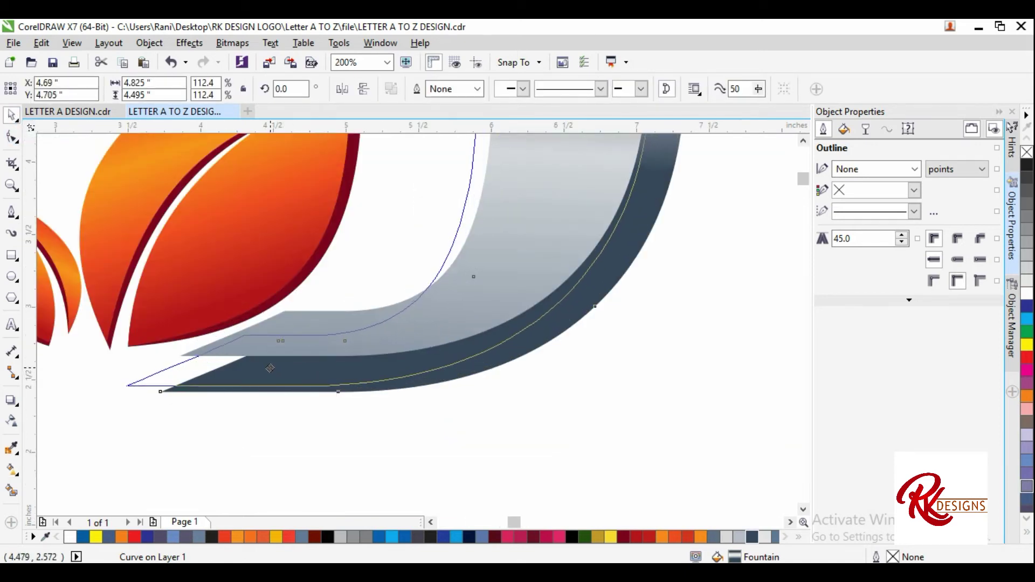
{"action": "scroll", "coordinate": [467, 335], "scroll_direction": "down", "scroll_amount": 1}
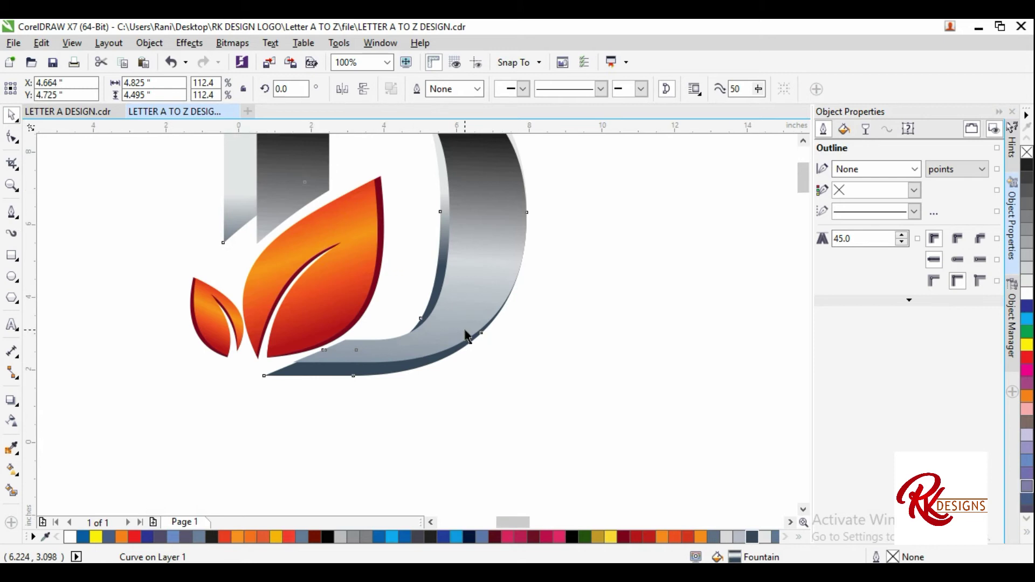
{"action": "scroll", "coordinate": [484, 281], "scroll_direction": "down", "scroll_amount": 1}
{"action": "scroll", "coordinate": [497, 265], "scroll_direction": "up", "scroll_amount": 1}
{"action": "left_click_drag", "start_coordinate": [501, 272], "coordinate": [507, 275]}
{"action": "scroll", "coordinate": [497, 330], "scroll_direction": "down", "scroll_amount": 1}
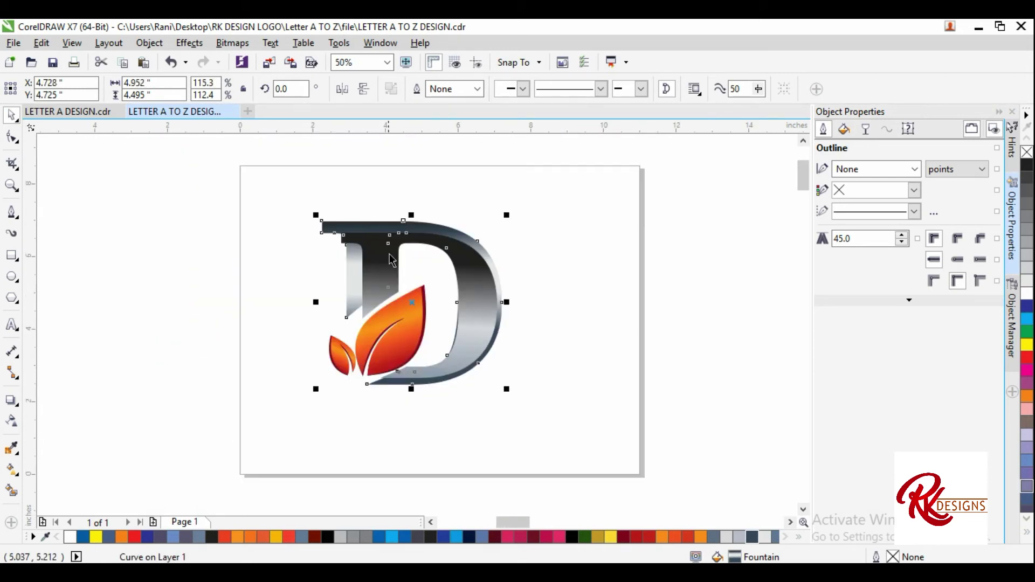
{"action": "scroll", "coordinate": [353, 240], "scroll_direction": "up", "scroll_amount": 1}
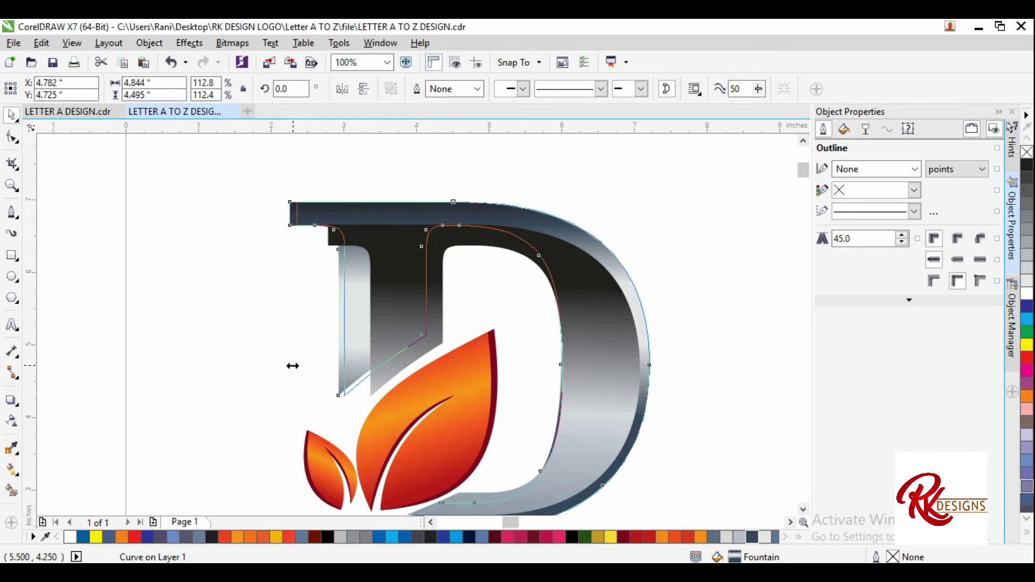
{"action": "left_click_drag", "start_coordinate": [284, 366], "coordinate": [293, 365]}
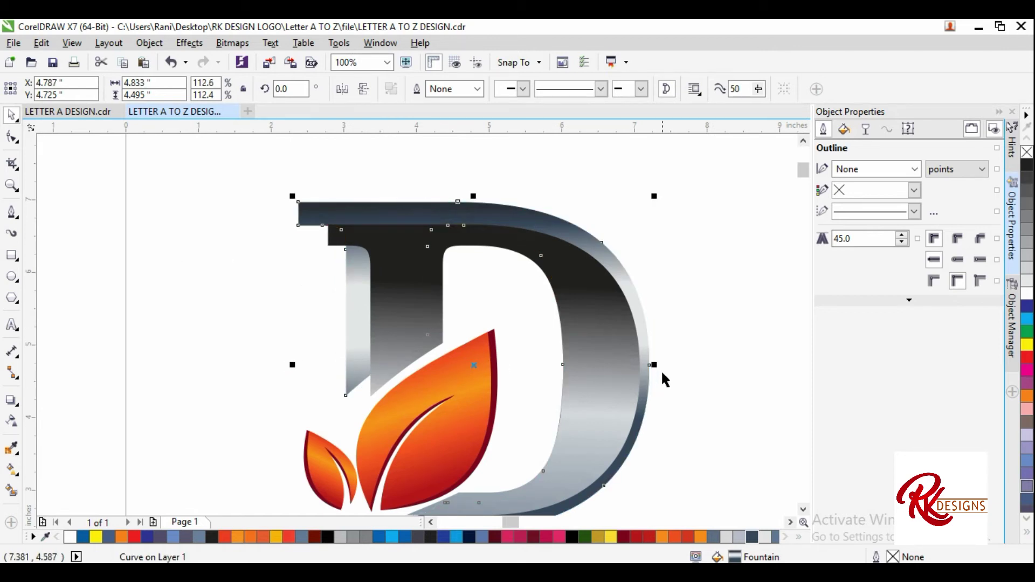
{"action": "left_click_drag", "start_coordinate": [654, 365], "coordinate": [654, 365]}
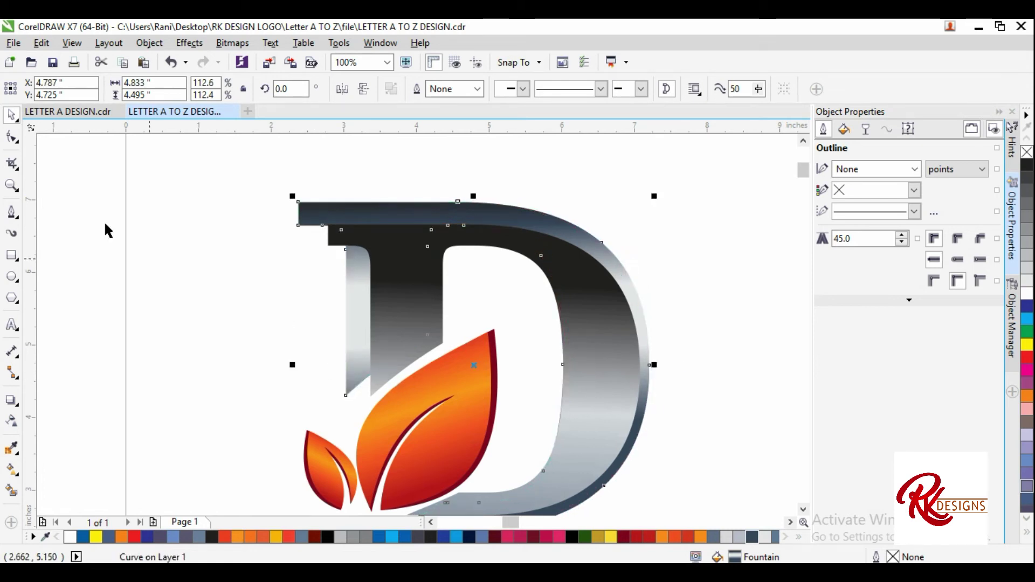
Reshape the D's inner corner and edge nodes near the leaf, deleting an unneeded node.
{"action": "left_click", "coordinate": [13, 139]}
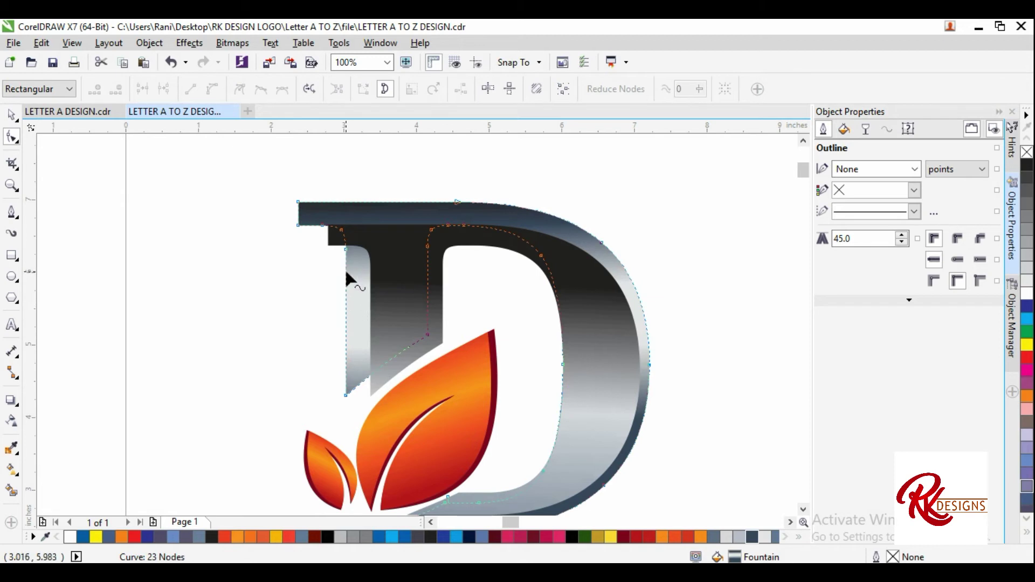
{"action": "left_click_drag", "start_coordinate": [346, 287], "coordinate": [360, 286]}
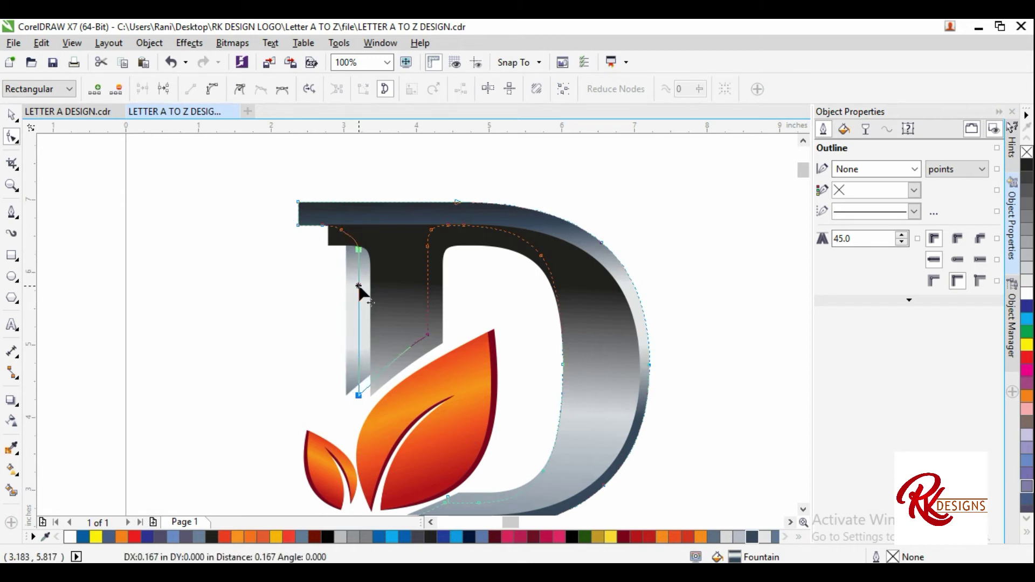
{"action": "scroll", "coordinate": [391, 376], "scroll_direction": "up", "scroll_amount": 2}
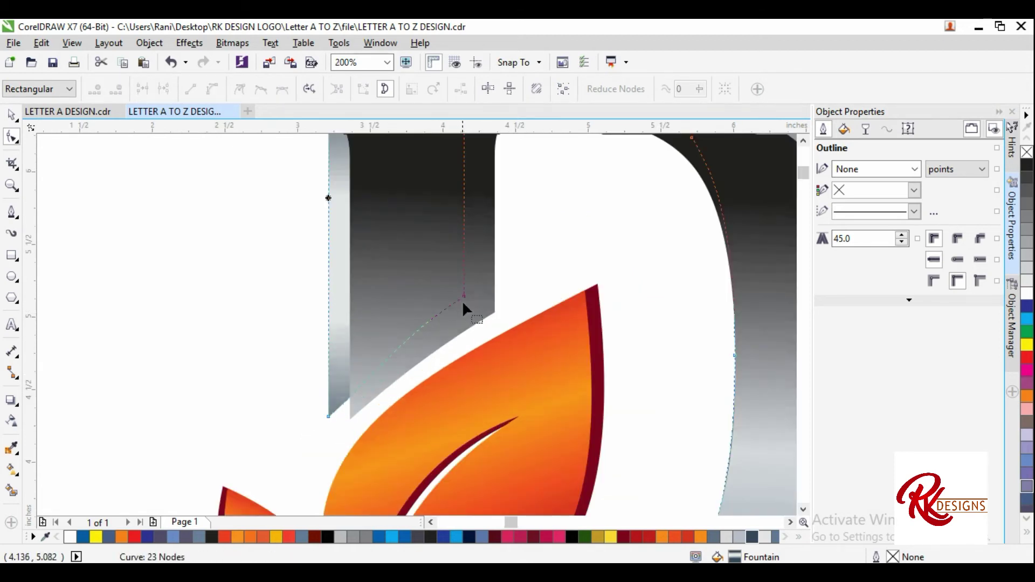
{"action": "left_click_drag", "start_coordinate": [464, 297], "coordinate": [494, 312]}
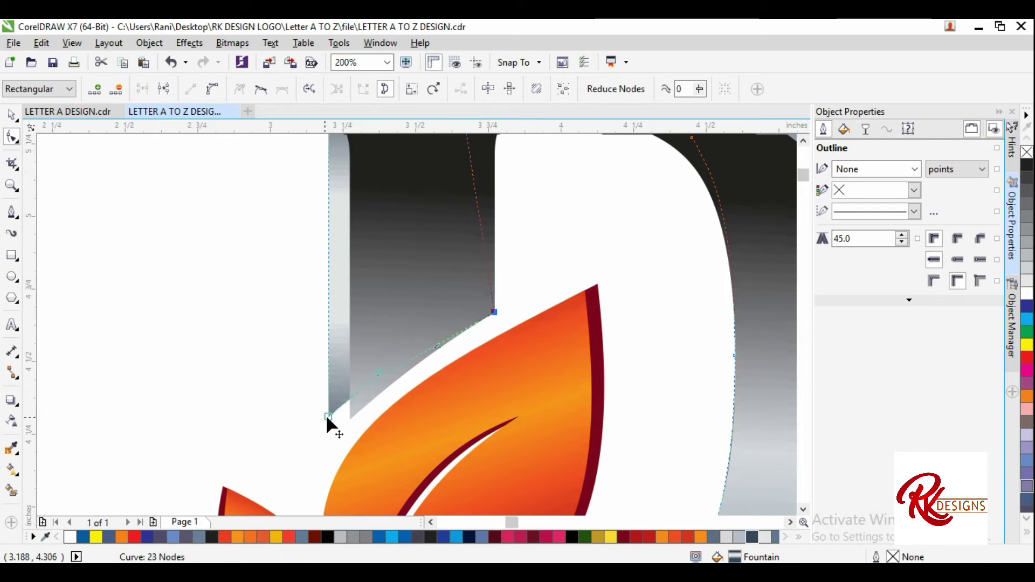
{"action": "scroll", "coordinate": [326, 414], "scroll_direction": "up", "scroll_amount": 1}
{"action": "left_click_drag", "start_coordinate": [332, 413], "coordinate": [342, 448]}
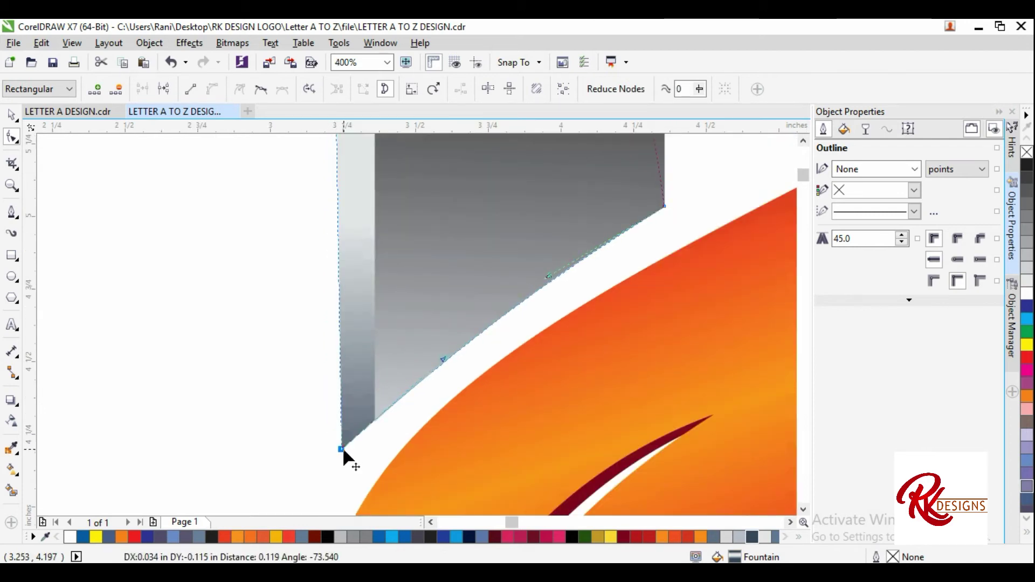
{"action": "left_click_drag", "start_coordinate": [356, 323], "coordinate": [302, 312]}
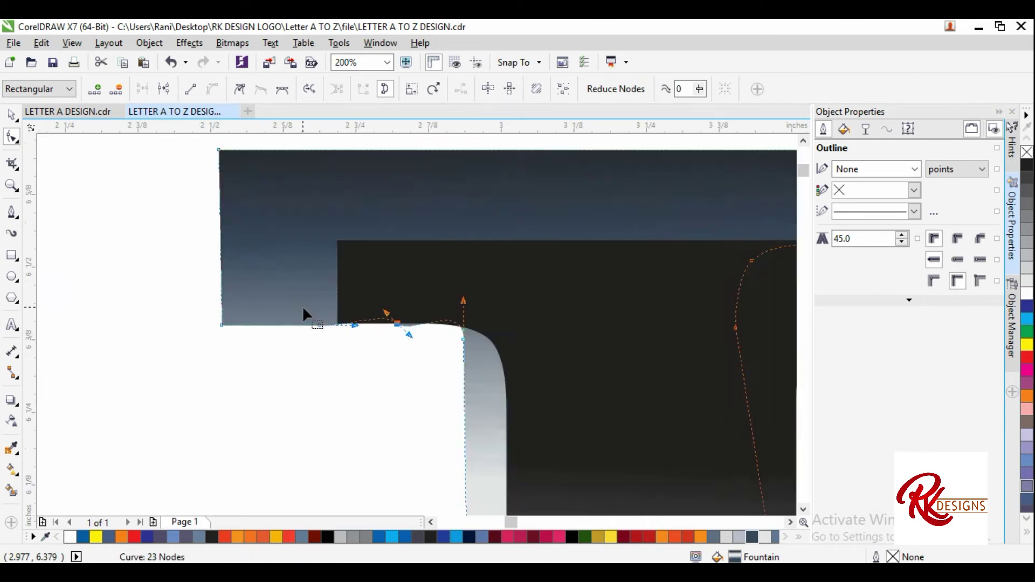
{"action": "scroll", "coordinate": [304, 313], "scroll_direction": "up", "scroll_amount": 1}
{"action": "double_click", "coordinate": [681, 375]}
{"action": "scroll", "coordinate": [515, 365], "scroll_direction": "down", "scroll_amount": 1}
{"action": "scroll", "coordinate": [485, 362], "scroll_direction": "down", "scroll_amount": 1}
{"action": "scroll", "coordinate": [486, 361], "scroll_direction": "up", "scroll_amount": 1}
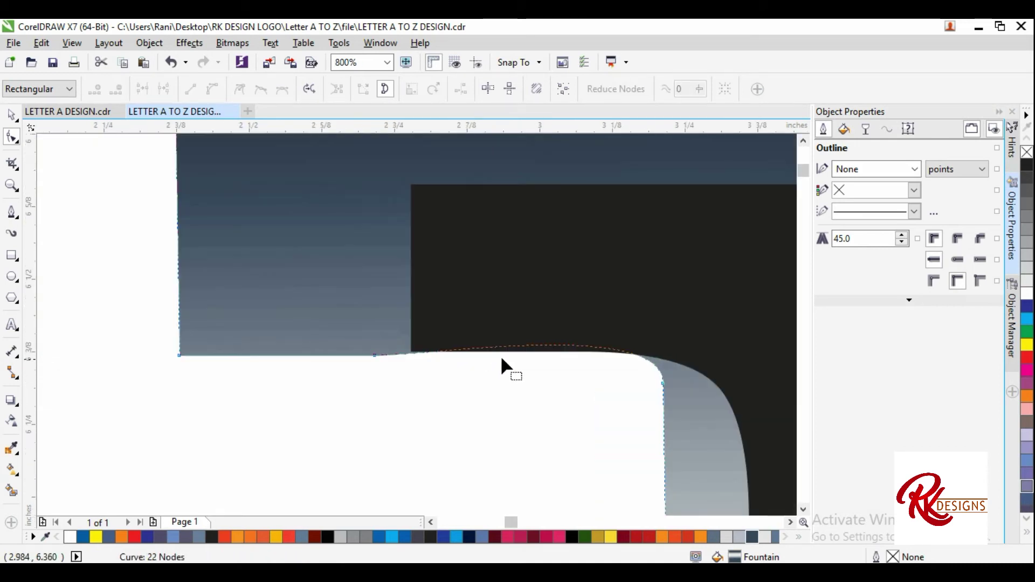
{"action": "left_click_drag", "start_coordinate": [374, 356], "coordinate": [410, 357]}
{"action": "left_click", "coordinate": [178, 356]}
{"action": "left_click_drag", "start_coordinate": [179, 356], "coordinate": [180, 354]}
Shift the D's left and top-left edge segments rightward and lower its top-left corner node.
{"action": "scroll", "coordinate": [551, 354], "scroll_direction": "down", "scroll_amount": 1}
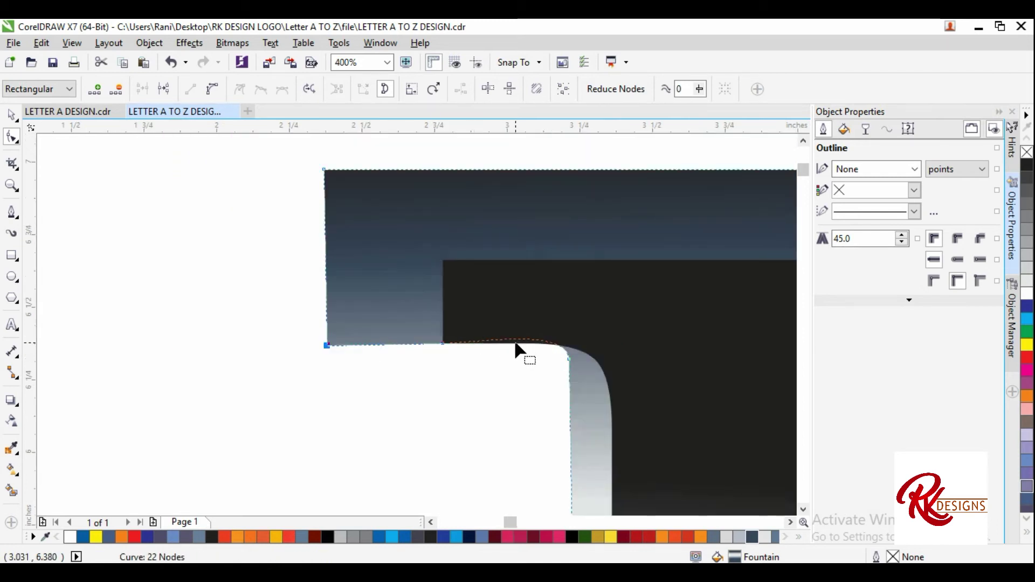
{"action": "scroll", "coordinate": [406, 309], "scroll_direction": "down", "scroll_amount": 1}
{"action": "scroll", "coordinate": [377, 305], "scroll_direction": "up", "scroll_amount": 1}
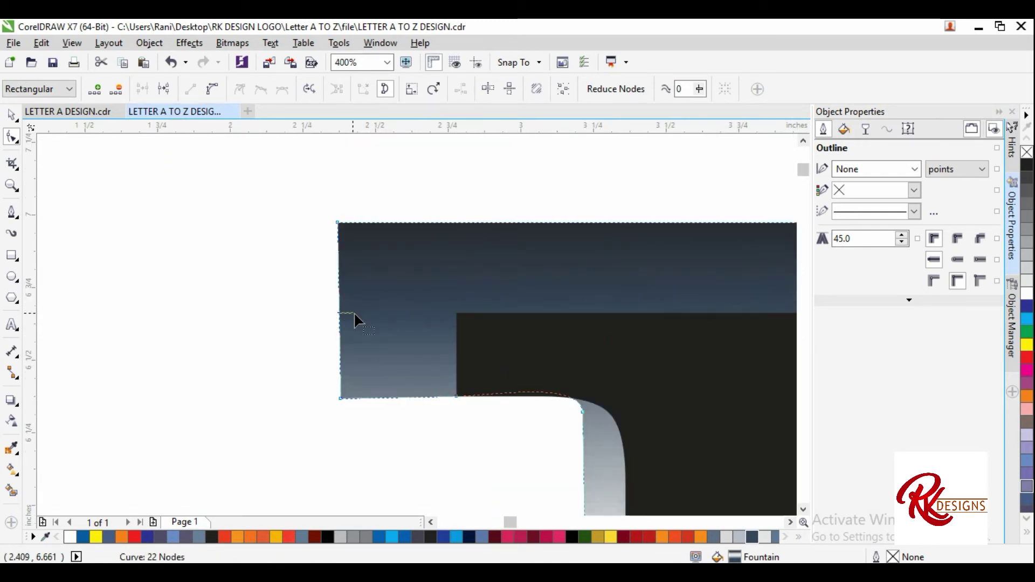
{"action": "left_click_drag", "start_coordinate": [341, 315], "coordinate": [390, 315]}
{"action": "scroll", "coordinate": [219, 247], "scroll_direction": "down", "scroll_amount": 1}
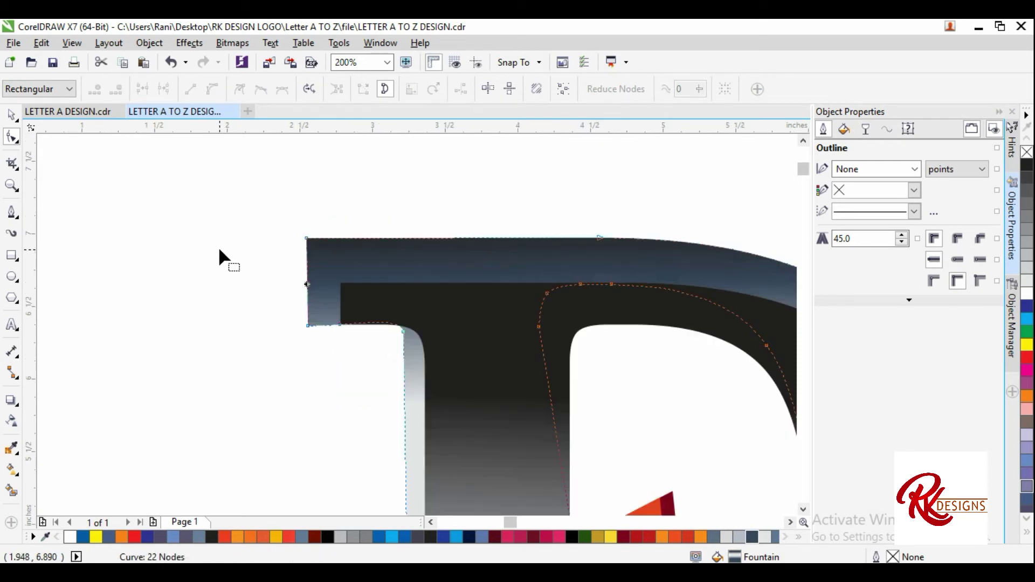
{"action": "scroll", "coordinate": [219, 247], "scroll_direction": "down", "scroll_amount": 2}
{"action": "scroll", "coordinate": [308, 232], "scroll_direction": "up", "scroll_amount": 3}
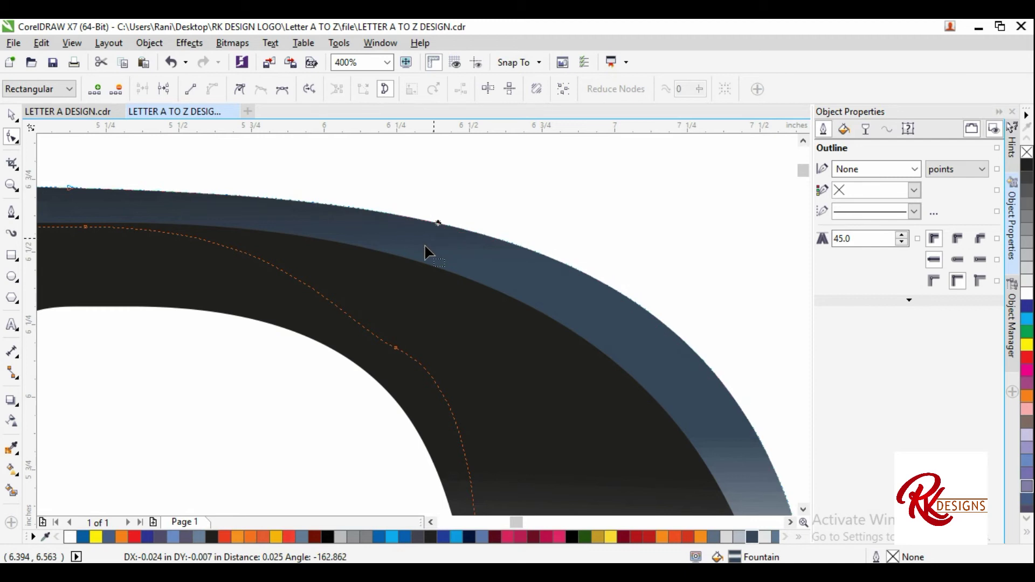
{"action": "scroll", "coordinate": [425, 244], "scroll_direction": "down", "scroll_amount": 2}
{"action": "scroll", "coordinate": [192, 232], "scroll_direction": "up", "scroll_amount": 1}
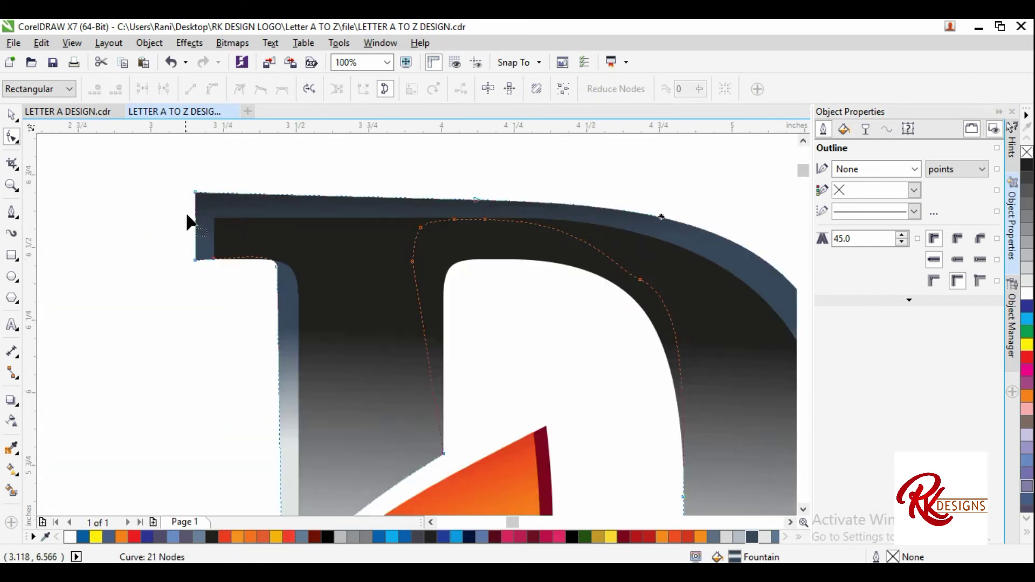
{"action": "scroll", "coordinate": [211, 200], "scroll_direction": "up", "scroll_amount": 1}
{"action": "left_click_drag", "start_coordinate": [207, 170], "coordinate": [207, 179]}
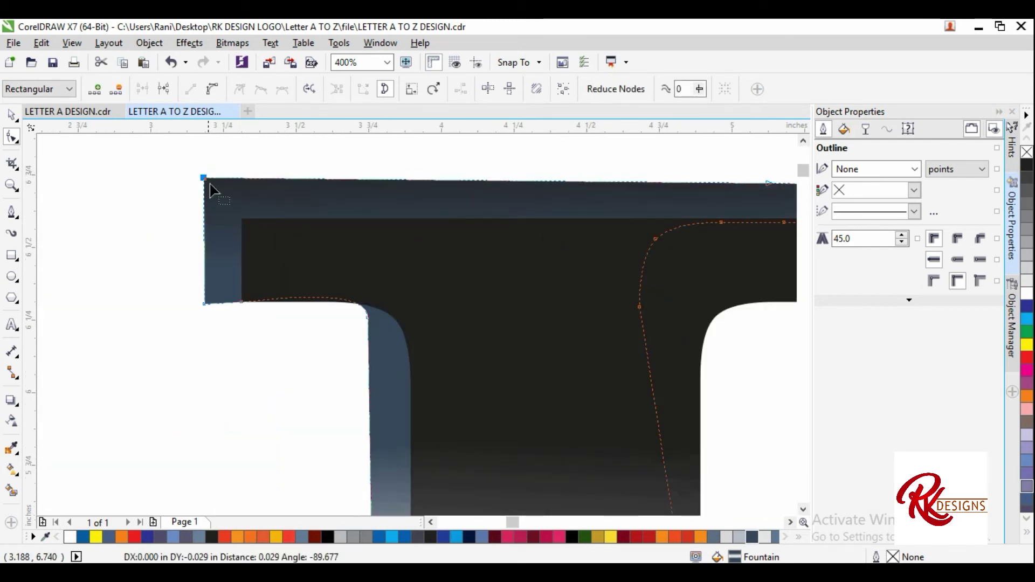
{"action": "scroll", "coordinate": [221, 224], "scroll_direction": "down", "scroll_amount": 1}
{"action": "scroll", "coordinate": [220, 225], "scroll_direction": "up", "scroll_amount": 2}
{"action": "left_click_drag", "start_coordinate": [205, 234], "coordinate": [274, 238]}
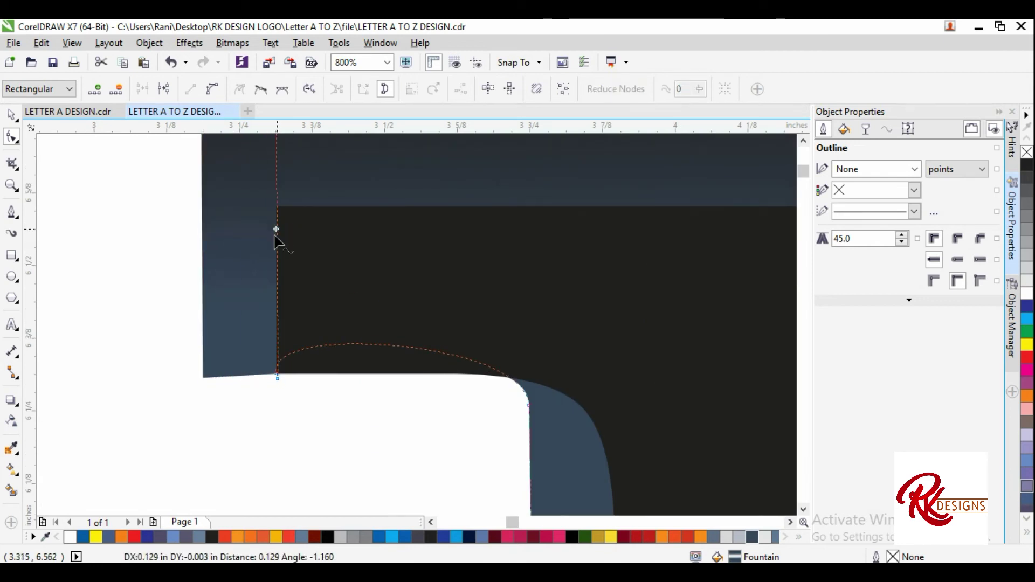
{"action": "scroll", "coordinate": [249, 284], "scroll_direction": "down", "scroll_amount": 1}
{"action": "scroll", "coordinate": [215, 189], "scroll_direction": "down", "scroll_amount": 2}
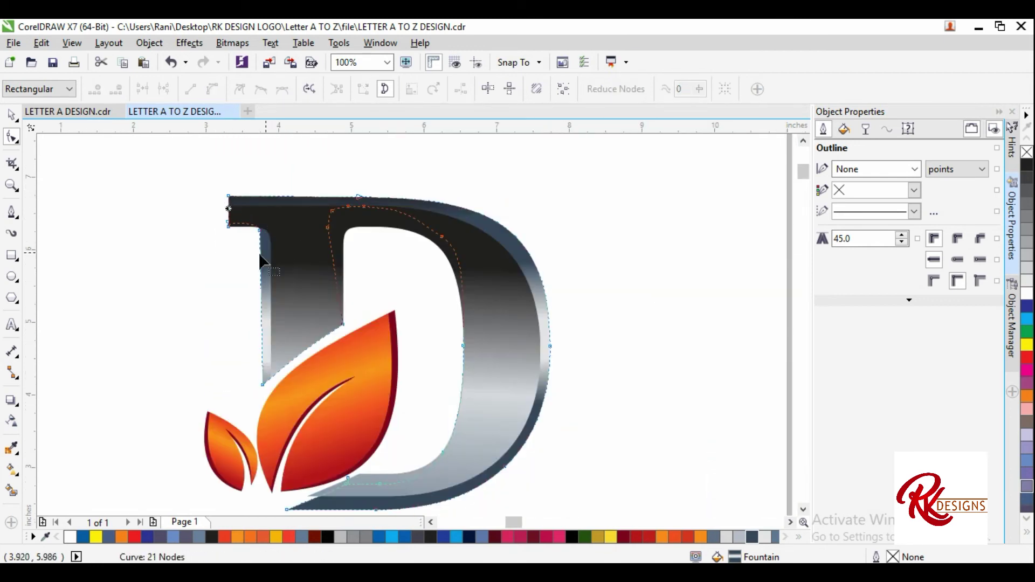
{"action": "scroll", "coordinate": [222, 221], "scroll_direction": "up", "scroll_amount": 1}
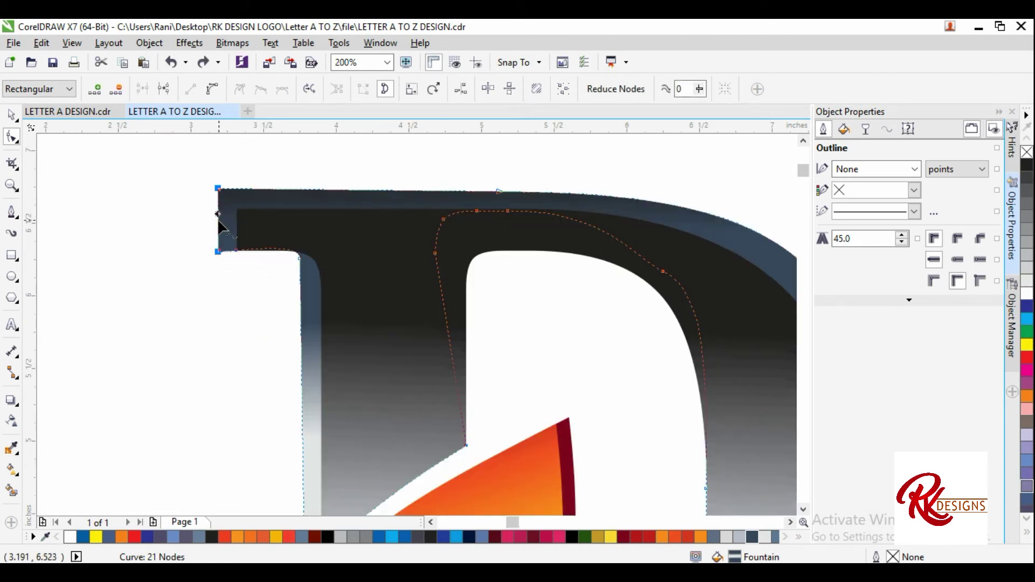
{"action": "left_click", "coordinate": [218, 224]}
{"action": "scroll", "coordinate": [165, 245], "scroll_direction": "down", "scroll_amount": 5}
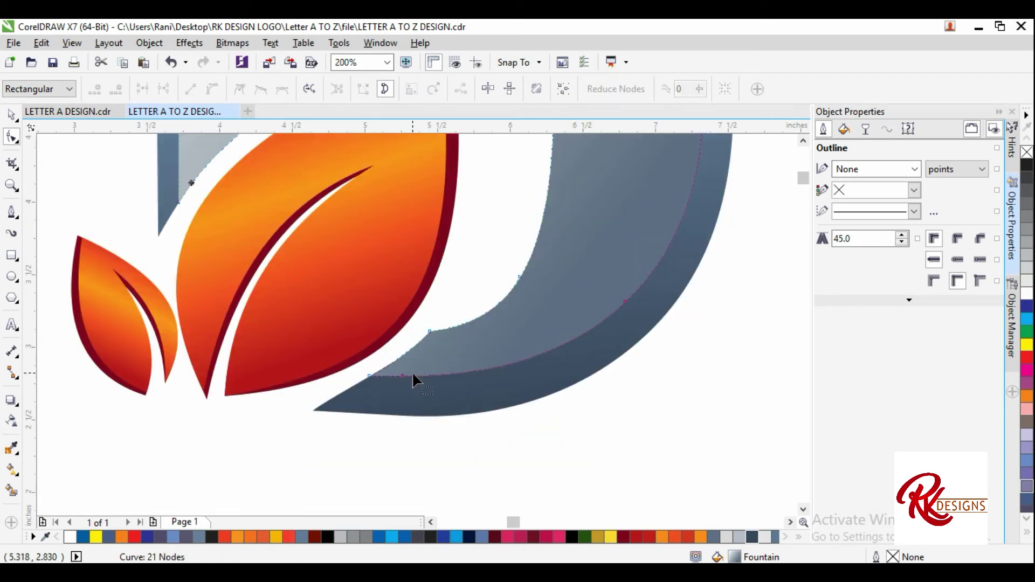
{"action": "scroll", "coordinate": [412, 371], "scroll_direction": "up", "scroll_amount": 1}
{"action": "scroll", "coordinate": [323, 361], "scroll_direction": "down", "scroll_amount": 1}
{"action": "scroll", "coordinate": [314, 337], "scroll_direction": "down", "scroll_amount": 1}
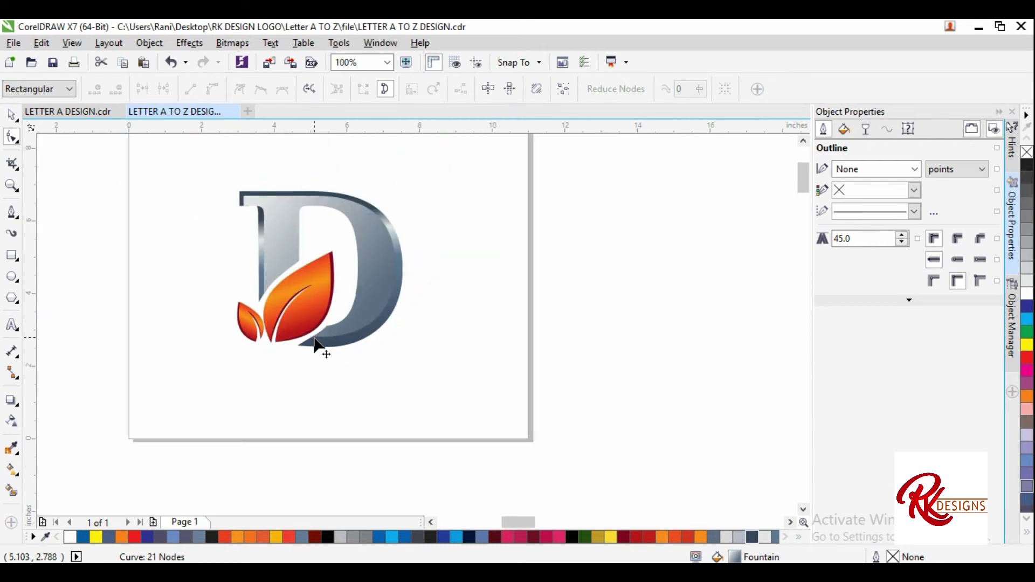
Pull the D's corner nodes down along the leaf to leave an even white gap.
{"action": "left_click", "coordinate": [20, 119]}
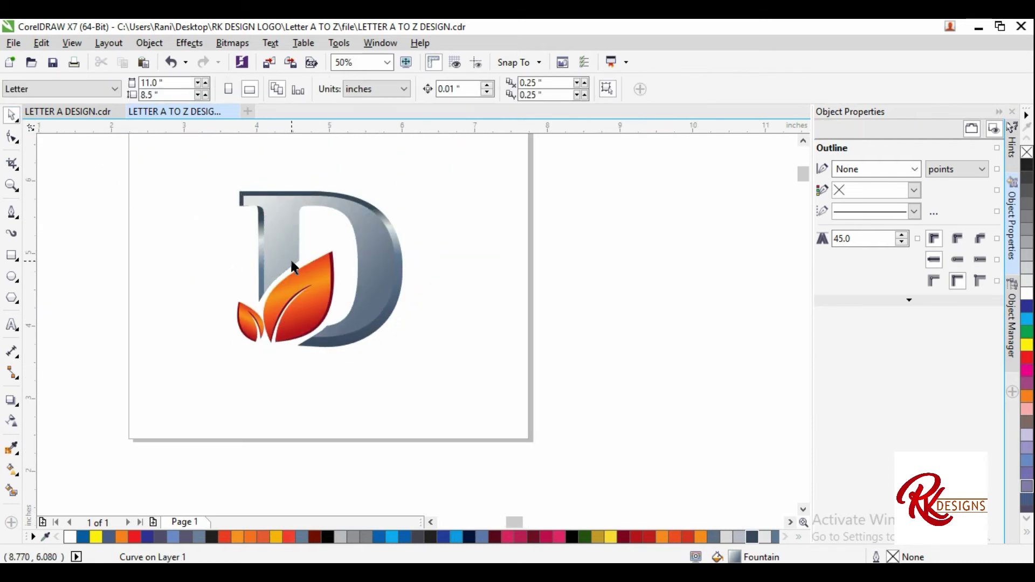
{"action": "scroll", "coordinate": [290, 258], "scroll_direction": "up", "scroll_amount": 1}
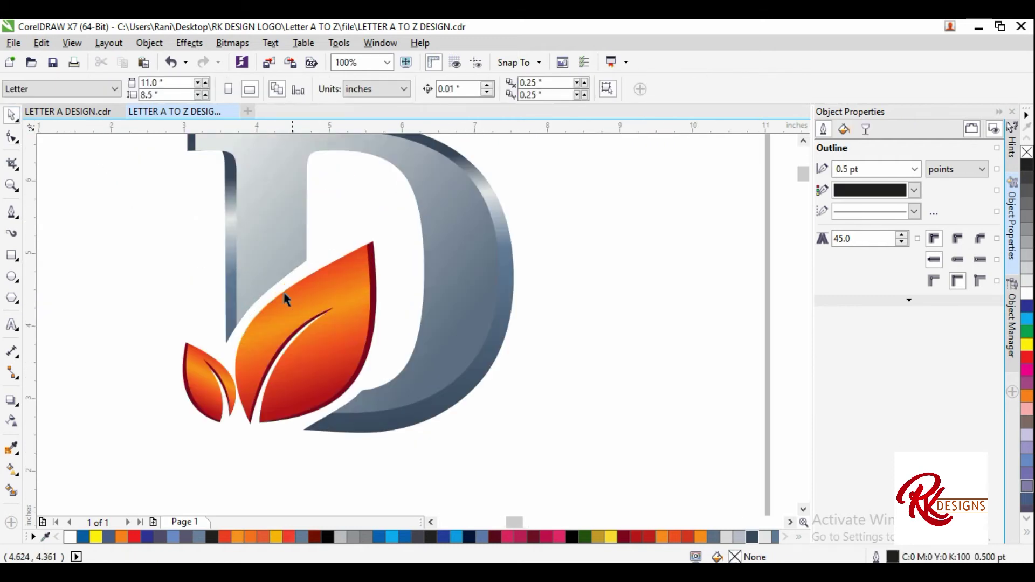
{"action": "left_click", "coordinate": [288, 261]}
{"action": "left_click", "coordinate": [12, 138]}
{"action": "scroll", "coordinate": [289, 248], "scroll_direction": "up", "scroll_amount": 2}
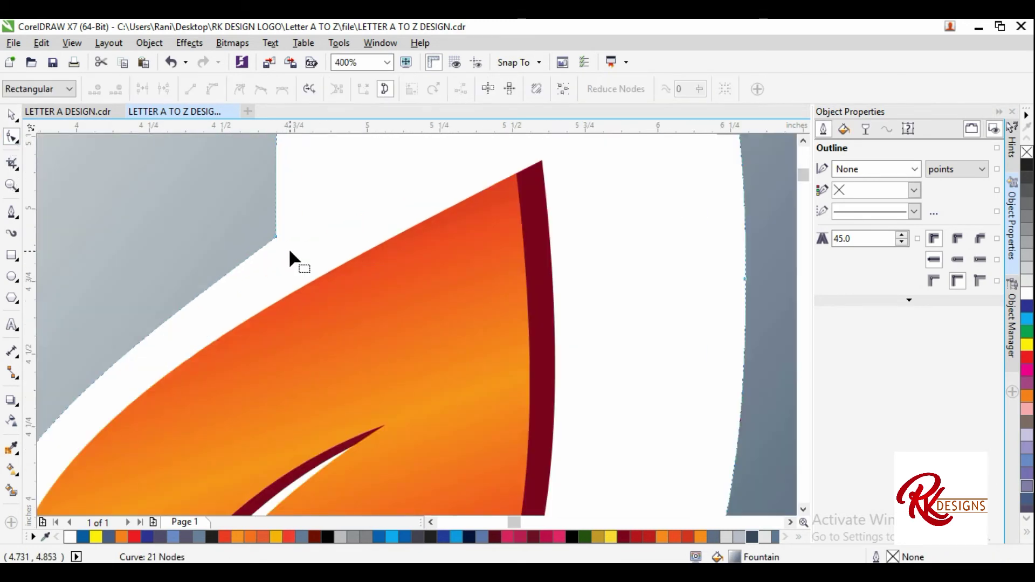
{"action": "left_click_drag", "start_coordinate": [277, 236], "coordinate": [283, 260]}
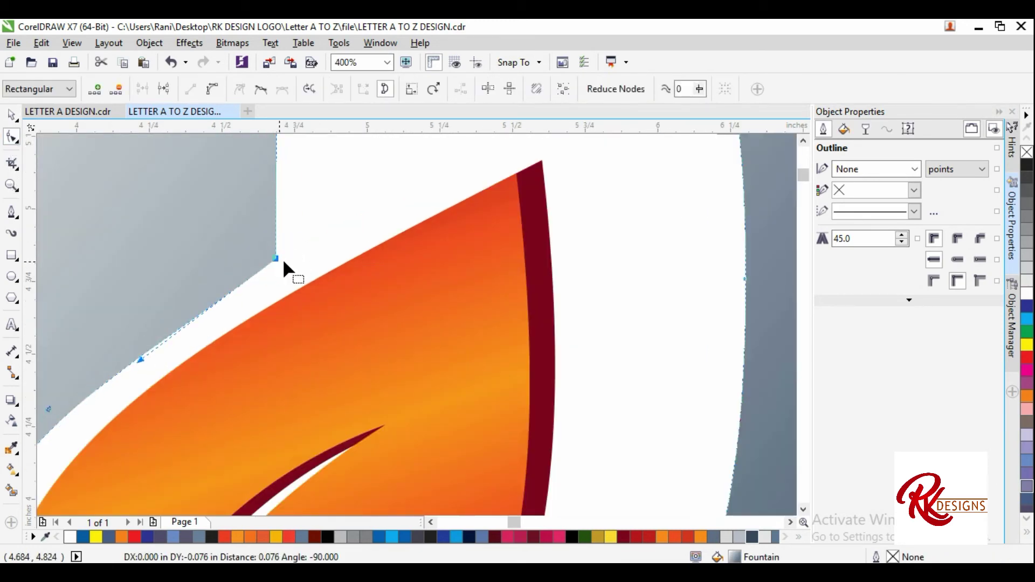
{"action": "scroll", "coordinate": [282, 261], "scroll_direction": "down", "scroll_amount": 2}
{"action": "scroll", "coordinate": [249, 291], "scroll_direction": "up", "scroll_amount": 2}
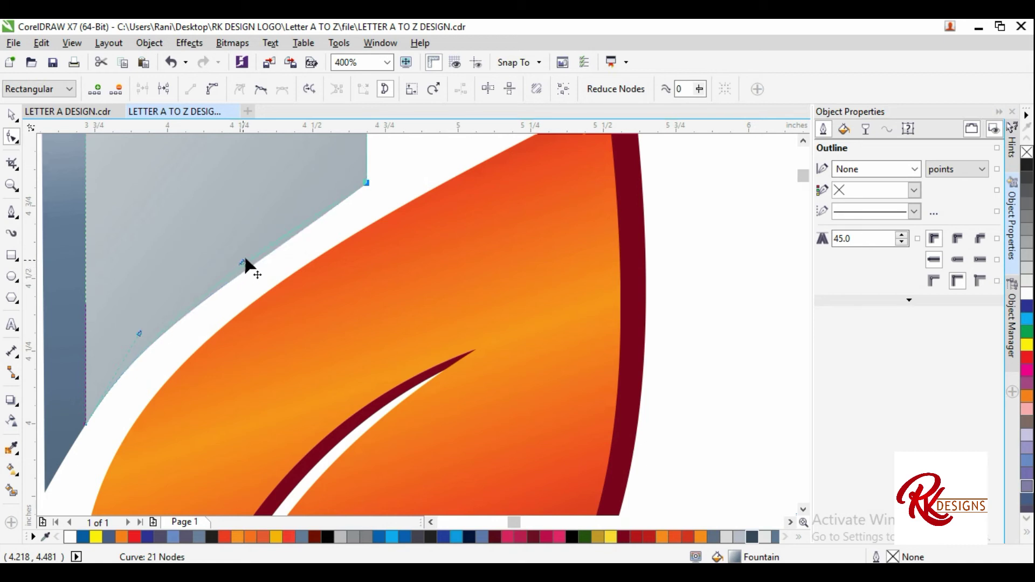
{"action": "left_click_drag", "start_coordinate": [244, 263], "coordinate": [257, 267]}
{"action": "scroll", "coordinate": [282, 228], "scroll_direction": "down", "scroll_amount": 2}
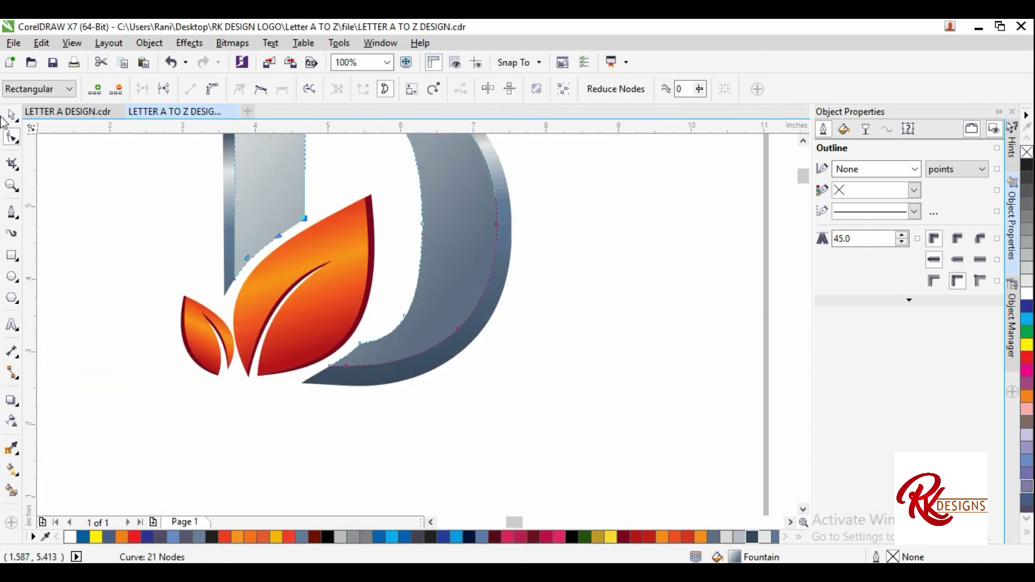
{"action": "key", "text": "space"}
{"action": "left_click", "coordinate": [575, 260]}
{"action": "scroll", "coordinate": [264, 263], "scroll_direction": "down", "scroll_amount": 1}
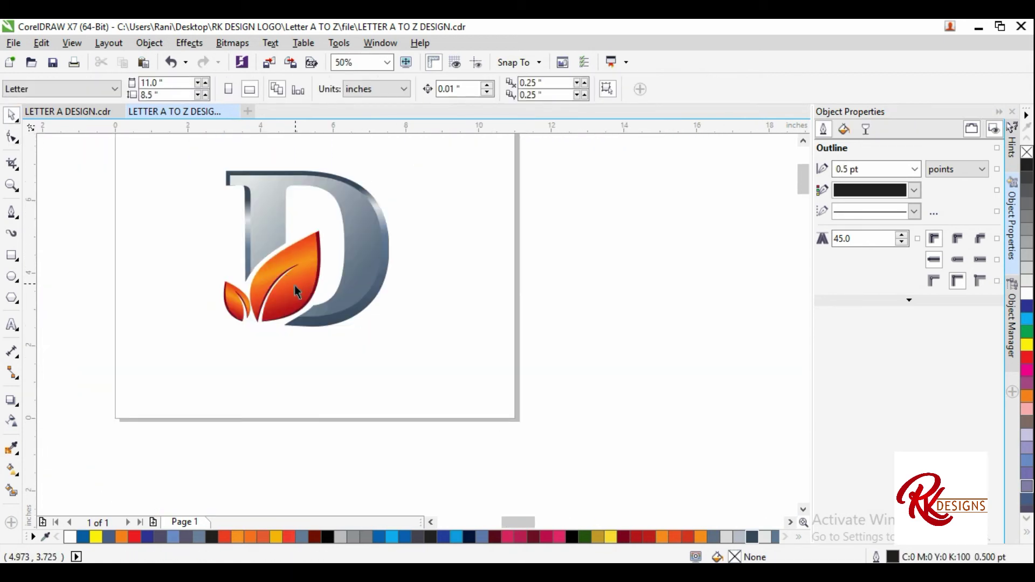
{"action": "scroll", "coordinate": [361, 328], "scroll_direction": "down", "scroll_amount": 1}
Scale the D-and-leaves logo down slightly, move it up and right, and group its three pieces.
{"action": "scroll", "coordinate": [345, 313], "scroll_direction": "up", "scroll_amount": 1}
{"action": "left_click_drag", "start_coordinate": [439, 374], "coordinate": [208, 157]}
{"action": "left_click_drag", "start_coordinate": [412, 190], "coordinate": [390, 210]}
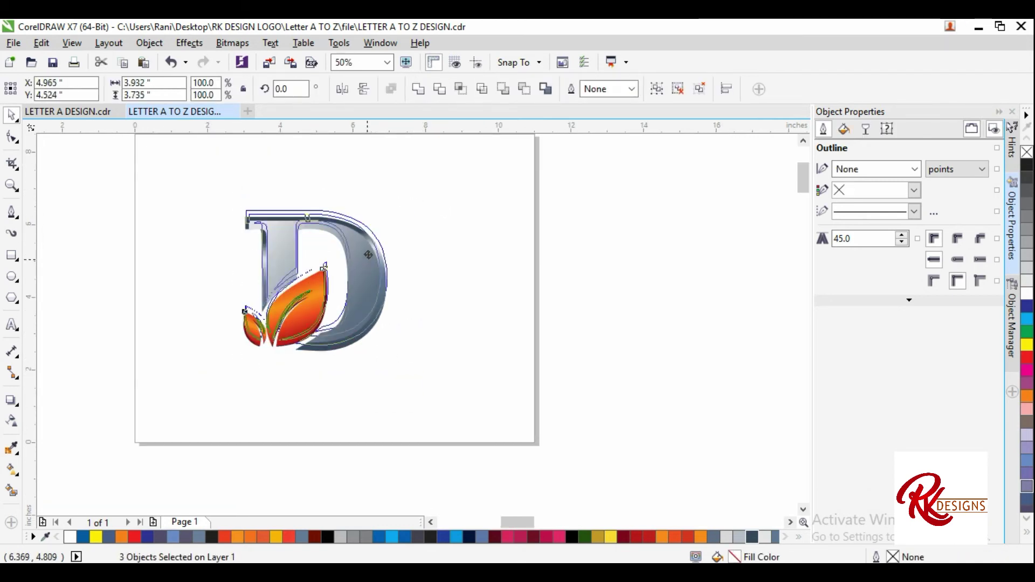
{"action": "left_click_drag", "start_coordinate": [372, 268], "coordinate": [381, 226]}
{"action": "right_click", "coordinate": [380, 226]}
{"action": "left_click", "coordinate": [435, 289]}
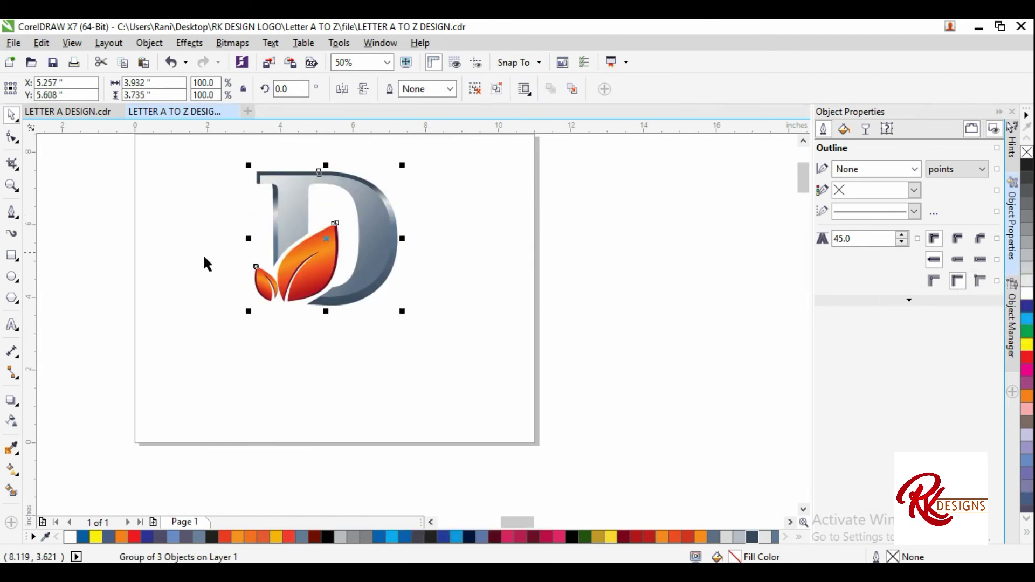
{"action": "left_click", "coordinate": [12, 325]}
Type 'Your Text' below the logo and 'YOUR TAGLINE HERE' on a second line.
{"action": "left_click", "coordinate": [321, 402]}
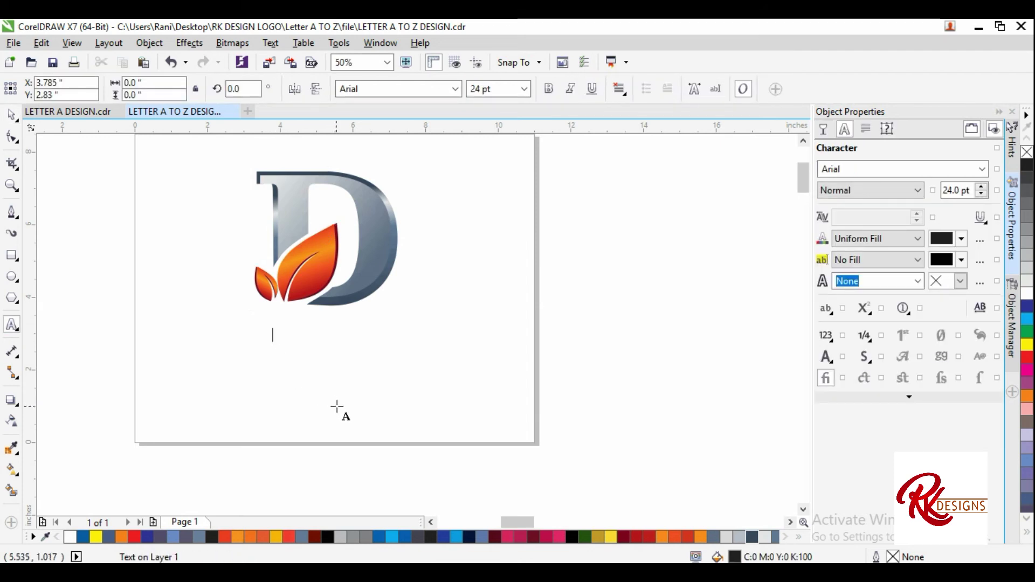
{"action": "type", "text": "Y"}
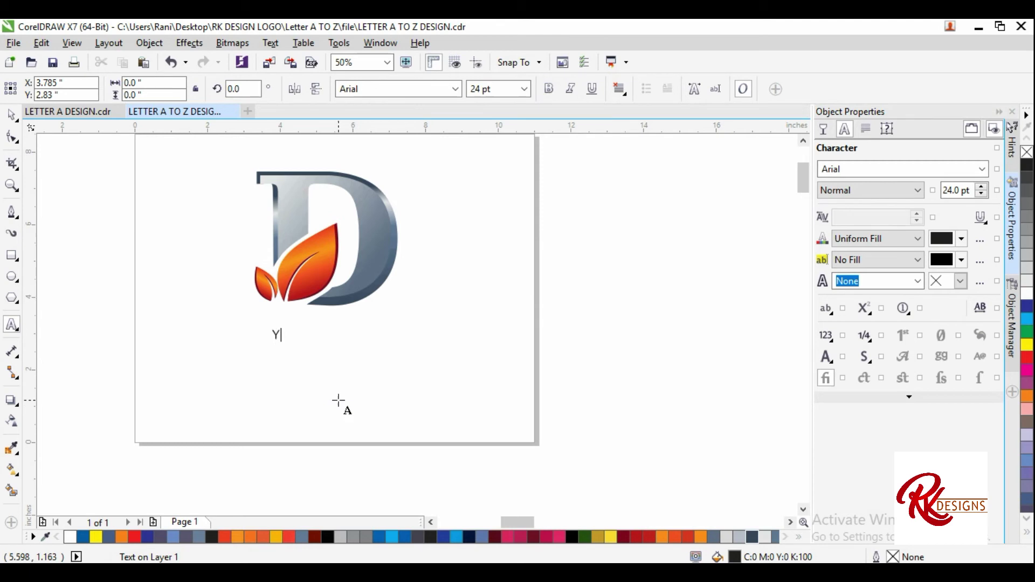
{"action": "type", "text": "our Text"}
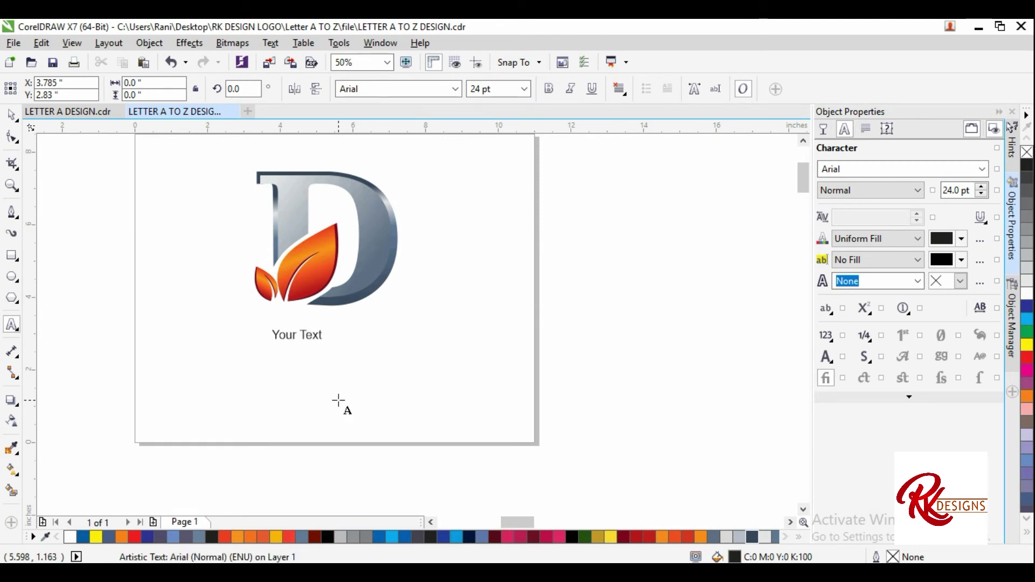
{"action": "key", "text": "Escape"}
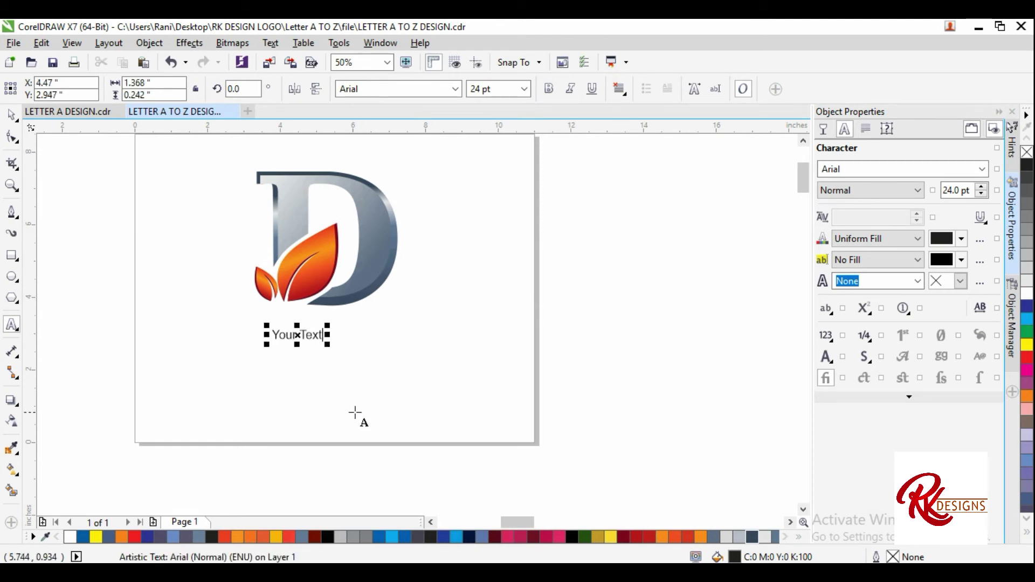
{"action": "left_click", "coordinate": [277, 367]}
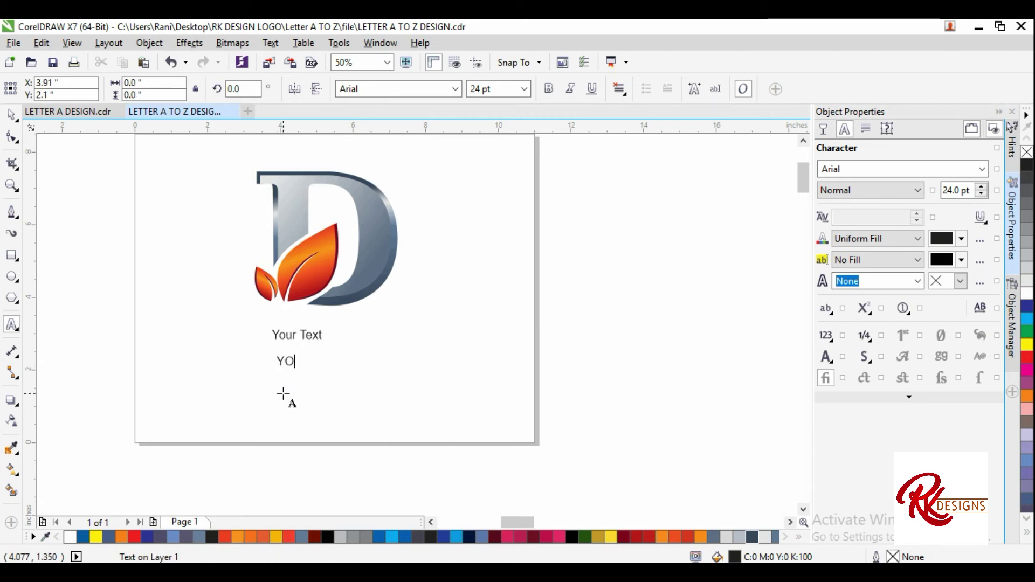
{"action": "type", "text": "UR TAGLINE HERE"}
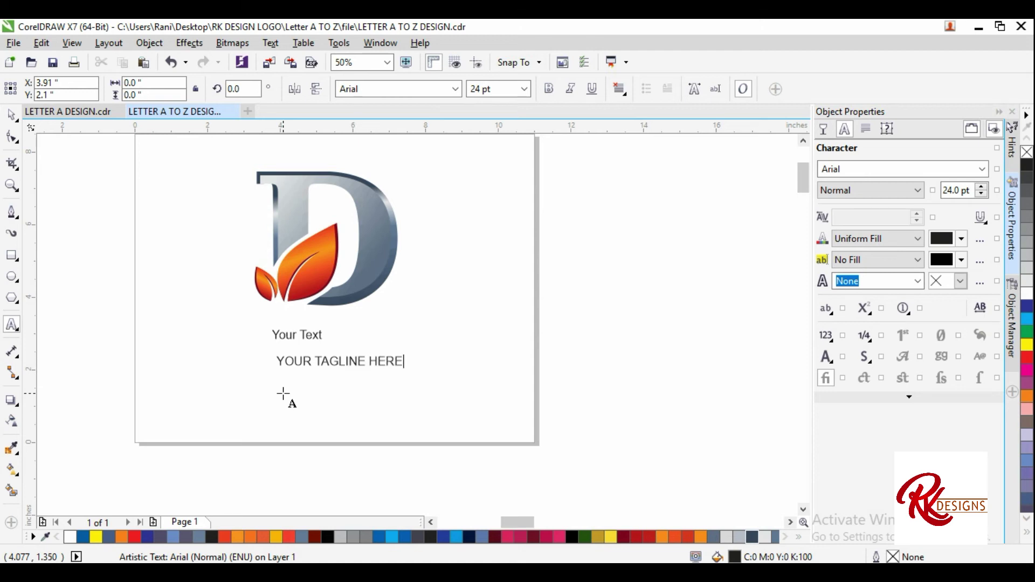
{"action": "key", "text": "ctrl+space"}
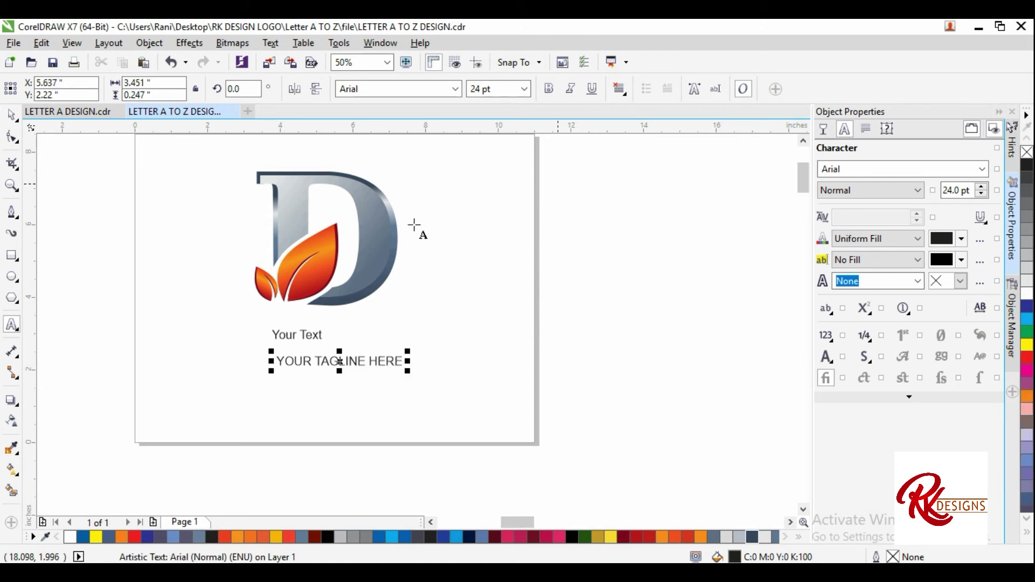
Bold the tagline; enlarge Your Text to about 65 pt in CentSchbkCyrill BT Bold, narrowed to ~90%.
{"action": "left_click", "coordinate": [548, 89]}
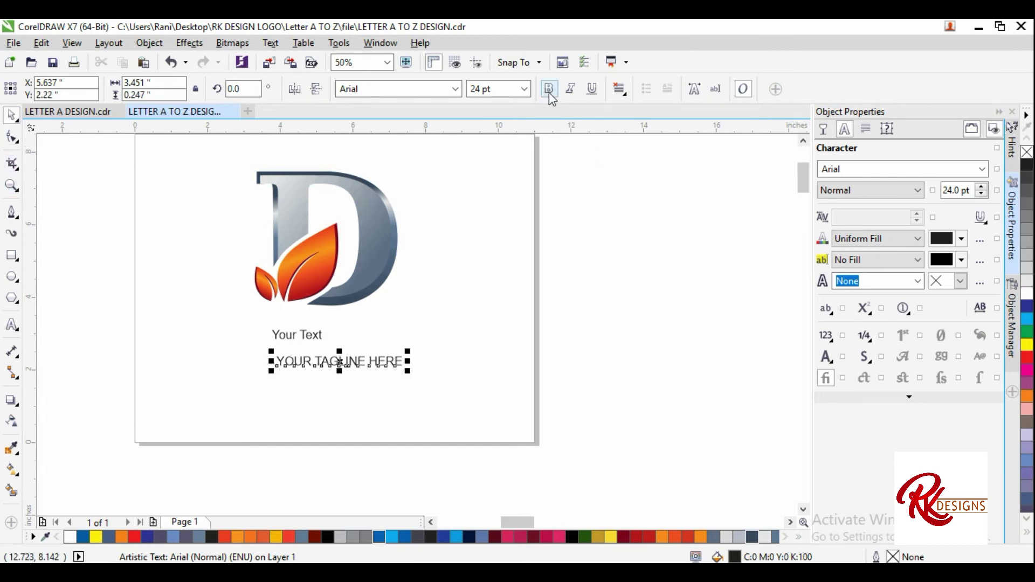
{"action": "left_click", "coordinate": [323, 337]}
{"action": "mouse_move", "coordinate": [328, 326]}
{"action": "left_mouse_down"}
{"action": "mouse_move", "coordinate": [411, 312]}
{"action": "mouse_move", "coordinate": [368, 327]}
{"action": "left_mouse_up"}
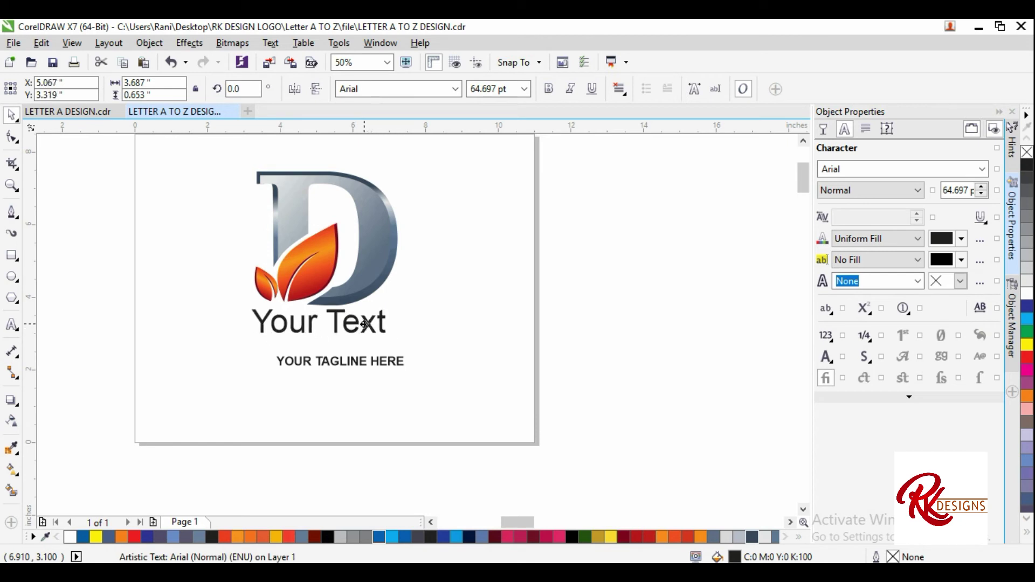
{"action": "left_click", "coordinate": [457, 88]}
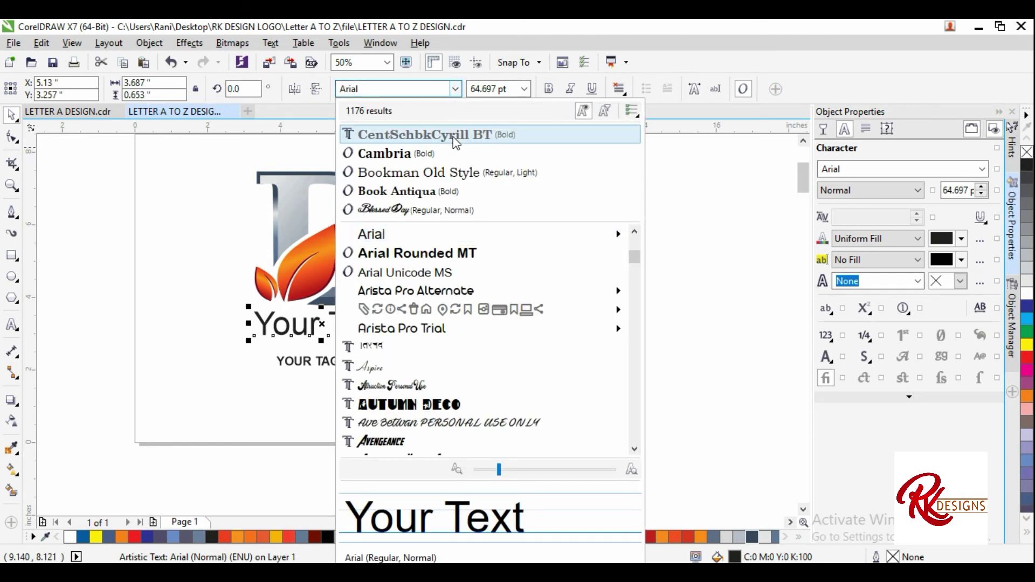
{"action": "left_click", "coordinate": [455, 135]}
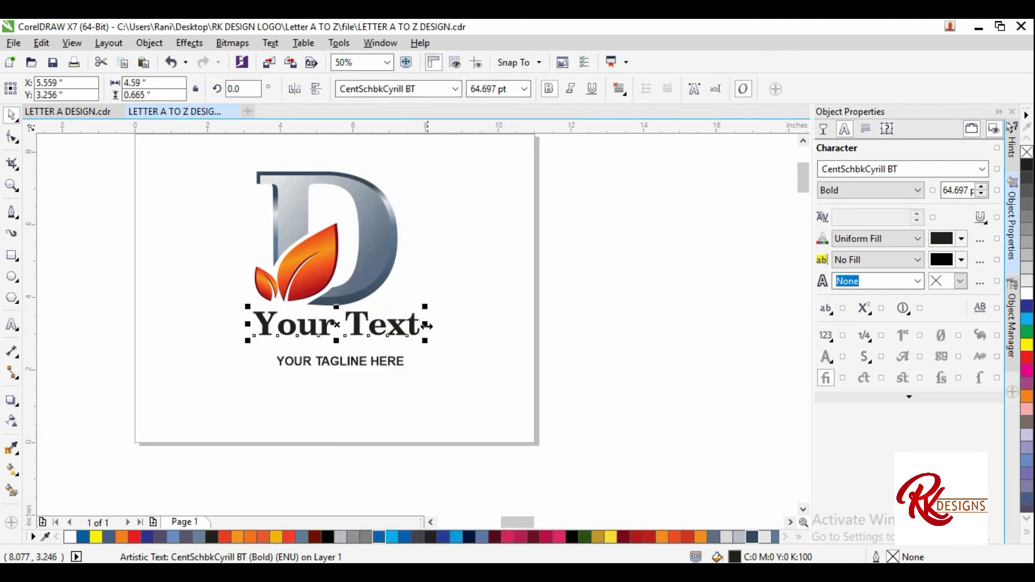
{"action": "left_click_drag", "start_coordinate": [427, 323], "coordinate": [409, 323]}
Change Your Text's font to Cambria and move the tagline up just beneath it.
{"action": "scroll", "coordinate": [223, 326], "scroll_direction": "down", "scroll_amount": 1}
{"action": "scroll", "coordinate": [293, 321], "scroll_direction": "up", "scroll_amount": 1}
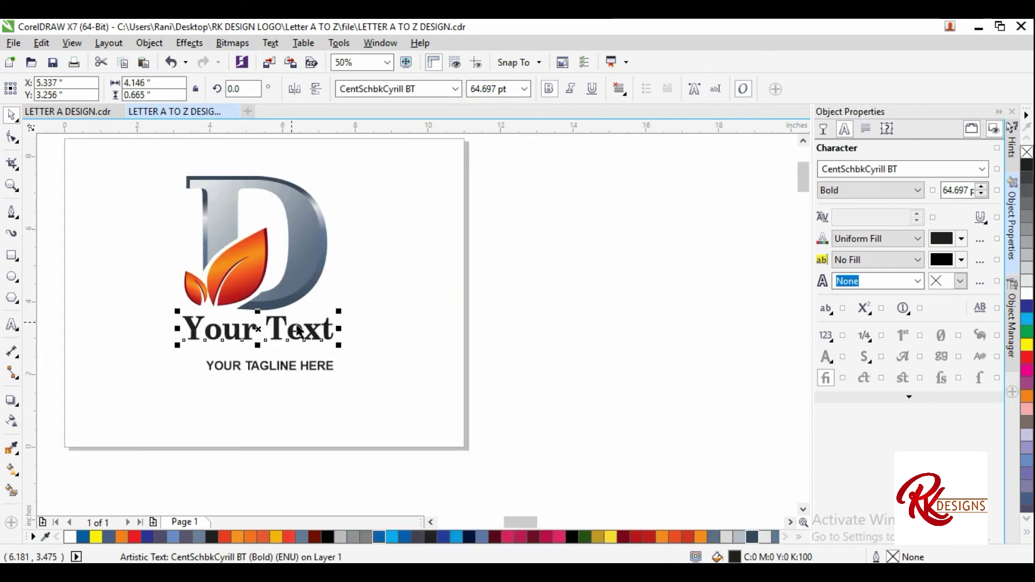
{"action": "left_click", "coordinate": [457, 89]}
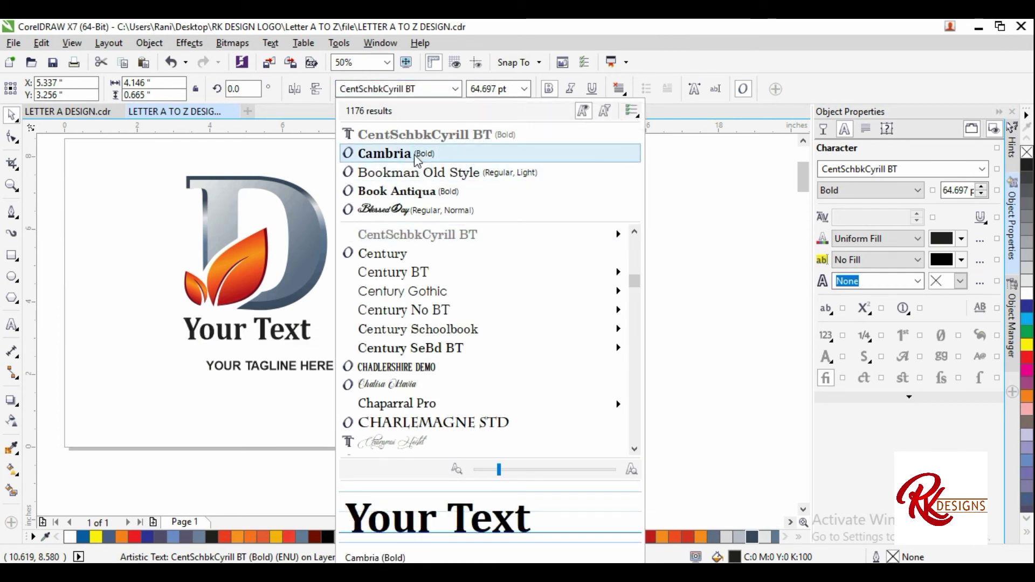
{"action": "left_click", "coordinate": [416, 154]}
{"action": "left_click_drag", "start_coordinate": [338, 280], "coordinate": [339, 272]}
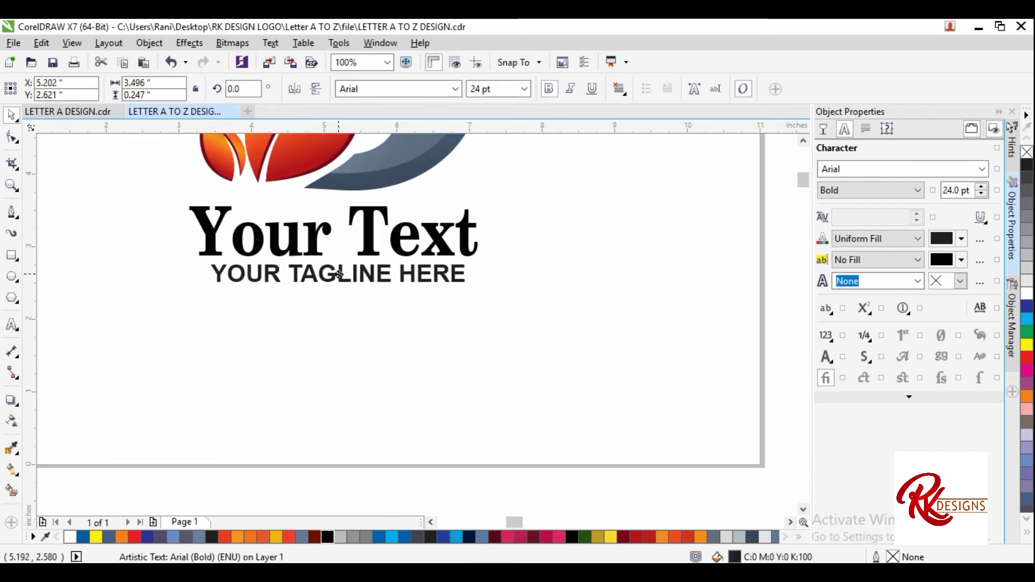
{"action": "scroll", "coordinate": [238, 333], "scroll_direction": "down", "scroll_amount": 1}
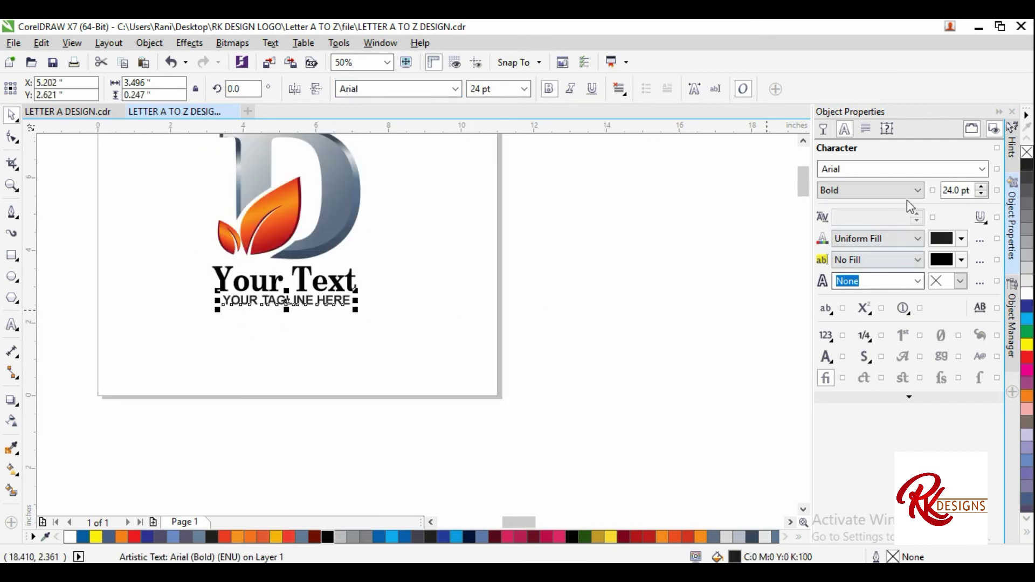
Set the tagline's character spacing to 52% and stretch it to about 19.5 pt under Your Text.
{"action": "left_click", "coordinate": [866, 130]}
{"action": "left_click", "coordinate": [887, 290]}
{"action": "left_click", "coordinate": [888, 290]}
{"action": "left_click", "coordinate": [889, 290]}
{"action": "left_click", "coordinate": [890, 290]}
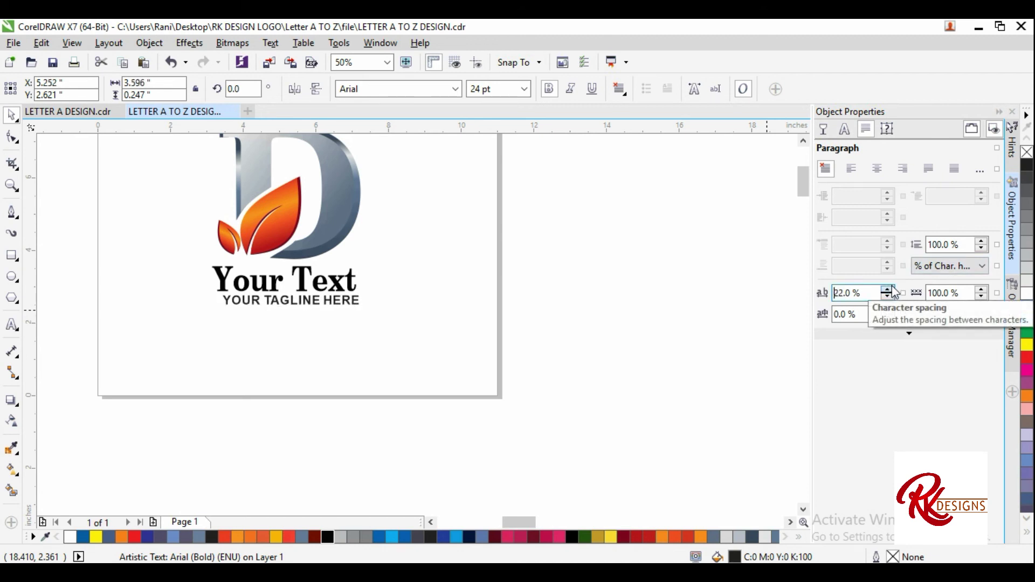
{"action": "left_click", "coordinate": [888, 289]}
{"action": "left_click", "coordinate": [888, 290]}
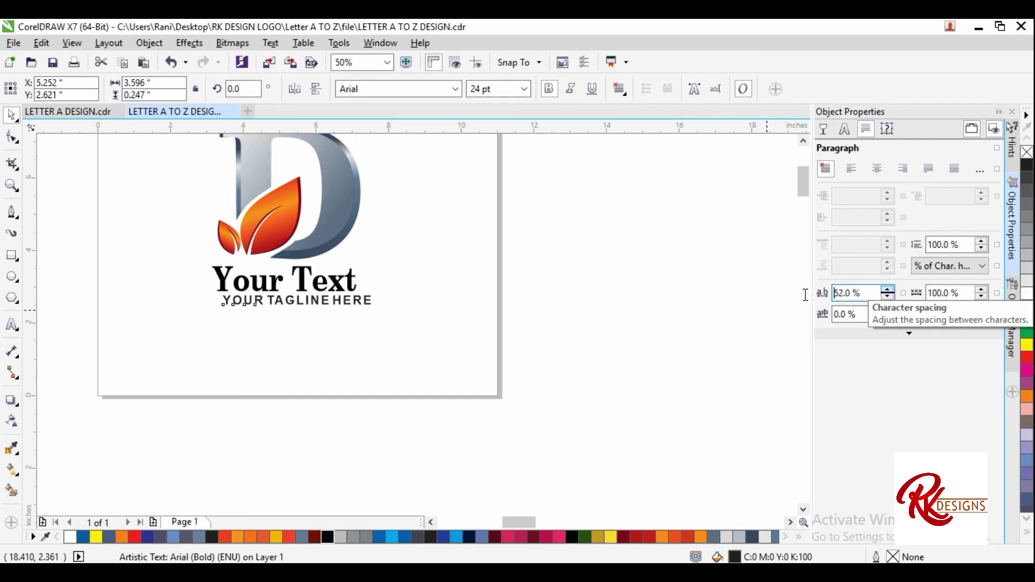
{"action": "scroll", "coordinate": [352, 301], "scroll_direction": "up", "scroll_amount": 2}
{"action": "mouse_move", "coordinate": [395, 289]}
{"action": "left_mouse_down"}
{"action": "mouse_move", "coordinate": [342, 289]}
{"action": "mouse_move", "coordinate": [310, 305]}
{"action": "left_mouse_up"}
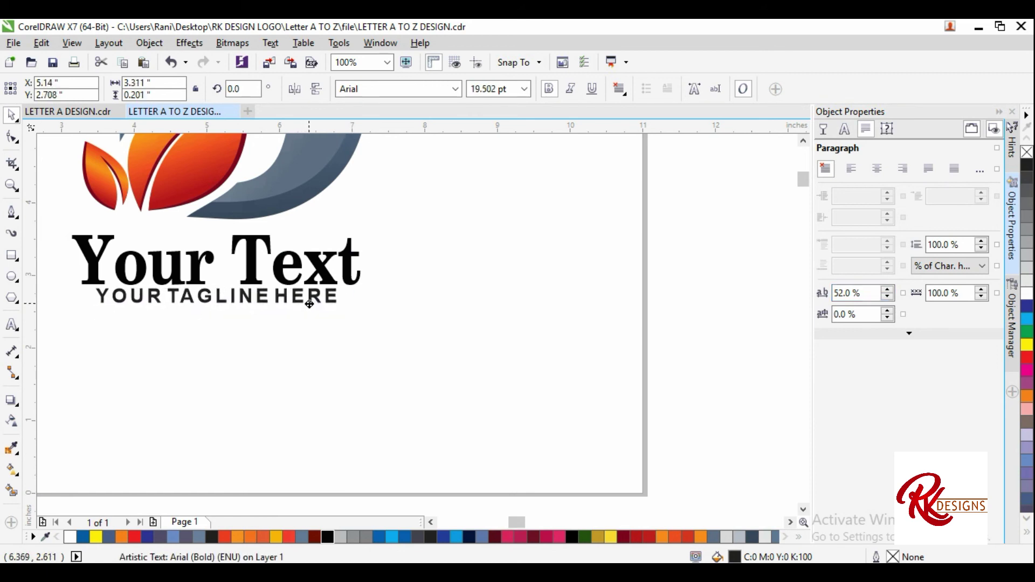
{"action": "left_click_drag", "start_coordinate": [310, 304], "coordinate": [311, 306]}
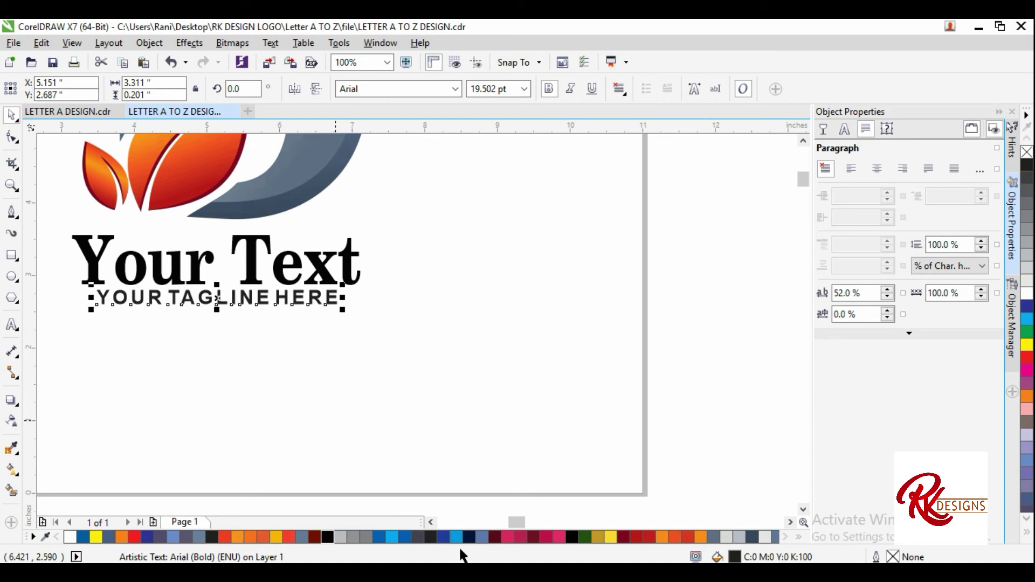
Try maroon and red palette swatches on the tagline.
{"action": "left_click", "coordinate": [624, 536]}
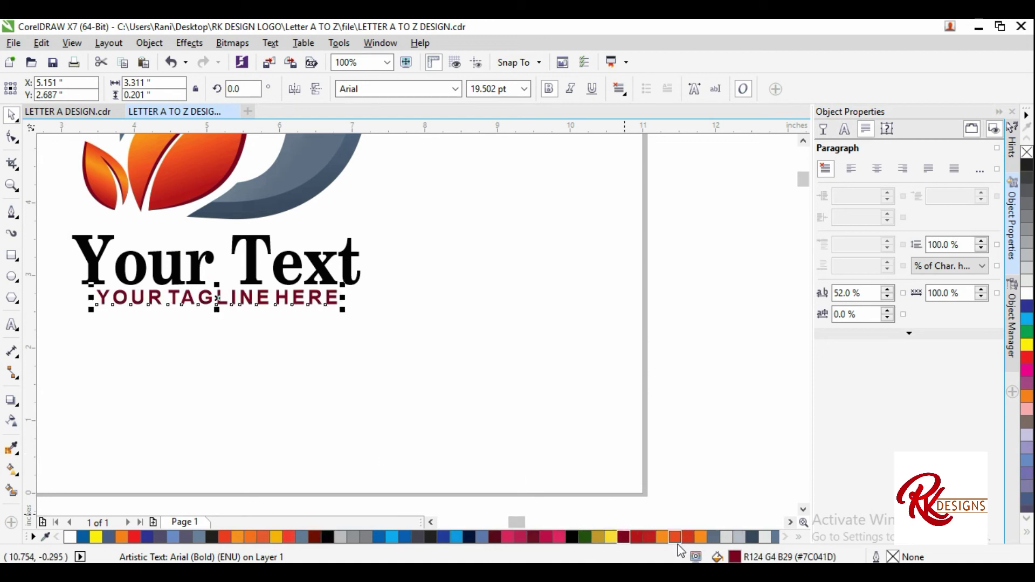
{"action": "left_click", "coordinate": [640, 537]}
{"action": "left_click", "coordinate": [498, 537]}
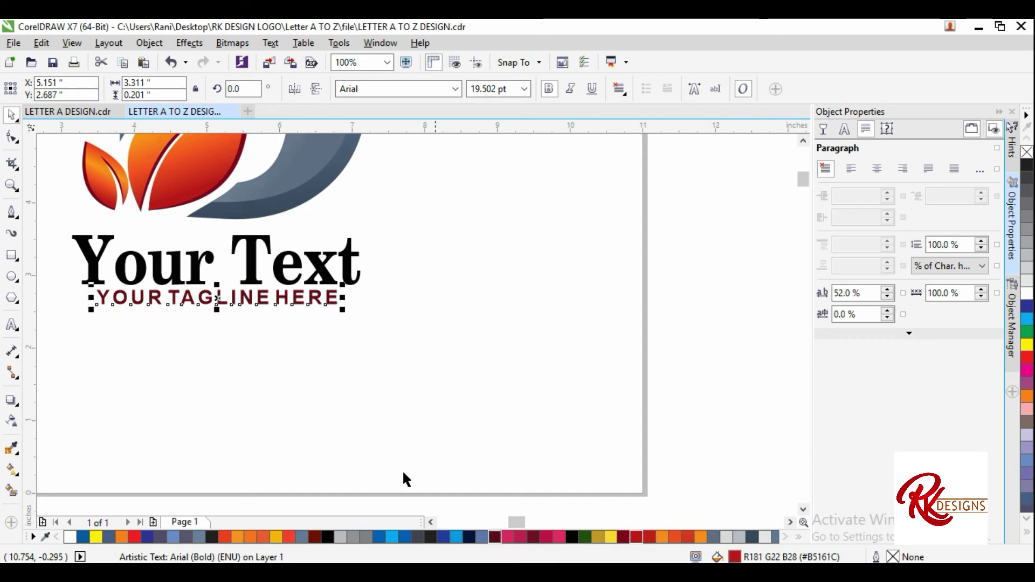
{"action": "left_click", "coordinate": [386, 390]}
{"action": "scroll", "coordinate": [316, 350], "scroll_direction": "down", "scroll_amount": 2}
{"action": "scroll", "coordinate": [285, 325], "scroll_direction": "up", "scroll_amount": 1}
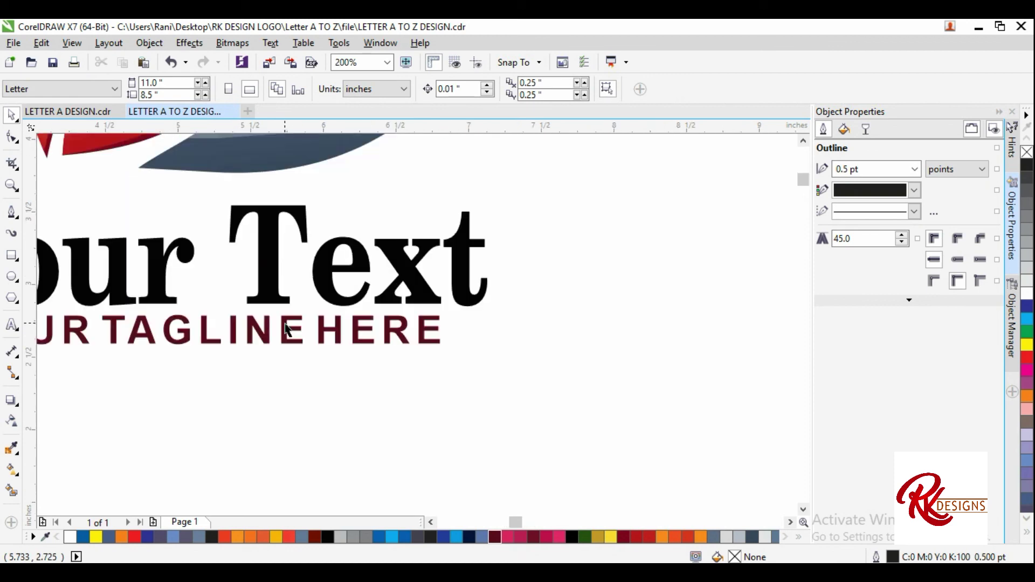
Reselect the tagline and settle on a red fill.
{"action": "left_click", "coordinate": [327, 335]}
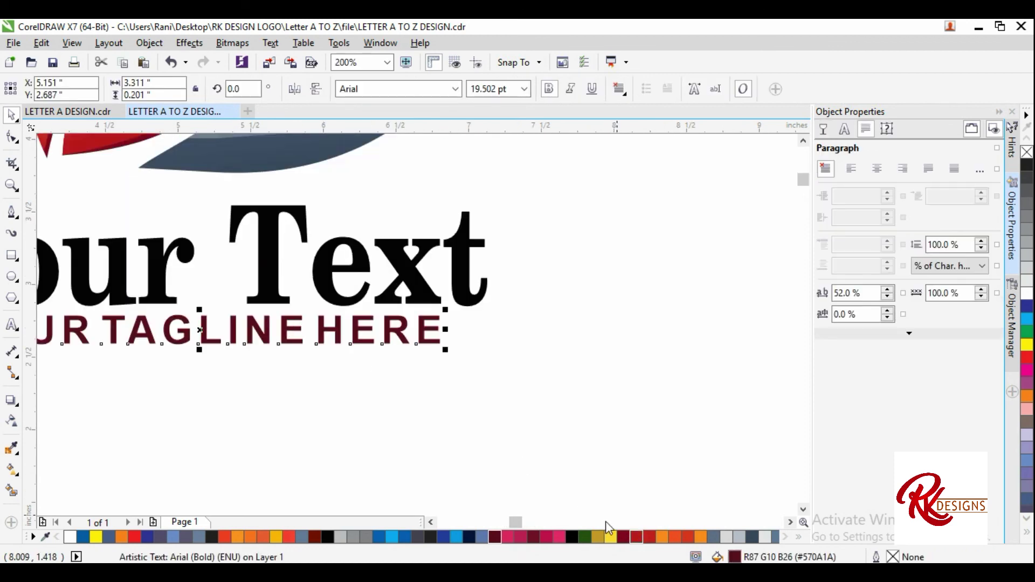
{"action": "left_click", "coordinate": [637, 536]}
{"action": "scroll", "coordinate": [377, 363], "scroll_direction": "down", "scroll_amount": 2}
{"action": "left_click", "coordinate": [418, 382]}
{"action": "scroll", "coordinate": [370, 360], "scroll_direction": "up", "scroll_amount": 1}
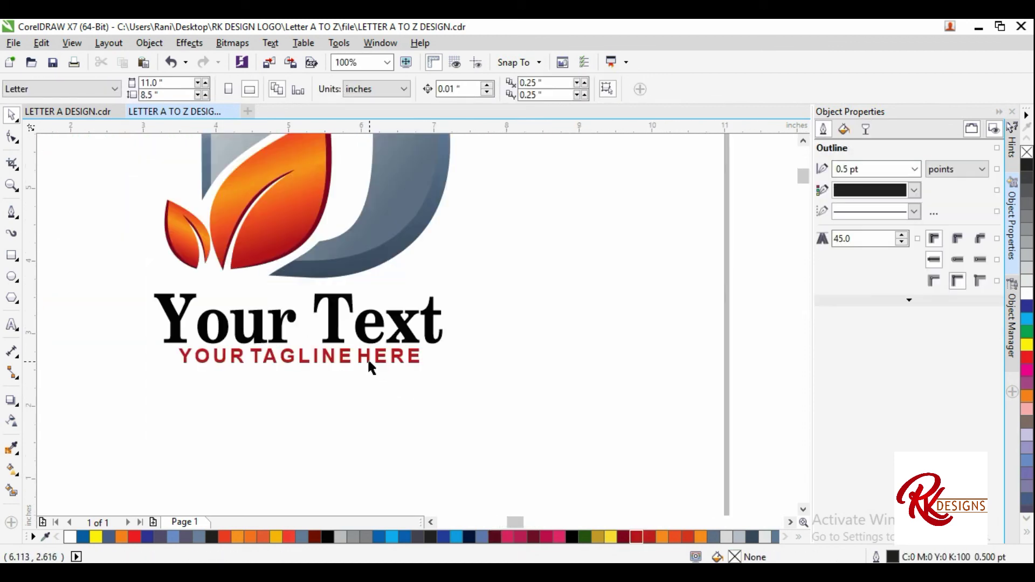
{"action": "left_click", "coordinate": [369, 362]}
{"action": "scroll", "coordinate": [300, 334], "scroll_direction": "down", "scroll_amount": 1}
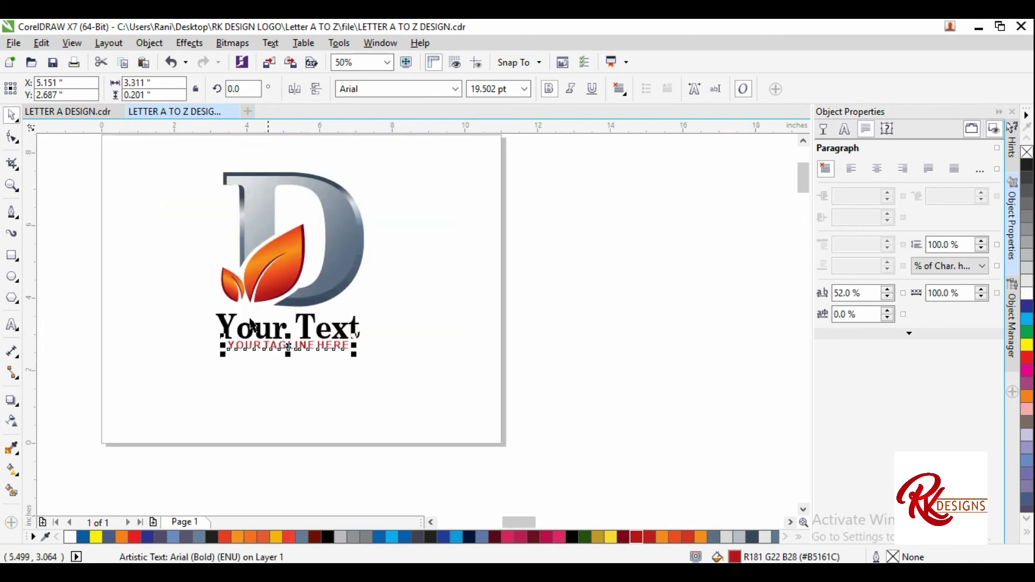
{"action": "scroll", "coordinate": [252, 326], "scroll_direction": "down", "scroll_amount": 1}
{"action": "scroll", "coordinate": [280, 328], "scroll_direction": "up", "scroll_amount": 1}
Recolour the 'Your Text' heading dark red (#7C041D).
{"action": "left_click", "coordinate": [280, 326]}
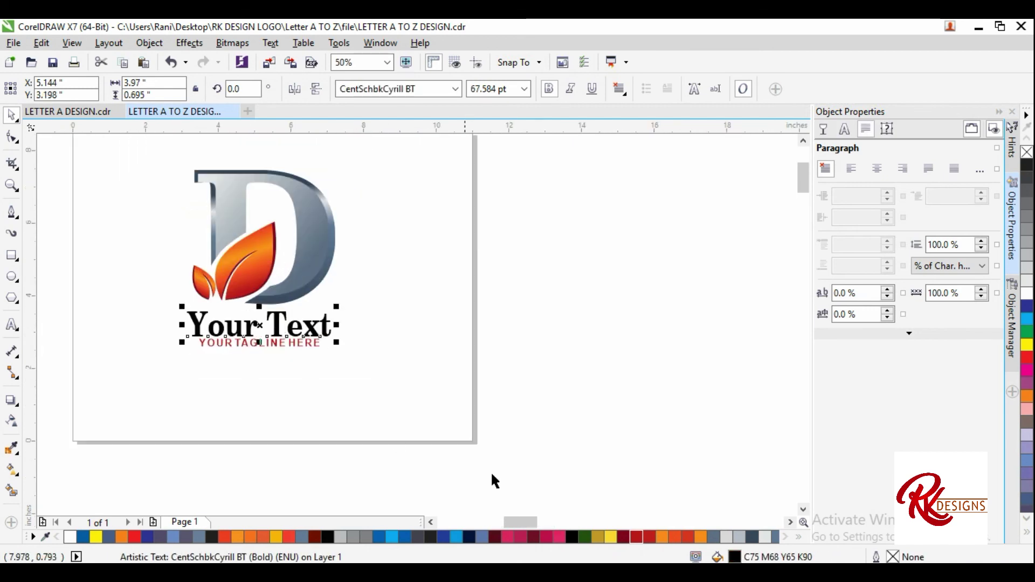
{"action": "left_click", "coordinate": [495, 537]}
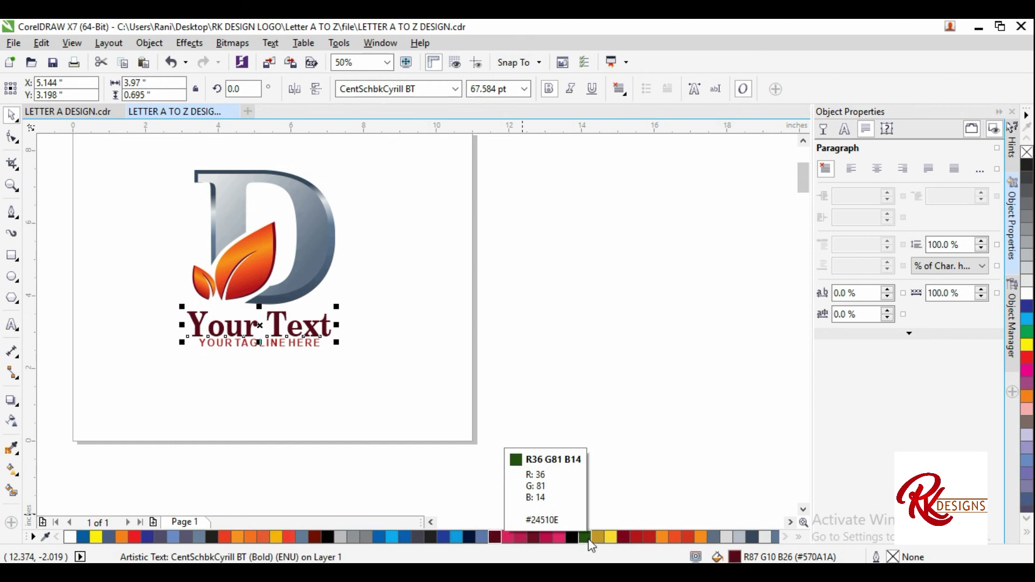
{"action": "left_click", "coordinate": [624, 537]}
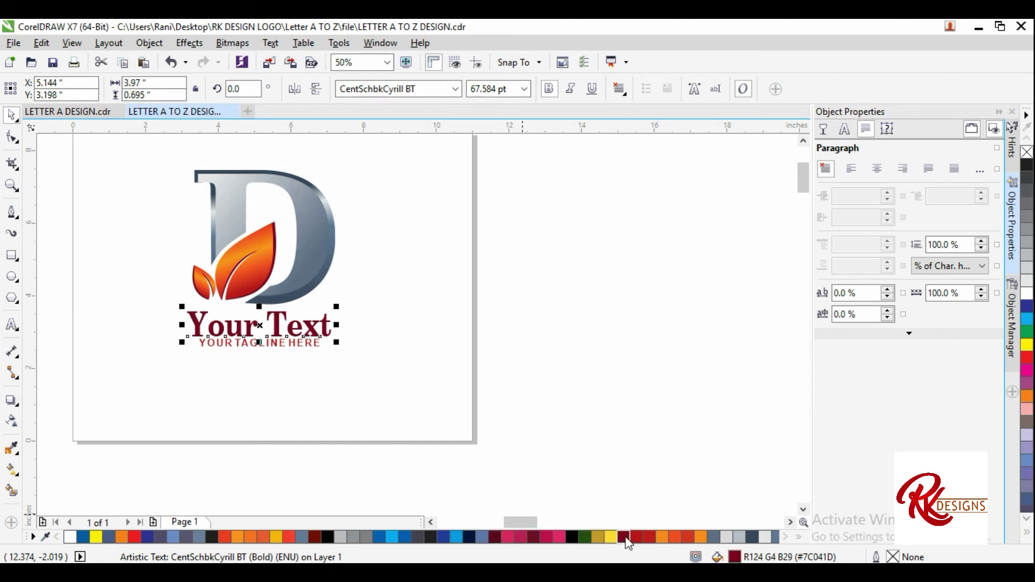
{"action": "left_click", "coordinate": [424, 367]}
{"action": "scroll", "coordinate": [424, 368], "scroll_direction": "down", "scroll_amount": 1}
{"action": "scroll", "coordinate": [218, 299], "scroll_direction": "up", "scroll_amount": 1}
Shift the D logo, leaves and texts together slightly right and down.
{"action": "left_click_drag", "start_coordinate": [122, 153], "coordinate": [370, 372]}
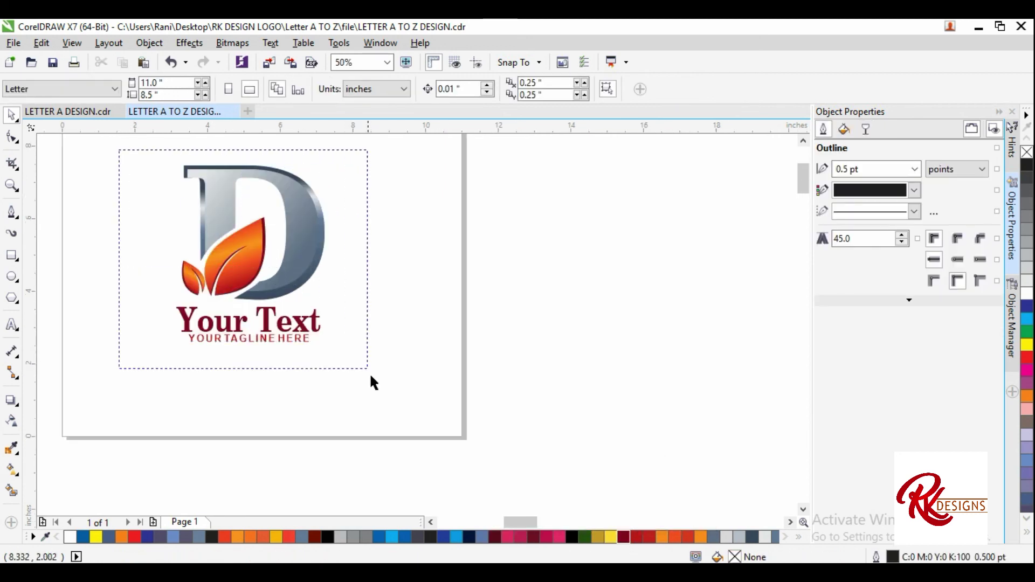
{"action": "left_click_drag", "start_coordinate": [296, 242], "coordinate": [304, 253]}
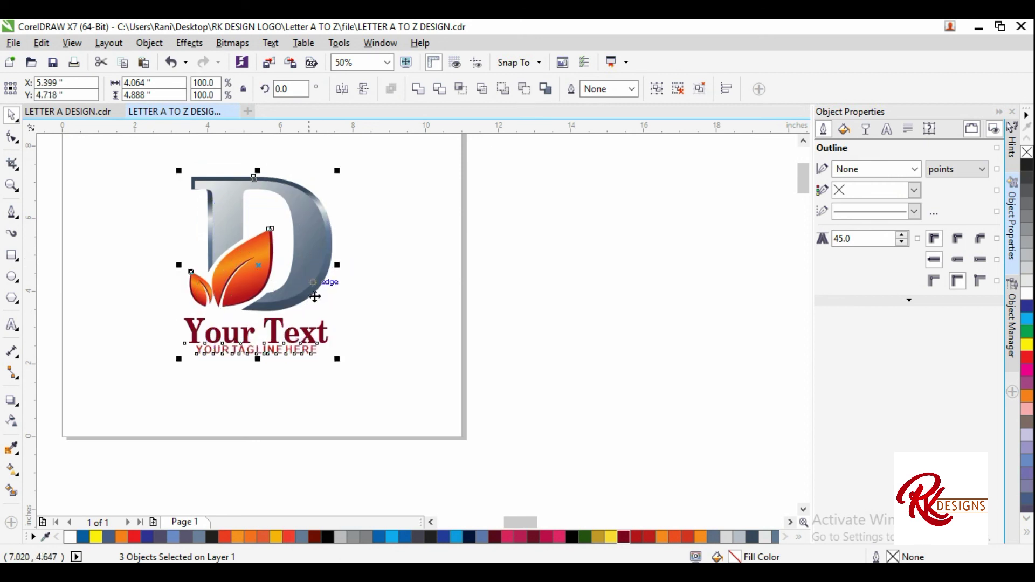
{"action": "left_click", "coordinate": [364, 295]}
{"action": "scroll", "coordinate": [364, 296], "scroll_direction": "down", "scroll_amount": 1}
{"action": "scroll", "coordinate": [255, 251], "scroll_direction": "up", "scroll_amount": 1}
{"action": "mouse_move", "coordinate": [136, 164]}
{"action": "left_mouse_down"}
{"action": "mouse_move", "coordinate": [349, 380]}
{"action": "mouse_move", "coordinate": [355, 346]}
{"action": "left_mouse_up"}
{"action": "left_click_drag", "start_coordinate": [308, 278], "coordinate": [313, 285]}
Draw a 7.938 × 6.313 inch rectangle framing the logo and texts.
{"action": "left_click", "coordinate": [46, 259]}
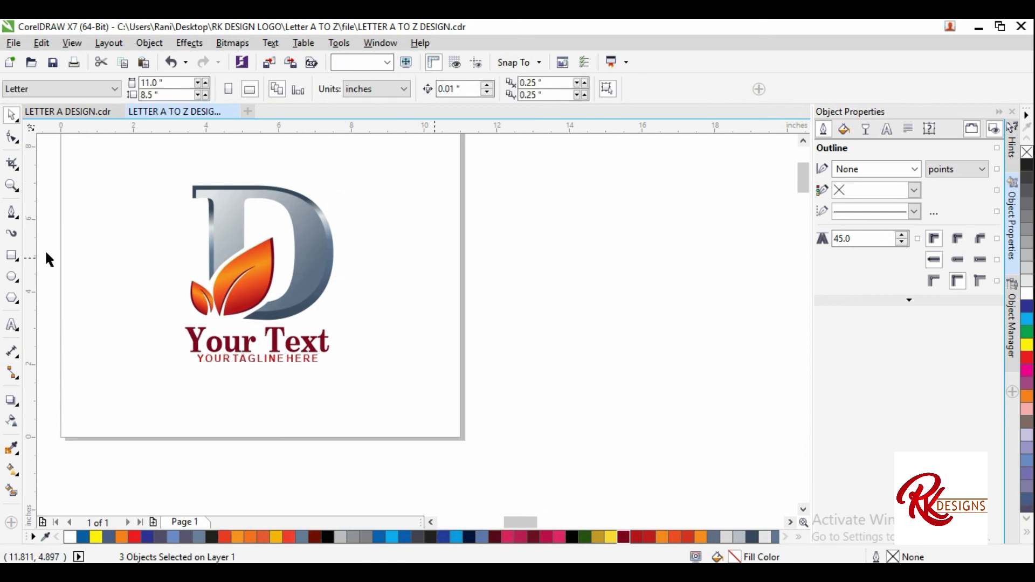
{"action": "left_click", "coordinate": [12, 255]}
{"action": "left_click_drag", "start_coordinate": [114, 166], "coordinate": [403, 396]}
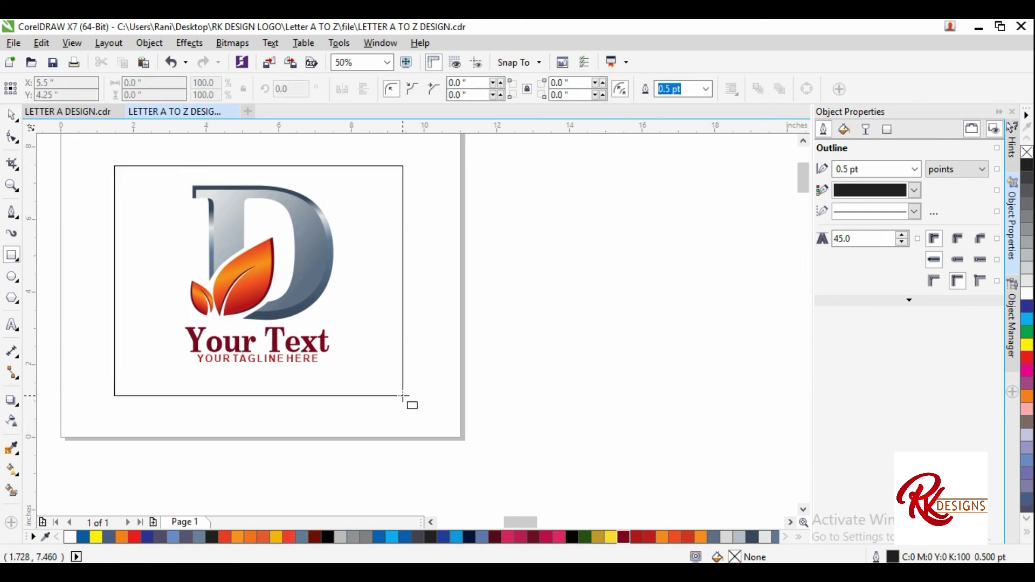
Give the frame a 30% Black fill, then an elliptical white-to-grey fountain fill centred upper-middle.
{"action": "left_click", "coordinate": [341, 539]}
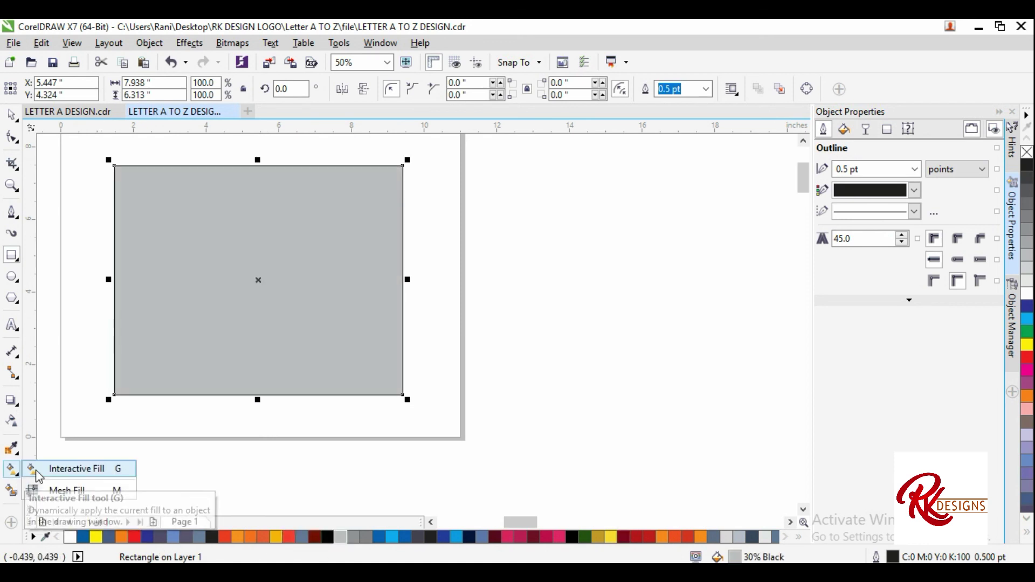
{"action": "left_click", "coordinate": [12, 470]}
{"action": "left_click_drag", "start_coordinate": [215, 262], "coordinate": [310, 375]}
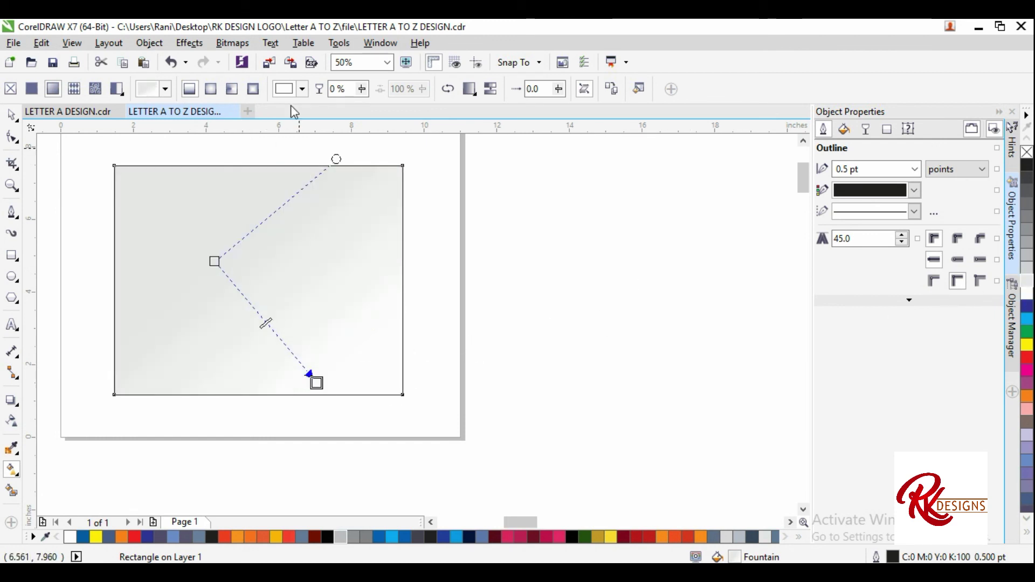
{"action": "left_click", "coordinate": [212, 89]}
{"action": "left_click_drag", "start_coordinate": [266, 319], "coordinate": [220, 257]}
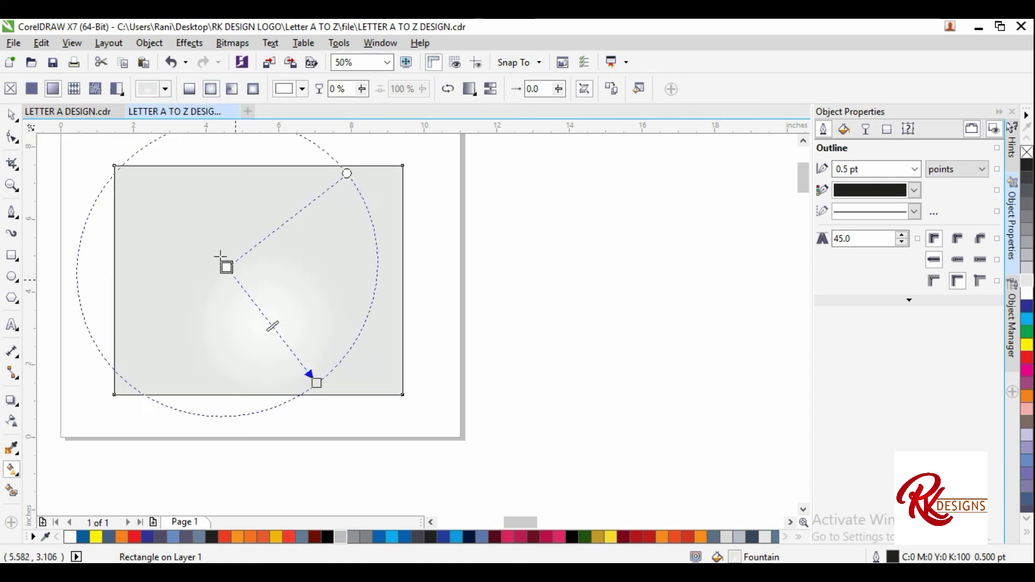
{"action": "left_click_drag", "start_coordinate": [317, 383], "coordinate": [360, 394]}
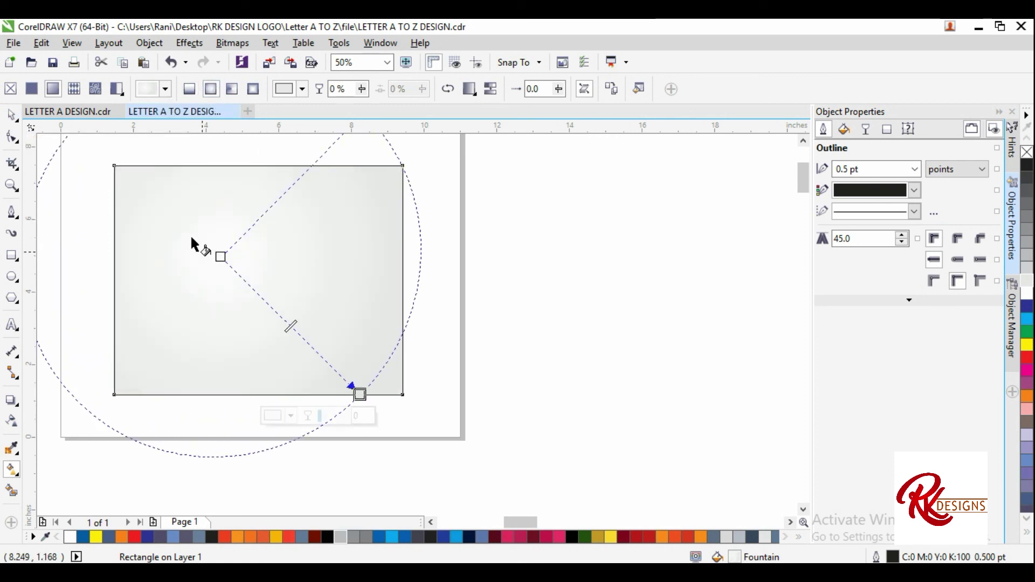
{"action": "left_click_drag", "start_coordinate": [220, 258], "coordinate": [244, 262]}
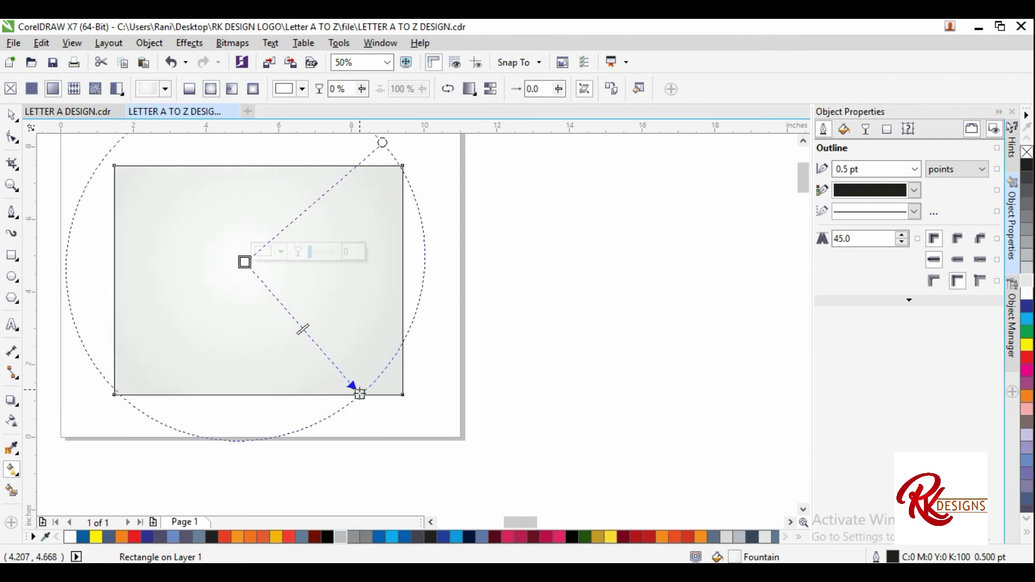
{"action": "left_click", "coordinate": [11, 115]}
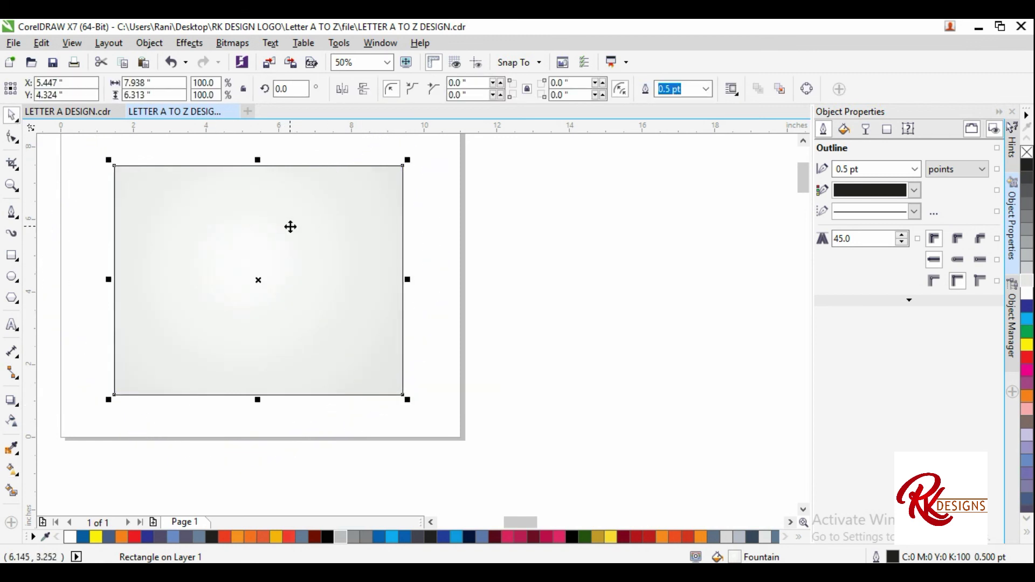
Send the gradient rectangle to the back of the page, behind the logo.
{"action": "right_click", "coordinate": [291, 227]}
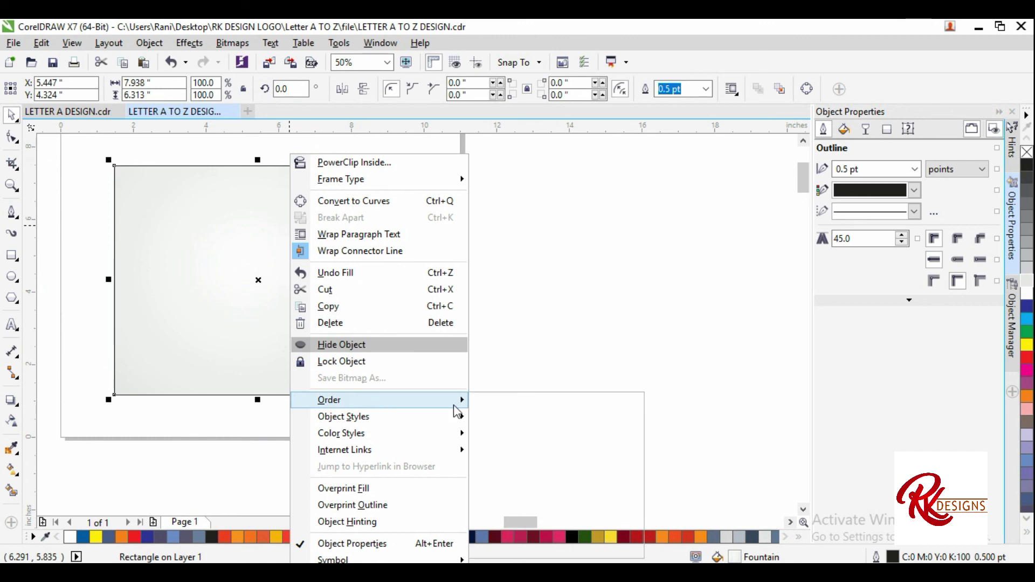
{"action": "left_click", "coordinate": [539, 418]}
{"action": "left_click", "coordinate": [548, 354]}
{"action": "scroll", "coordinate": [345, 270], "scroll_direction": "down", "scroll_amount": 1}
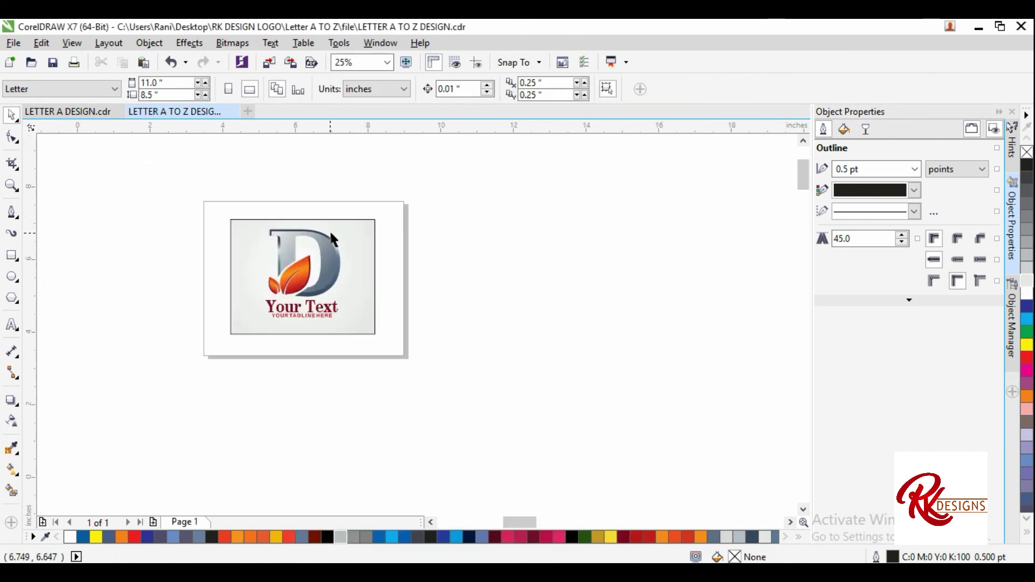
{"action": "scroll", "coordinate": [331, 237], "scroll_direction": "up", "scroll_amount": 1}
Widen the background rectangle on both sides to 9.083 × 6.313 inches and reposition it.
{"action": "left_click", "coordinate": [412, 213]}
{"action": "left_click_drag", "start_coordinate": [421, 311], "coordinate": [440, 309]}
{"action": "left_click", "coordinate": [111, 307]}
{"action": "left_click", "coordinate": [150, 311]}
{"action": "left_click_drag", "start_coordinate": [126, 310], "coordinate": [110, 310]}
{"action": "left_click_drag", "start_coordinate": [376, 289], "coordinate": [372, 296]}
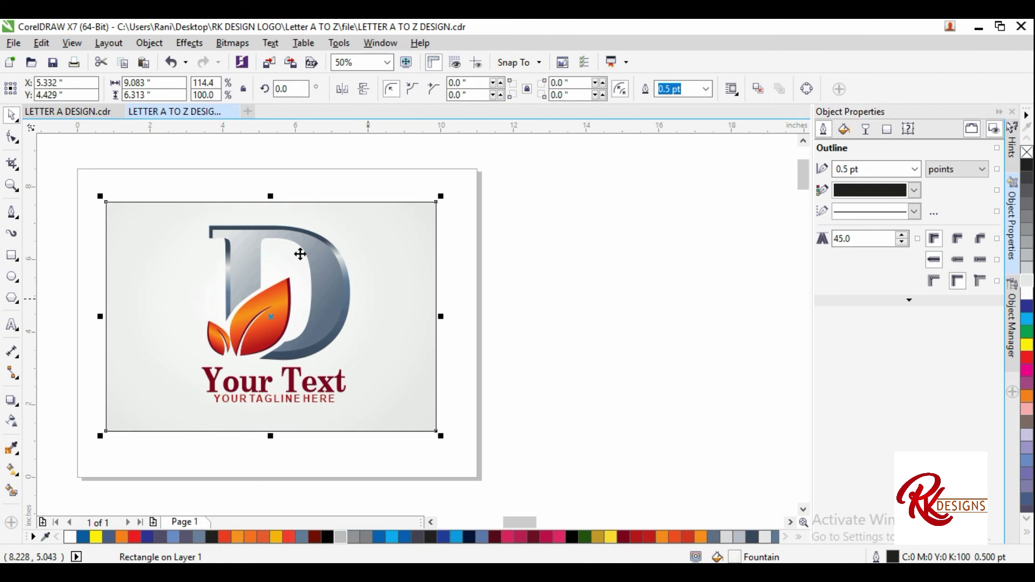
{"action": "left_click", "coordinate": [524, 317]}
{"action": "scroll", "coordinate": [269, 270], "scroll_direction": "down", "scroll_amount": 1}
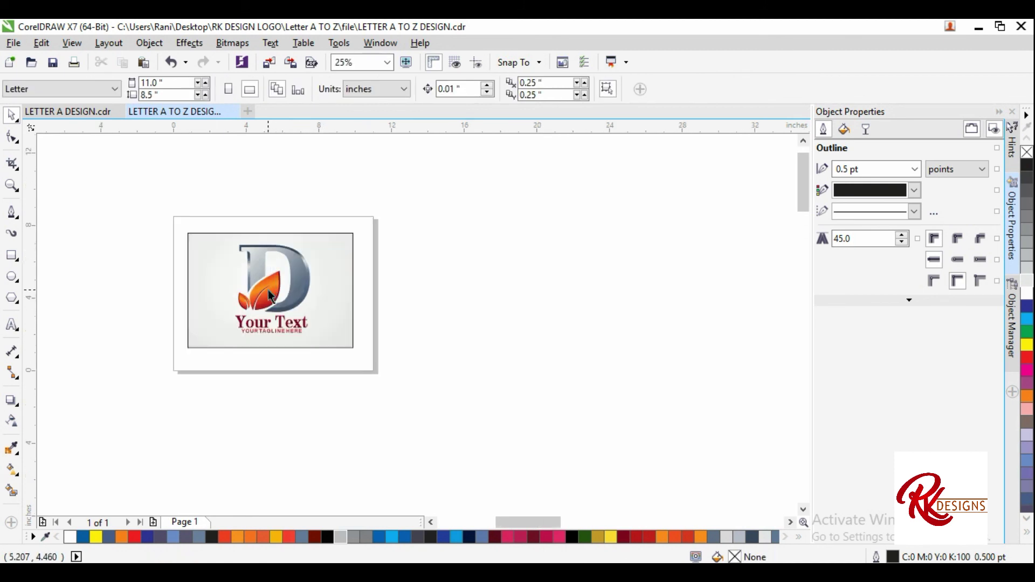
{"action": "scroll", "coordinate": [268, 290], "scroll_direction": "up", "scroll_amount": 1}
{"action": "scroll", "coordinate": [475, 318], "scroll_direction": "down", "scroll_amount": 1}
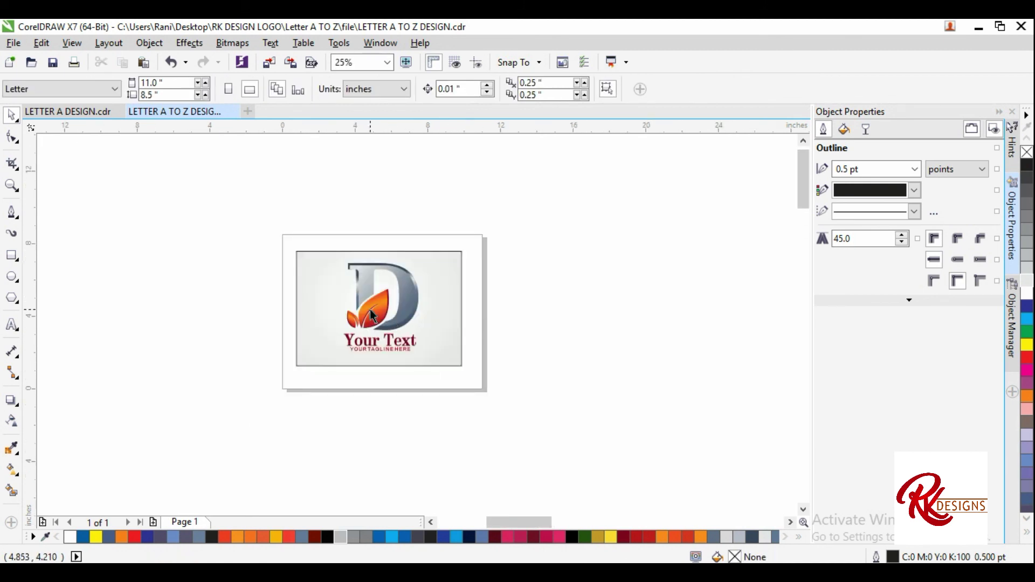
{"action": "scroll", "coordinate": [370, 310], "scroll_direction": "up", "scroll_amount": 1}
{"action": "left_click_drag", "start_coordinate": [518, 290], "coordinate": [524, 286]}
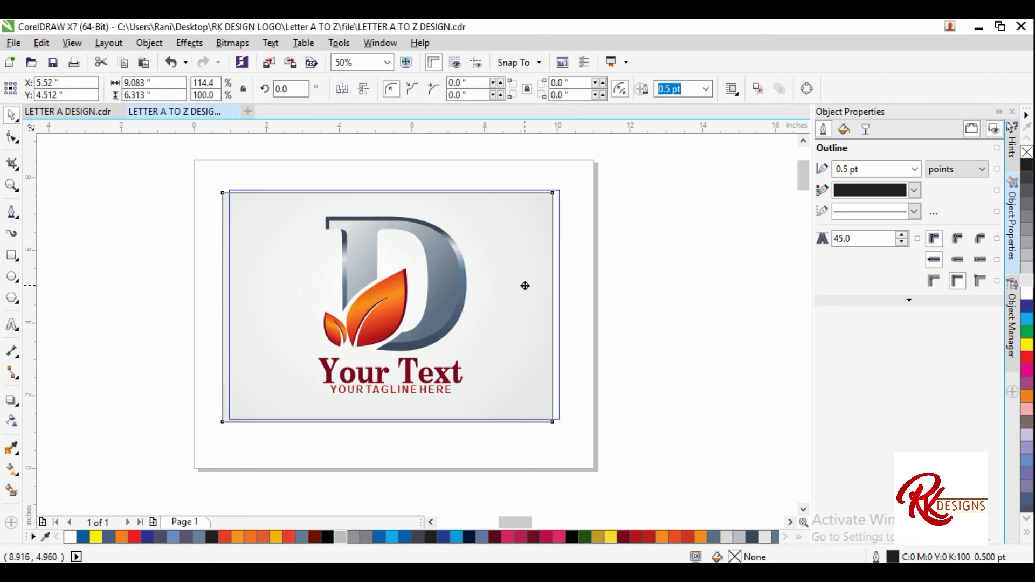
Type 'THANK YOU FOR WATCHING...' as a text line below the background panel.
{"action": "left_click", "coordinate": [11, 324]}
{"action": "left_click", "coordinate": [285, 464]}
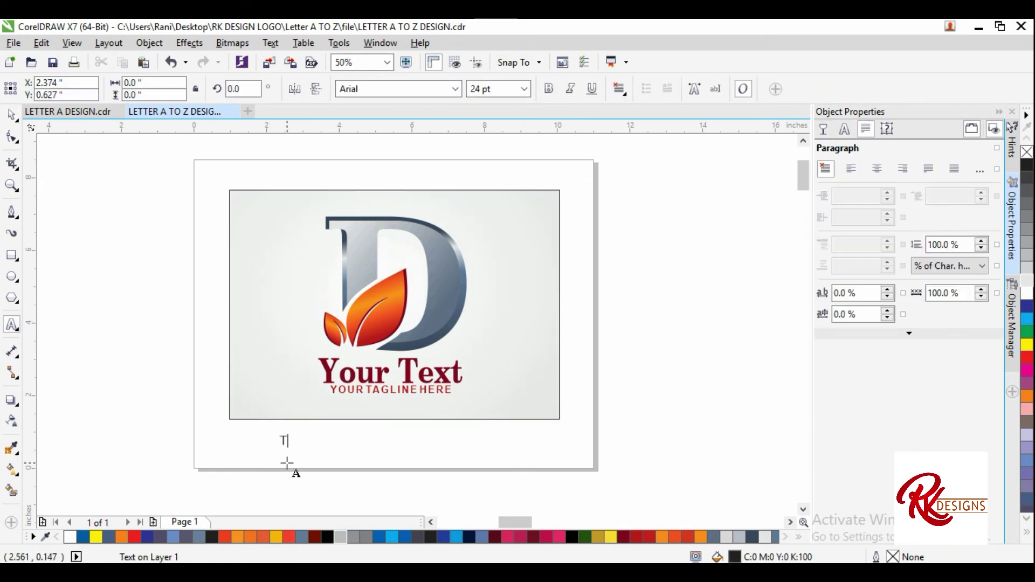
{"action": "type", "text": "HANK YOU FOR WATCHING..."}
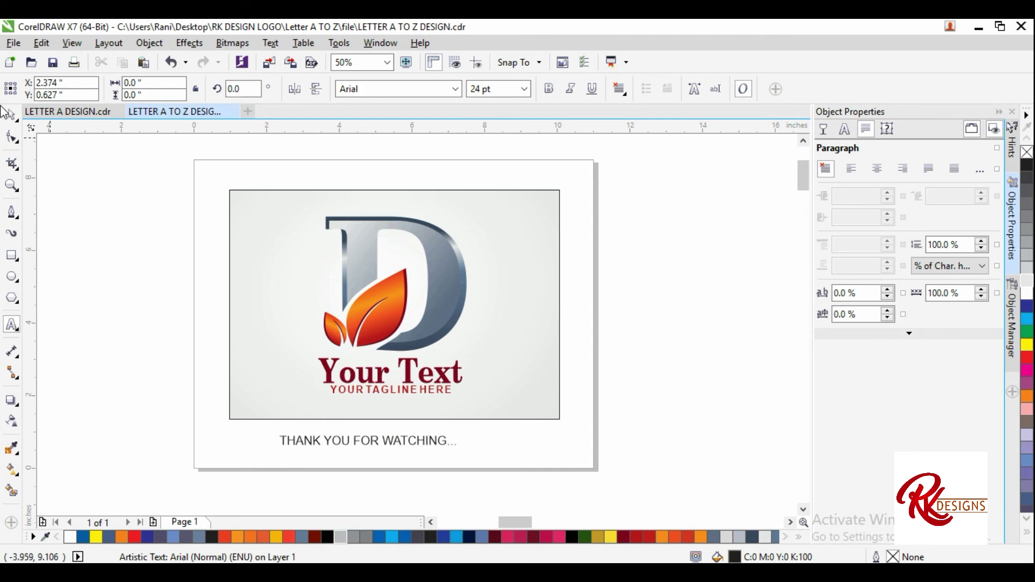
{"action": "left_click", "coordinate": [11, 114]}
Make the thank-you line bold, enlarge it to about 37.6 pt, and colour it black.
{"action": "left_click", "coordinate": [550, 89]}
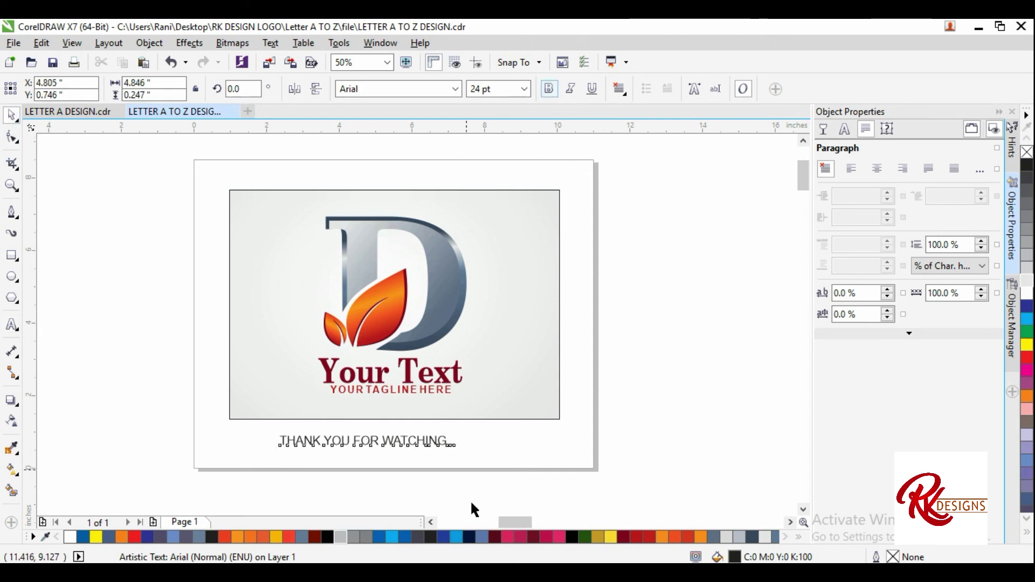
{"action": "left_click", "coordinate": [624, 538]}
{"action": "left_click_drag", "start_coordinate": [464, 431], "coordinate": [559, 415]}
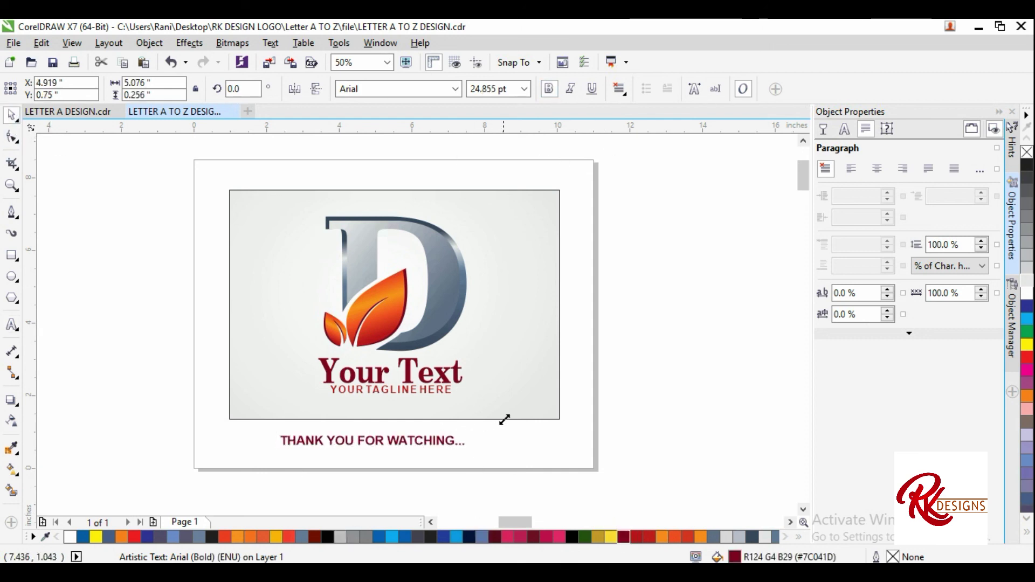
{"action": "left_click_drag", "start_coordinate": [506, 440], "coordinate": [482, 442]}
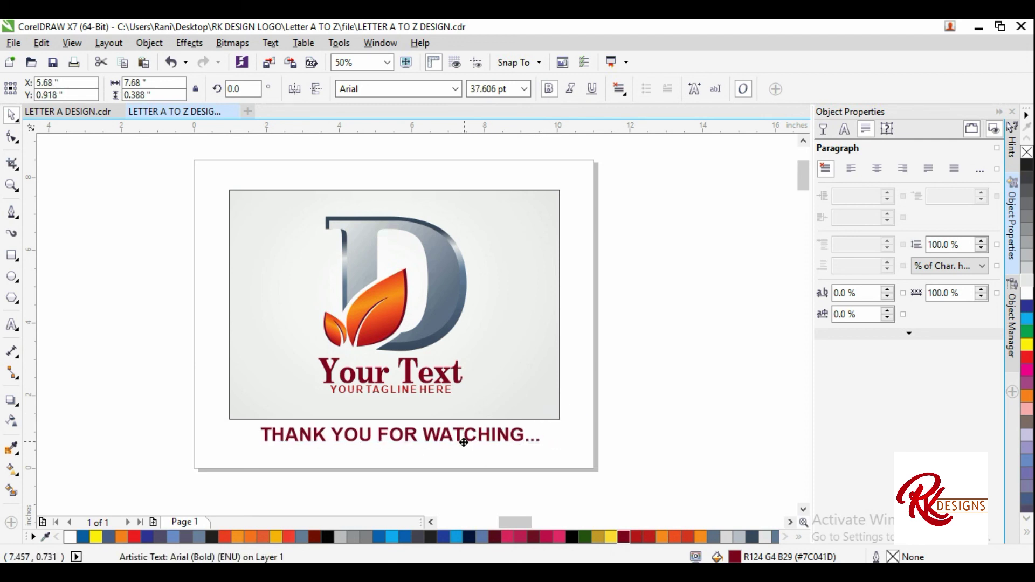
{"action": "left_click", "coordinate": [328, 537]}
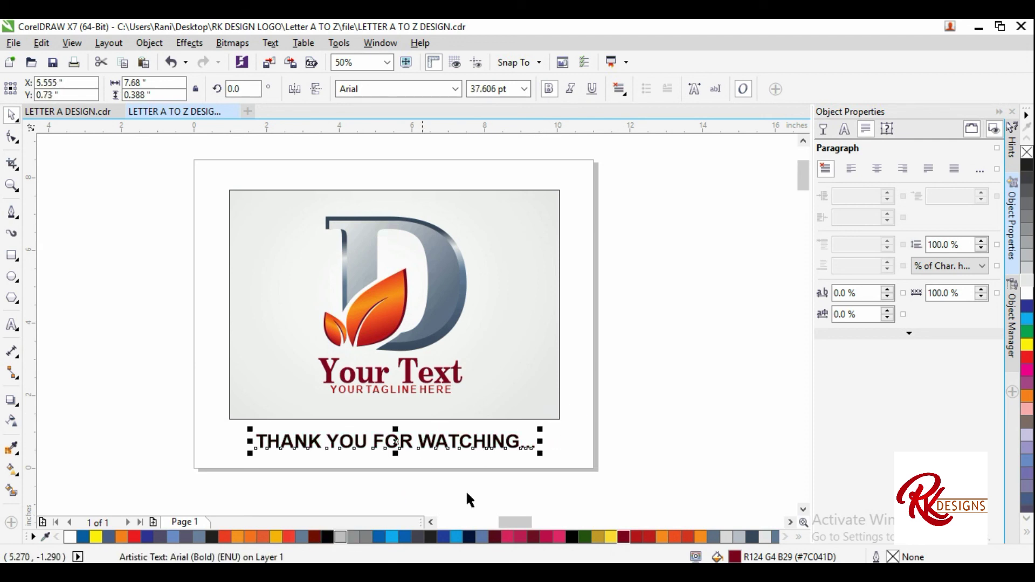
{"action": "scroll", "coordinate": [227, 262], "scroll_direction": "down", "scroll_amount": 2}
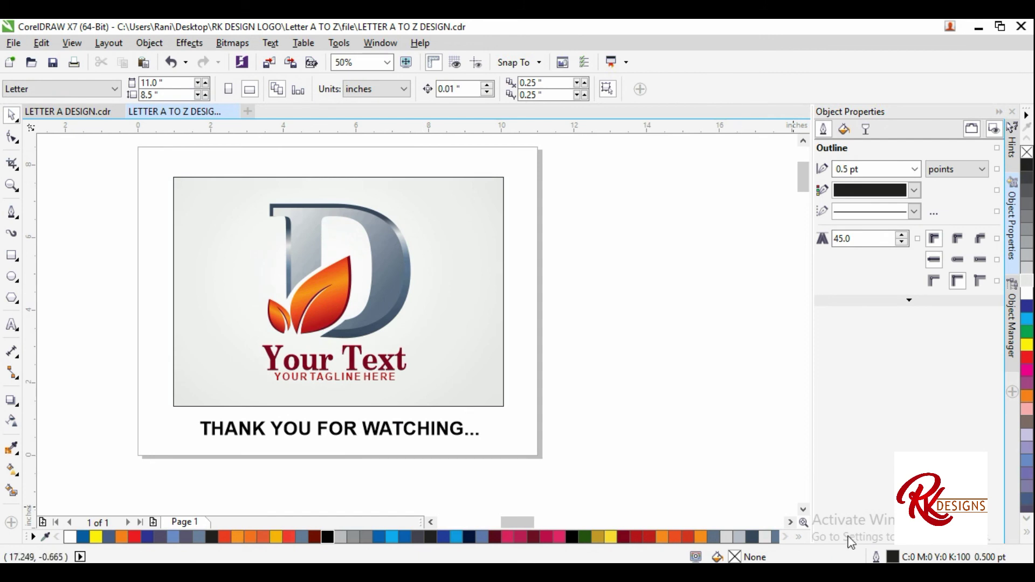